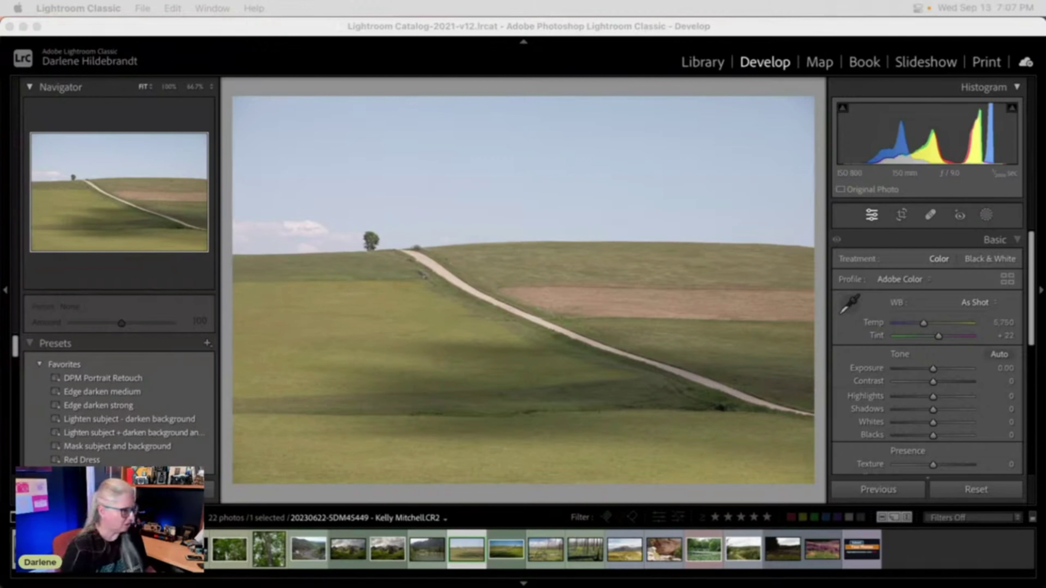
# Rotate the hill photo 180° with panels hidden and lights dimmed, then rotate it upright again
pyautogui.click(788, 494)
pyautogui.press('super+bracketright')
pyautogui.press('super+bracketright')
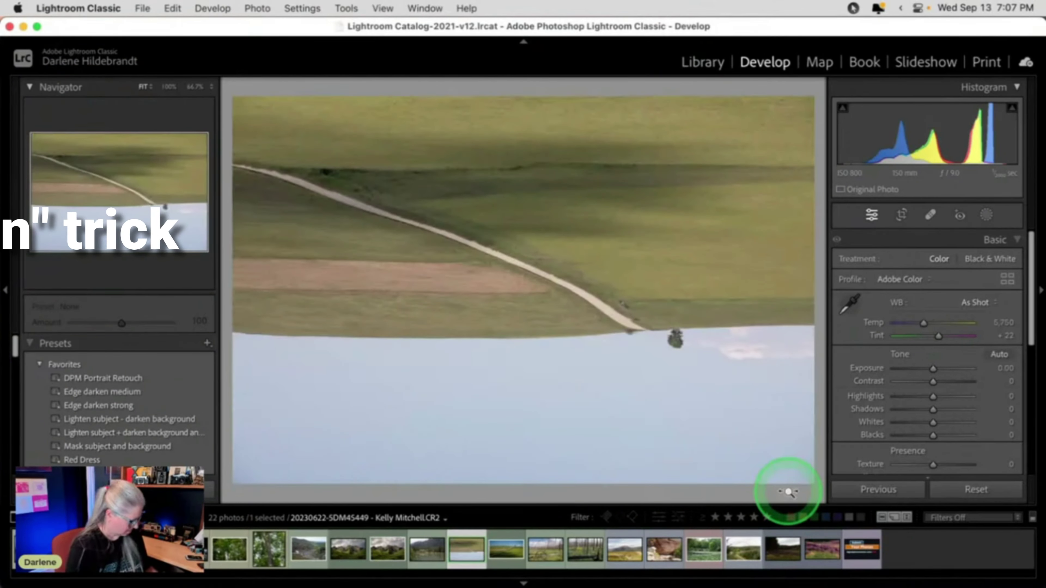
pyautogui.hotkey('shift', 'Tab')
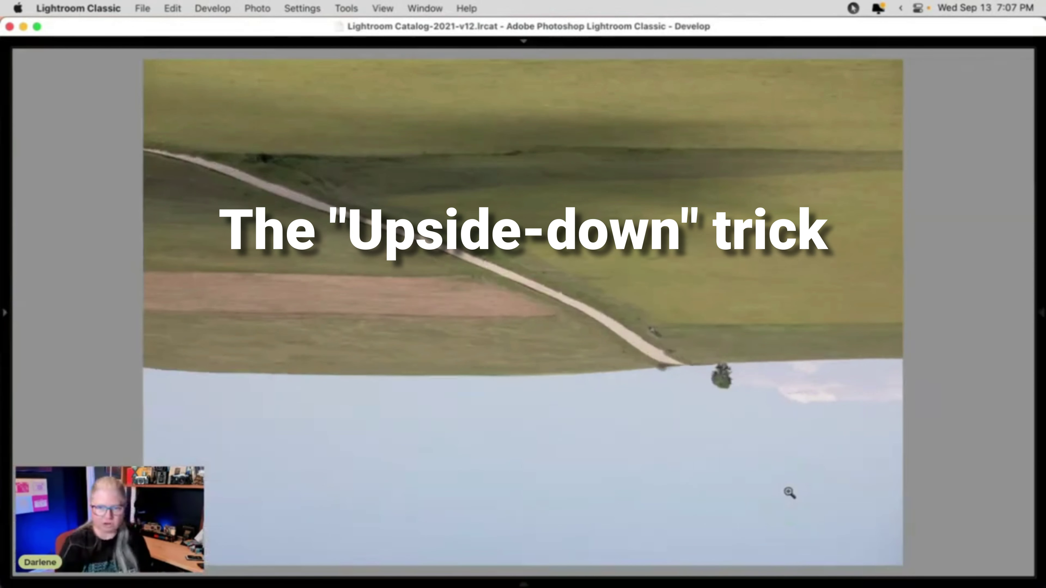
pyautogui.press('l')
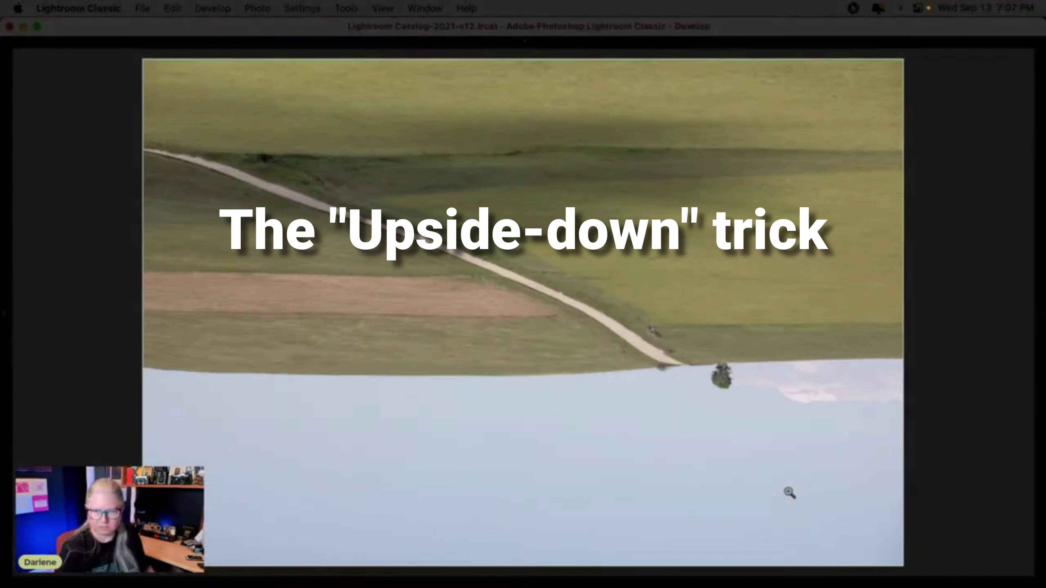
pyautogui.press('l')
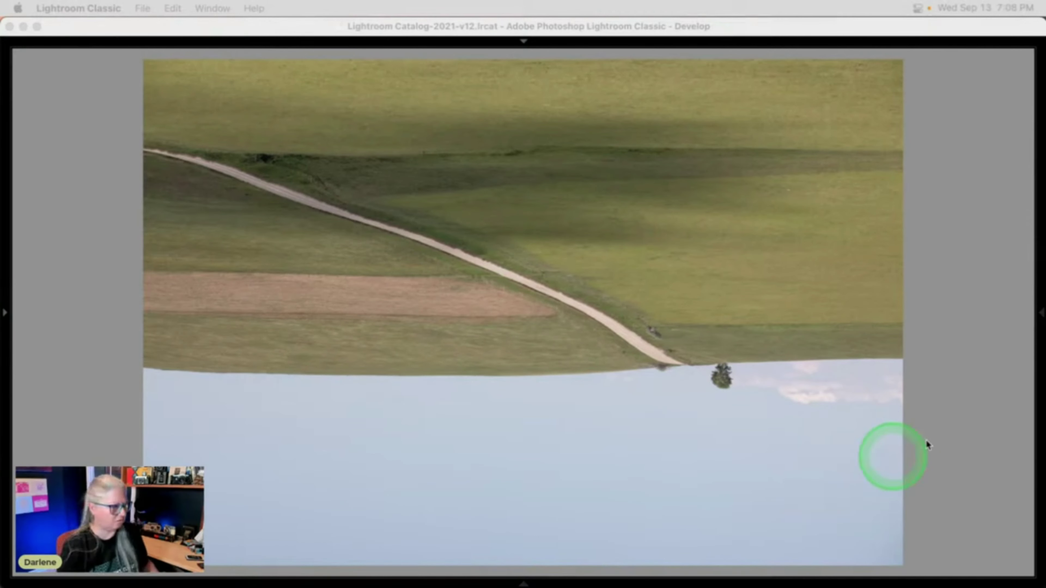
pyautogui.press('l')
pyautogui.hotkey('ctrl', ']')
pyautogui.hotkey('ctrl', ']')
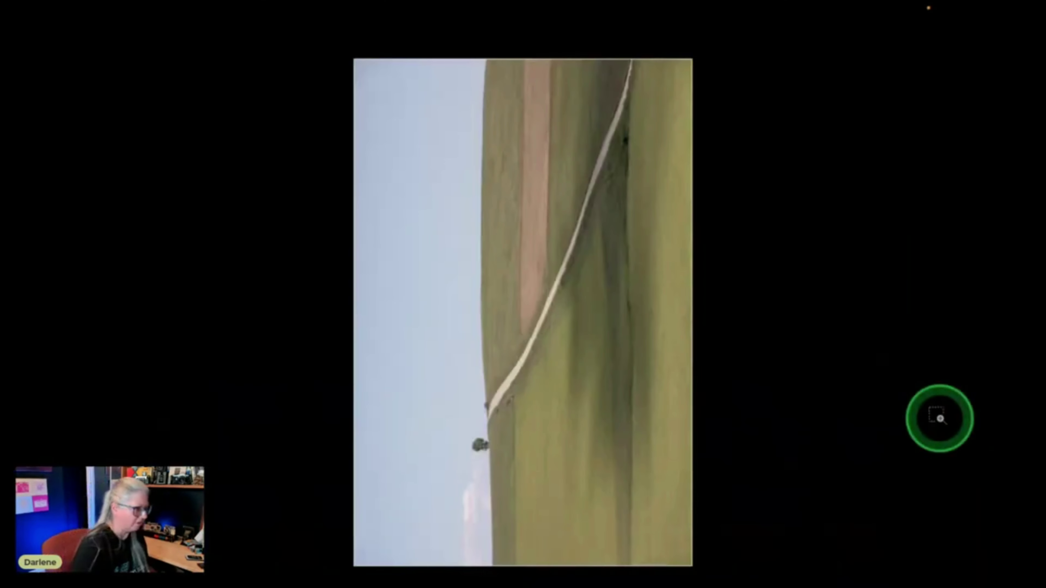
# Return to normal lighting with all Develop panels showing, and bring up the Photo menu
pyautogui.press('l')
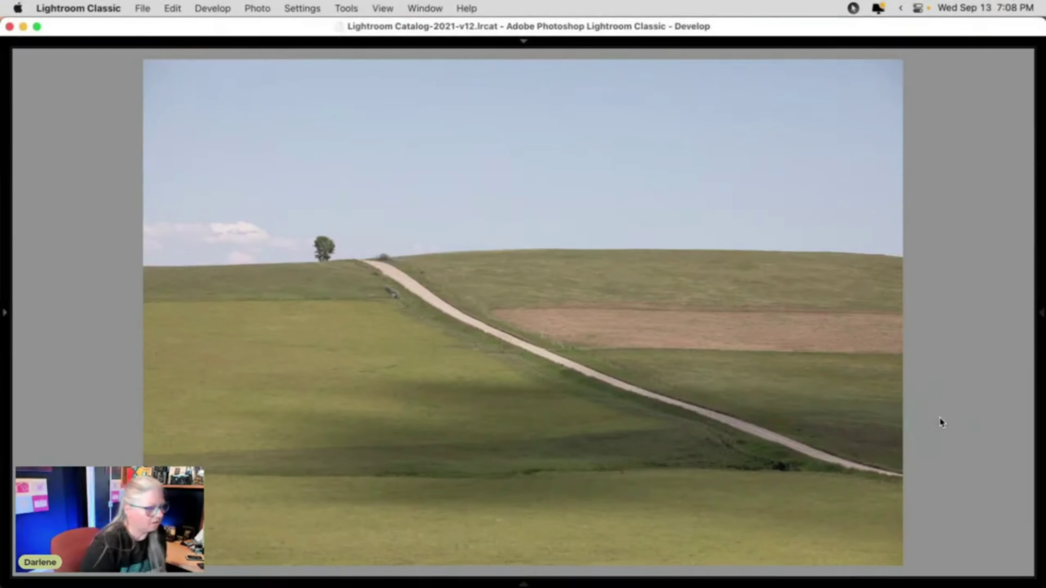
pyautogui.hotkey('shift', 'Tab')
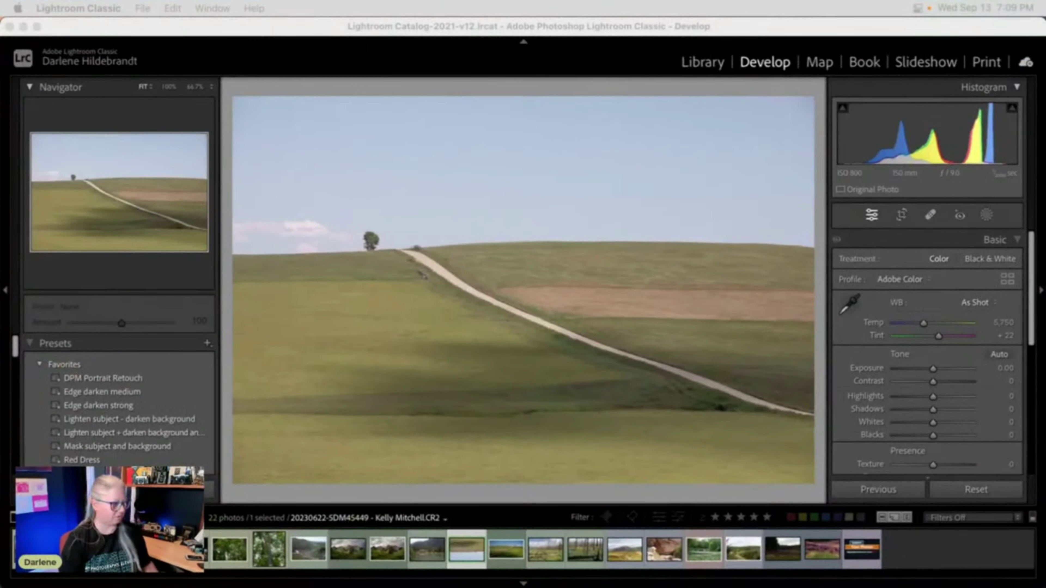
pyautogui.click(277, 84)
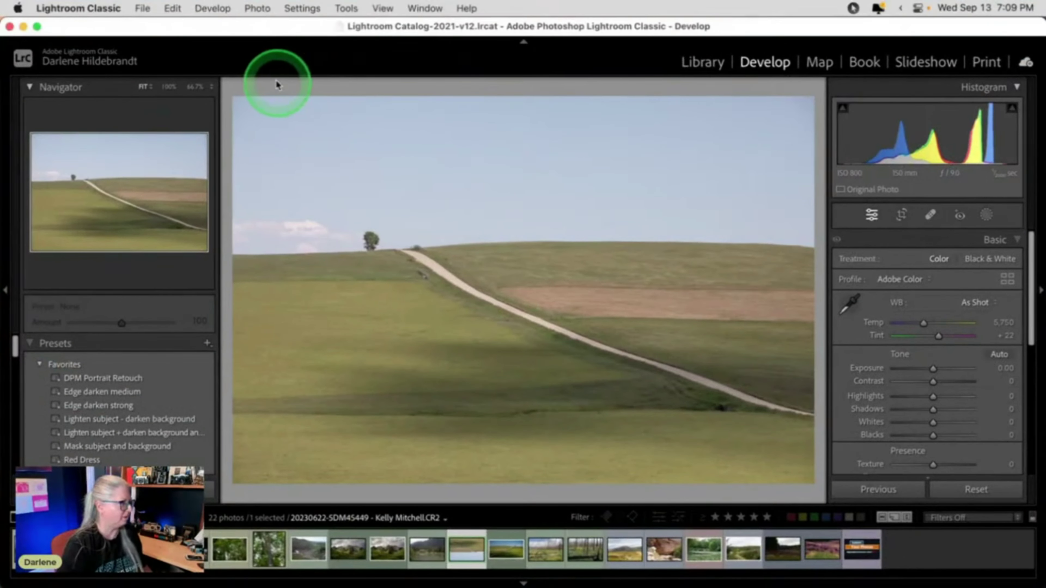
pyautogui.click(256, 8)
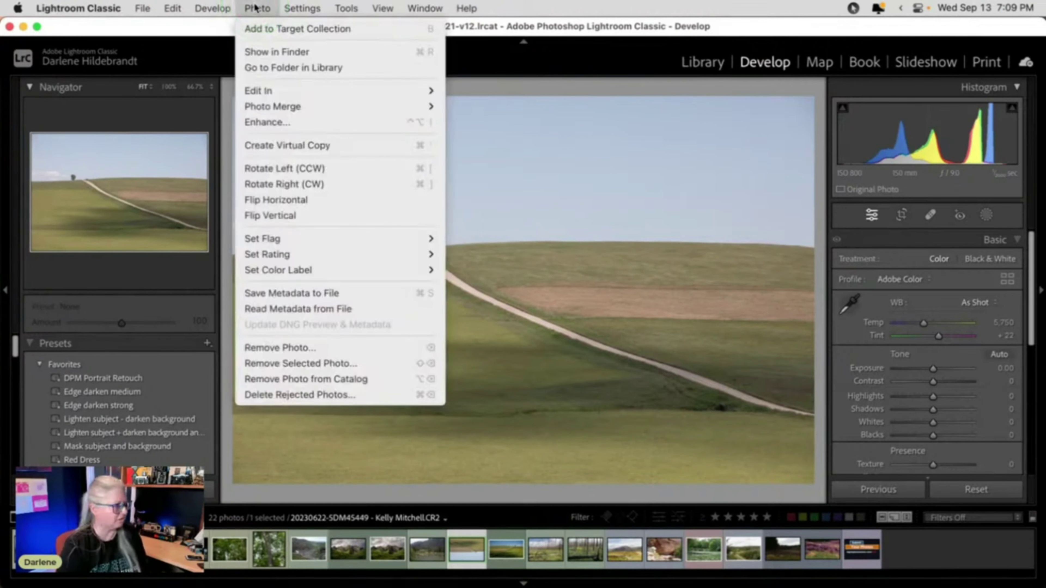
# Flip the photo horizontally and switch to the Crop & Straighten tool
pyautogui.click(256, 200)
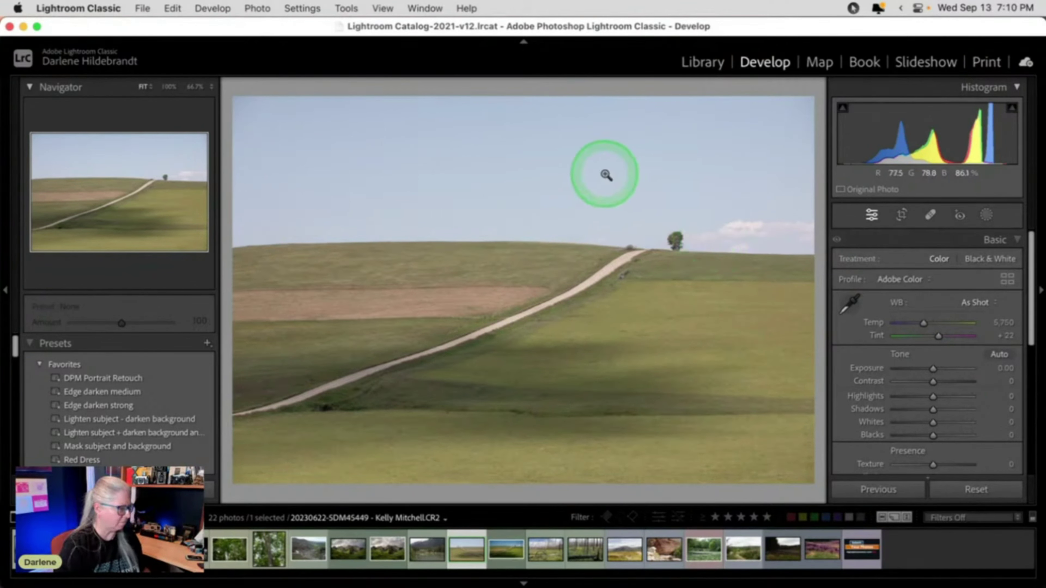
pyautogui.press('r')
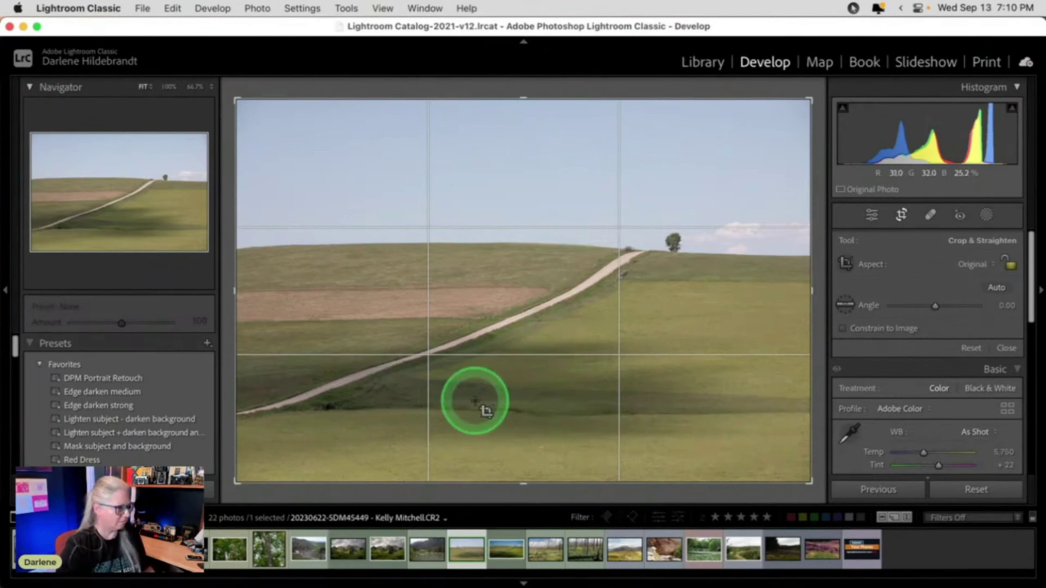
# Crop in from the bottom-right corner, top and left edges to a wider custom frame, and commit it
pyautogui.moveTo(810, 481)
pyautogui.mouseDown()
pyautogui.moveTo(775, 458)
pyautogui.moveTo(785, 454)
pyautogui.moveTo(813, 484)
pyautogui.moveTo(805, 415)
pyautogui.moveTo(815, 502)
pyautogui.moveTo(700, 423)
pyautogui.moveTo(810, 451)
pyautogui.moveTo(778, 351)
pyautogui.moveTo(750, 449)
pyautogui.moveTo(822, 486)
pyautogui.moveTo(815, 456)
pyautogui.moveTo(825, 485)
pyautogui.mouseUp()
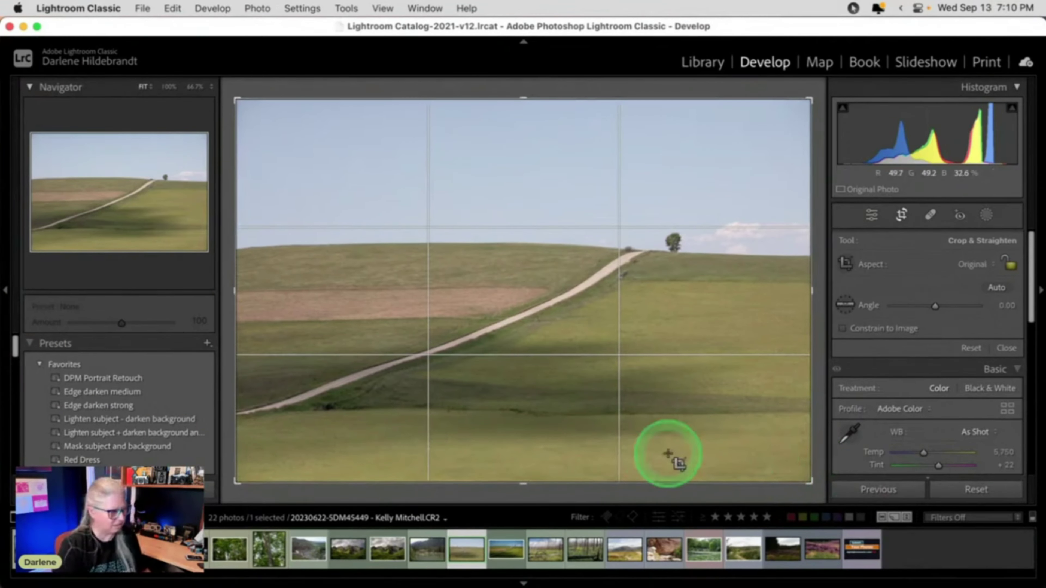
pyautogui.moveTo(809, 480); pyautogui.dragTo(810, 455)
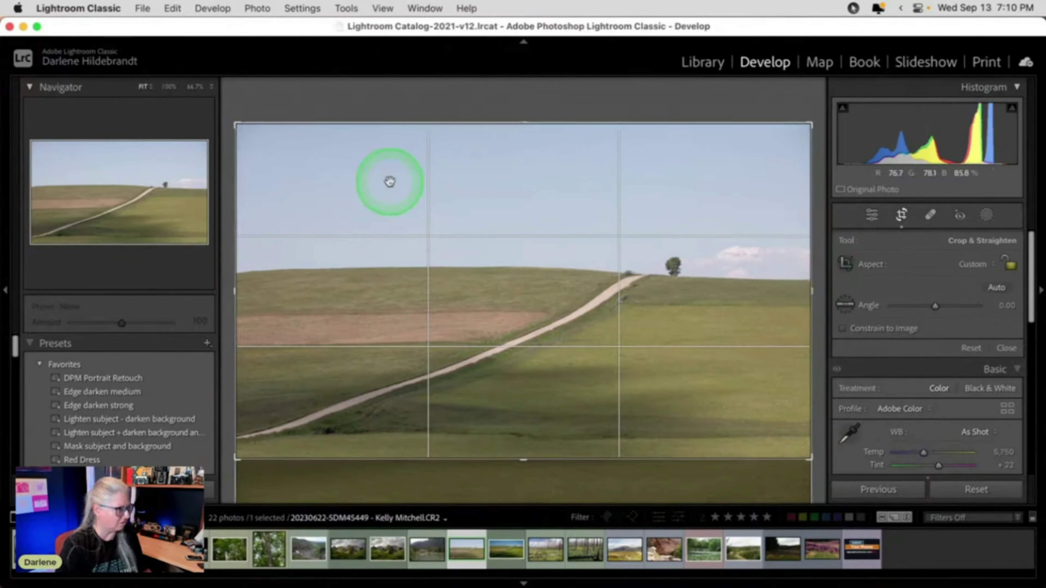
pyautogui.moveTo(347, 121); pyautogui.dragTo(350, 145)
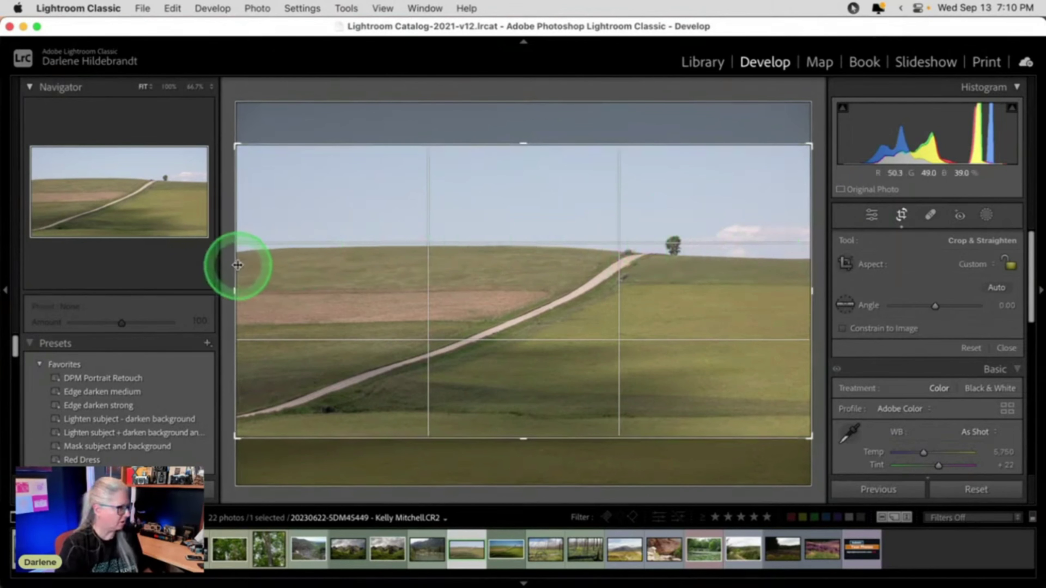
pyautogui.moveTo(235, 265); pyautogui.dragTo(269, 266)
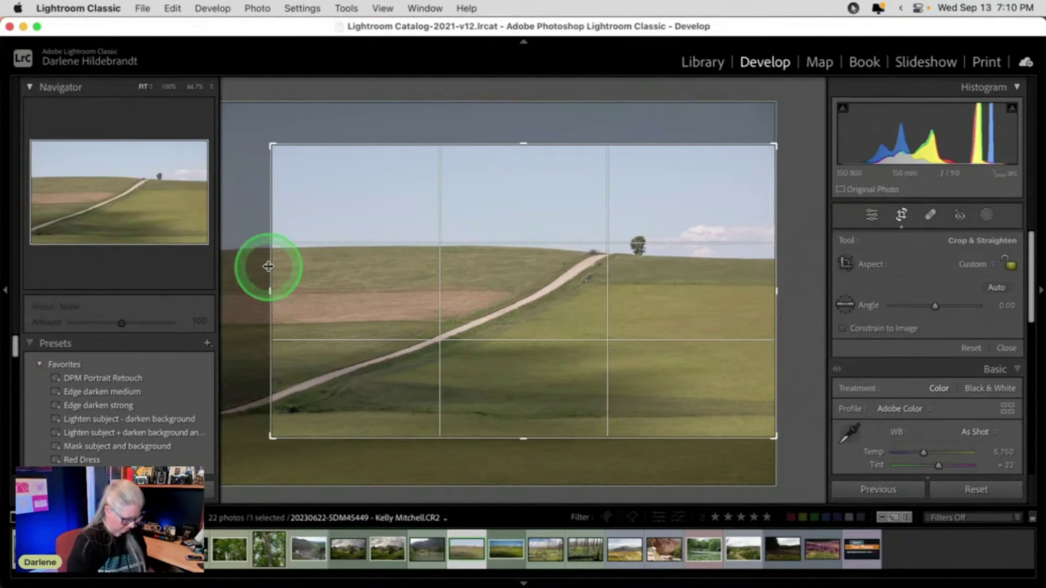
pyautogui.press('Return')
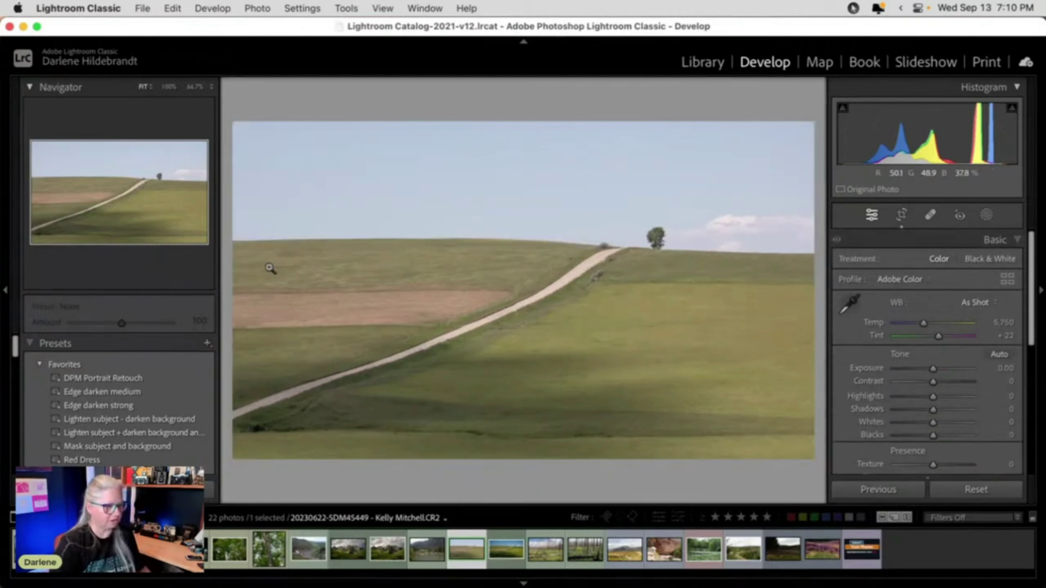
# Apply the Camera Landscape profile, set Whites +31 and Blacks −44, and add Clarity +22
pyautogui.click(1007, 280)
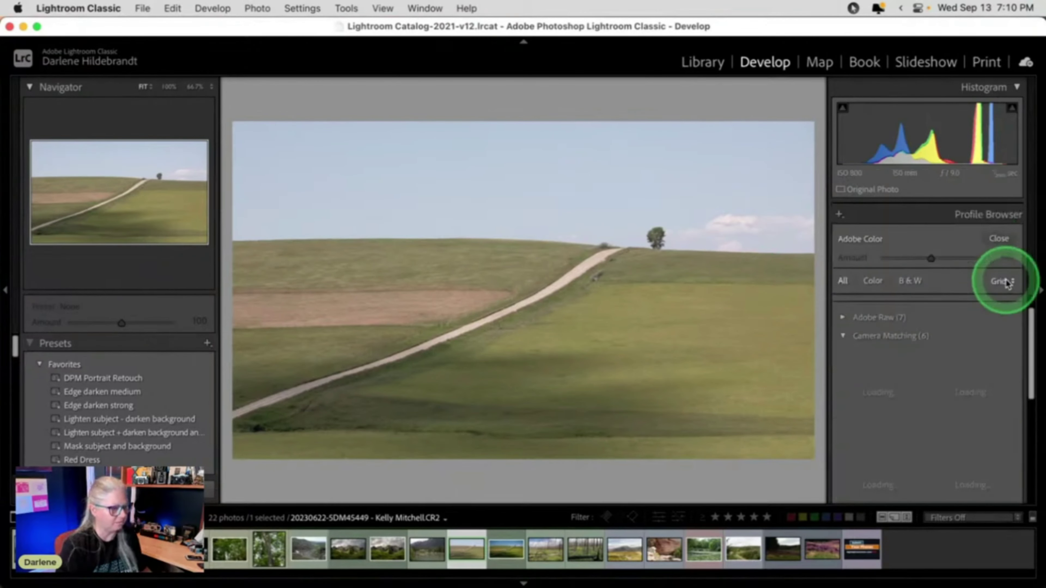
pyautogui.click(962, 414)
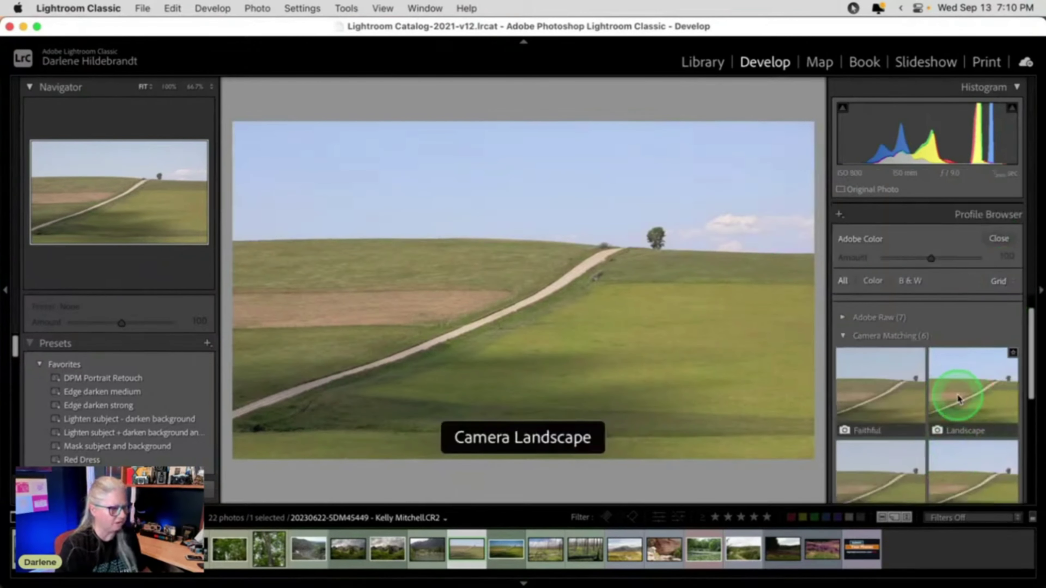
pyautogui.click(996, 239)
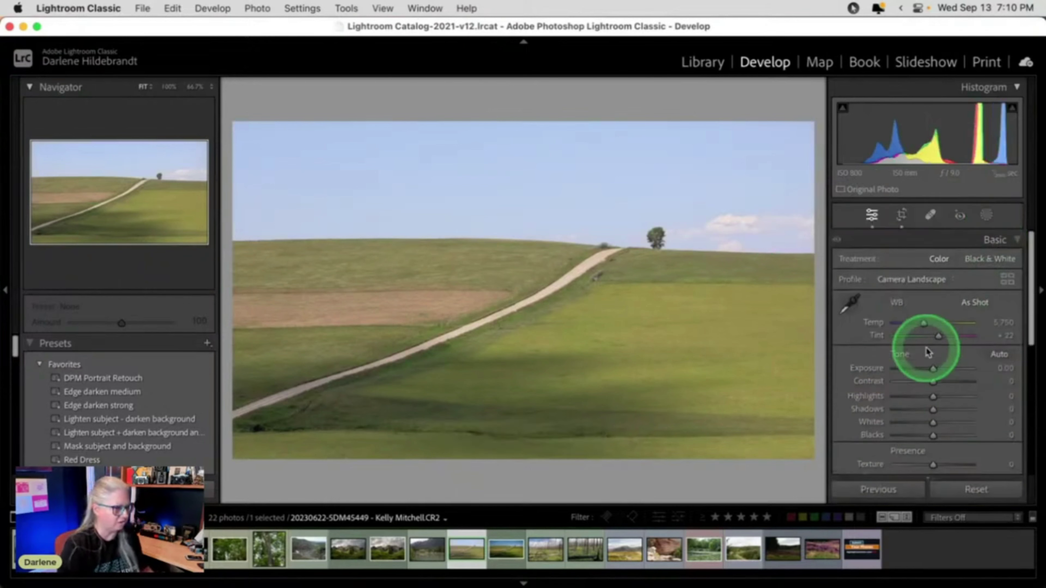
pyautogui.keyDown('shift'); pyautogui.doubleClick(872, 422); pyautogui.keyUp('shift')
pyautogui.keyDown('shift'); pyautogui.doubleClick(873, 434); pyautogui.keyUp('shift')
pyautogui.scroll(-3, 927, 358)
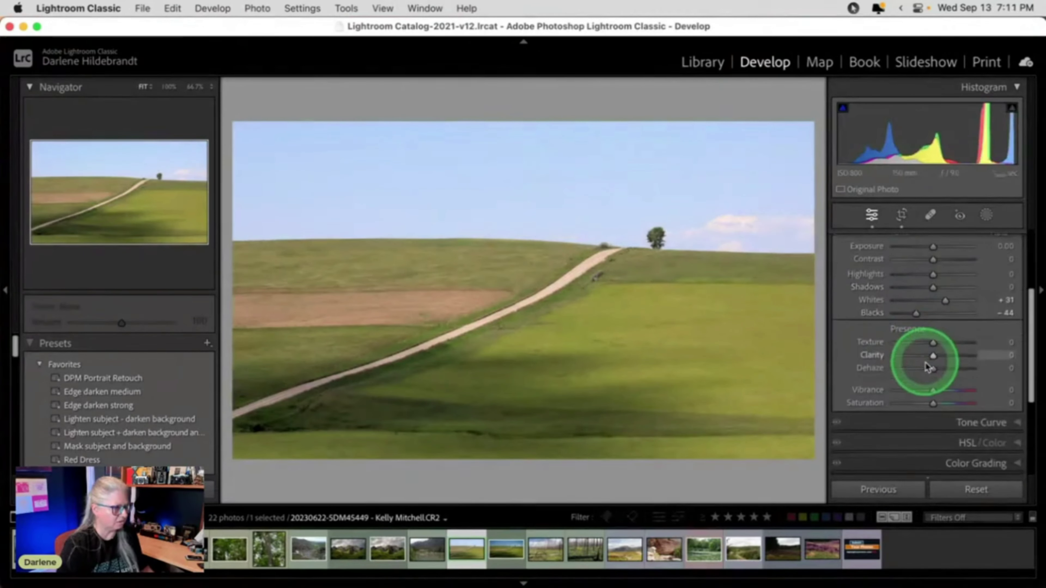
pyautogui.moveTo(934, 349); pyautogui.dragTo(935, 351)
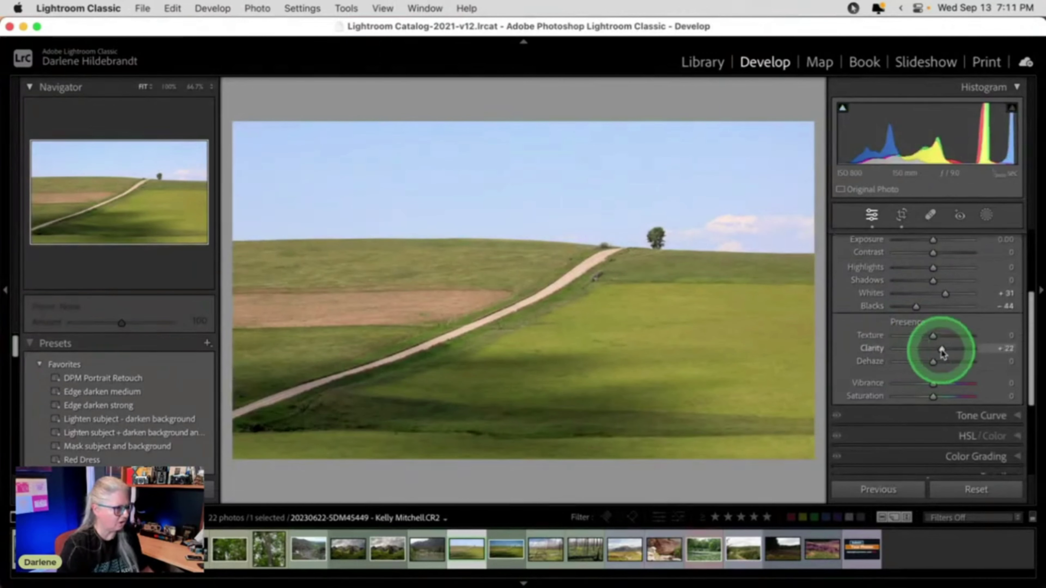
# Cool the white balance to the Daylight preset, Temp 5,500
pyautogui.scroll(3, 941, 348)
pyautogui.moveTo(923, 326); pyautogui.dragTo(938, 338)
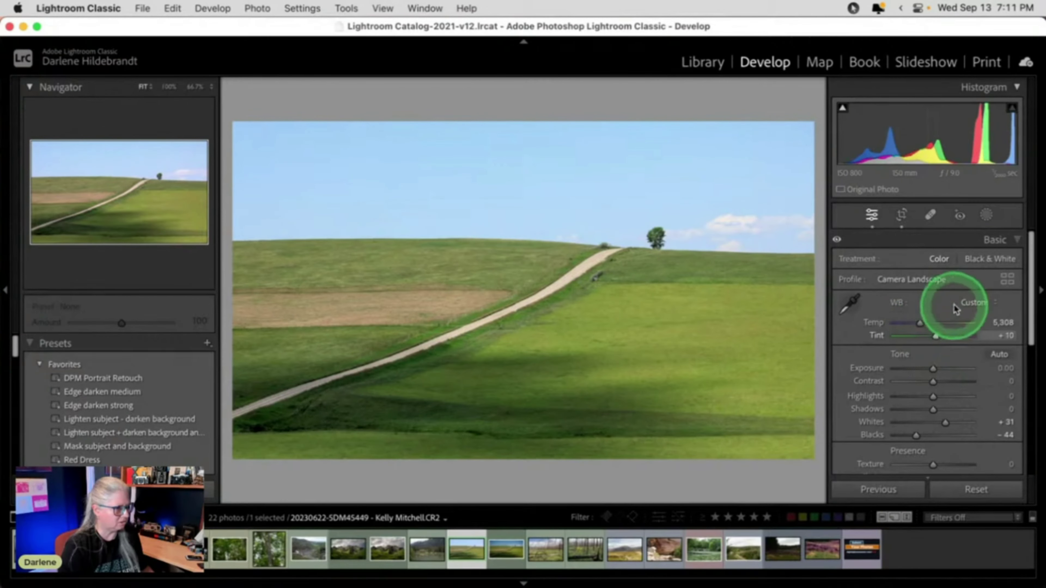
pyautogui.click(966, 302)
pyautogui.click(971, 209)
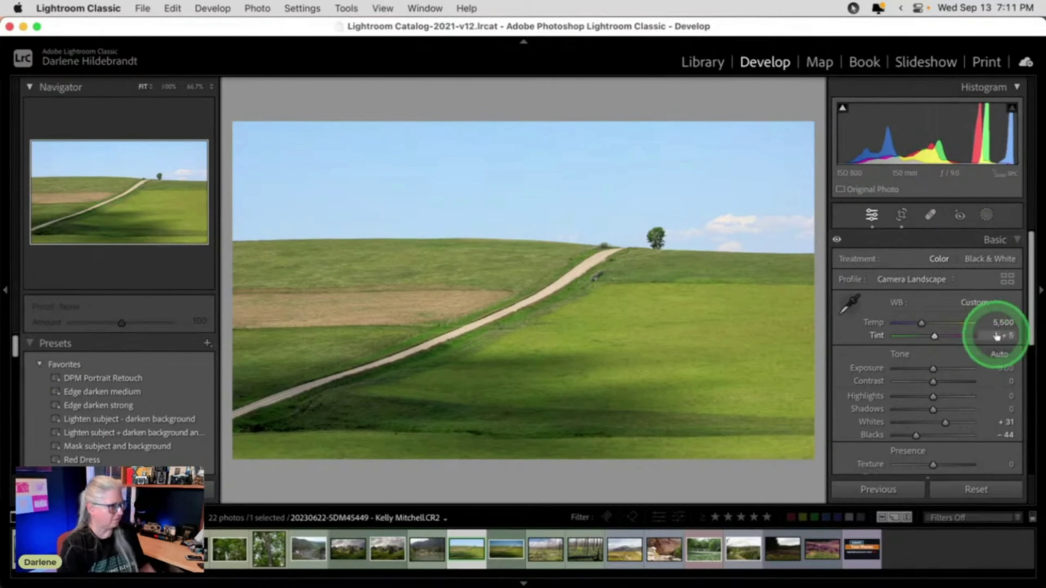
pyautogui.scroll(-5, 995, 336)
pyautogui.click(961, 361)
# Adjust HSL luminance to darken the greens, brighten the yellows and darken the blue sky
pyautogui.scroll(2, 962, 362)
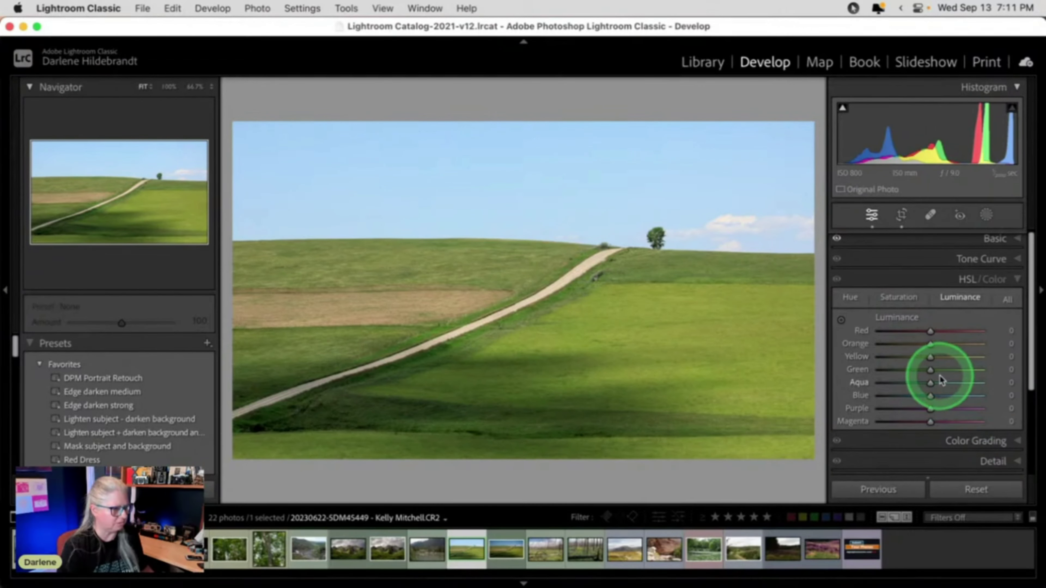
pyautogui.moveTo(919, 370)
pyautogui.mouseDown()
pyautogui.moveTo(881, 373)
pyautogui.moveTo(912, 368)
pyautogui.mouseUp()
pyautogui.moveTo(931, 357); pyautogui.dragTo(946, 358)
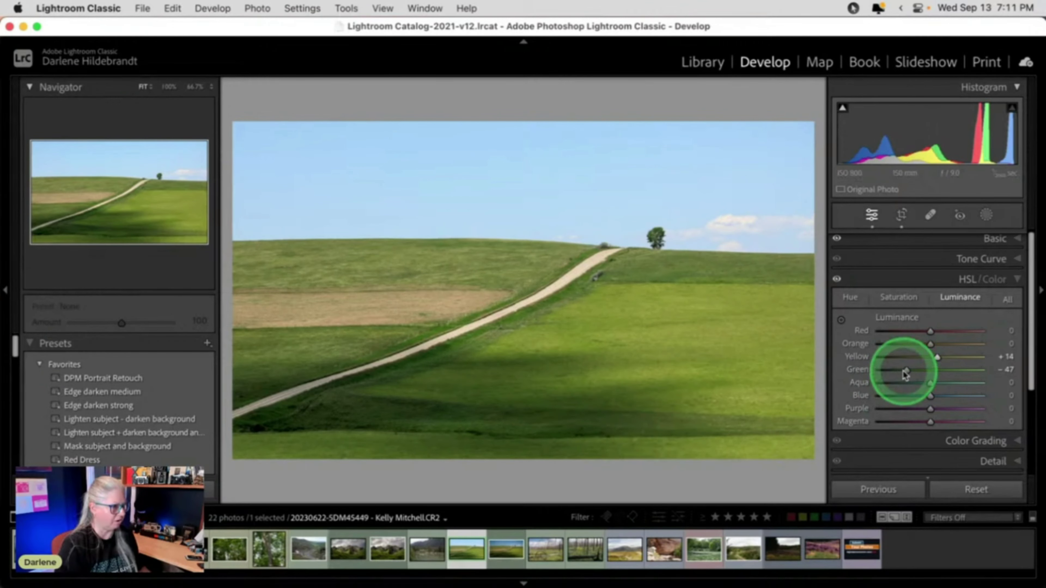
pyautogui.moveTo(932, 398); pyautogui.dragTo(924, 396)
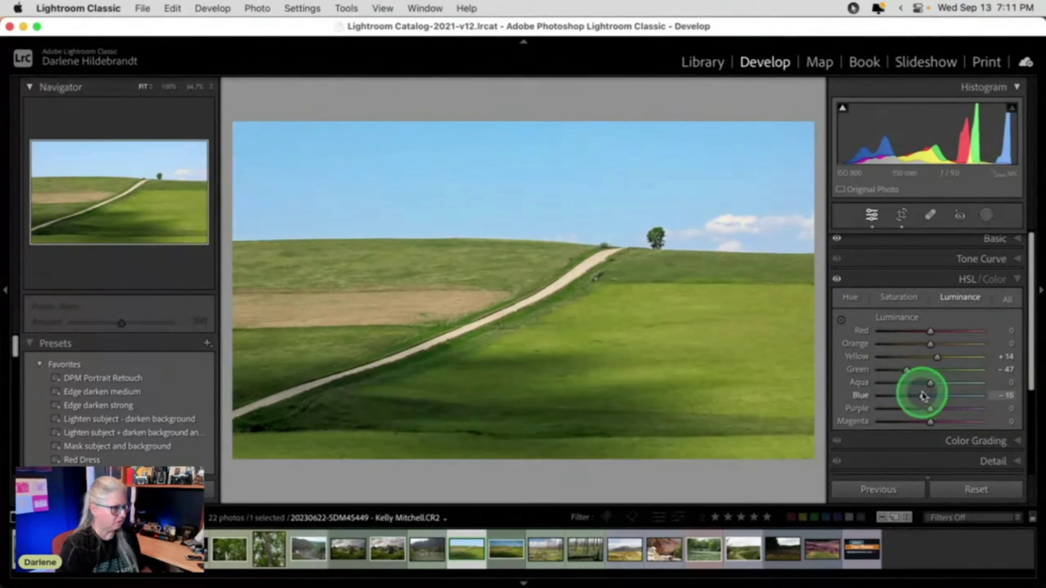
# Shift the HSL Hue of Yellow to −12 and Blue to +4
pyautogui.click(899, 298)
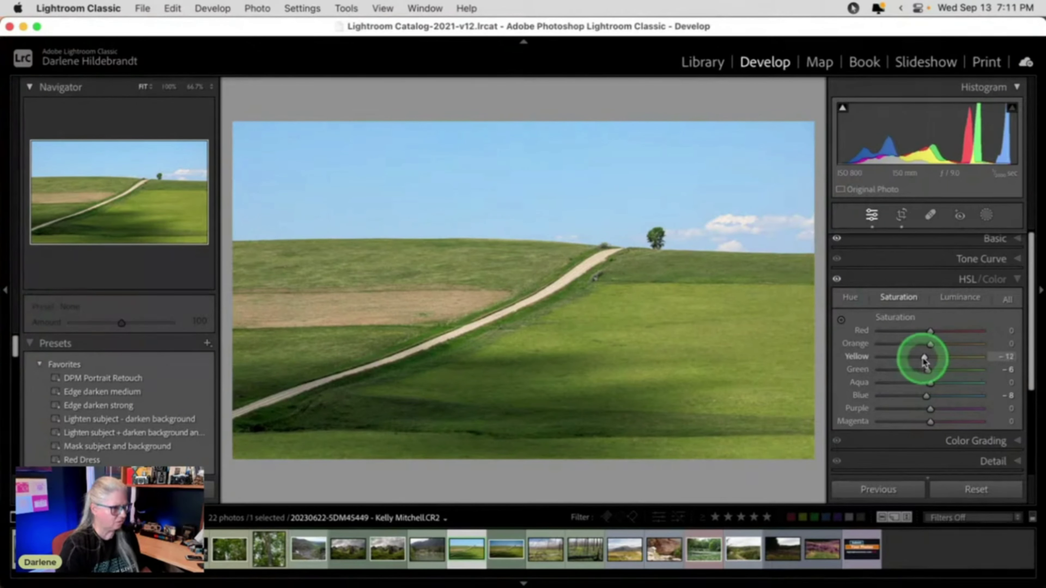
pyautogui.click(851, 297)
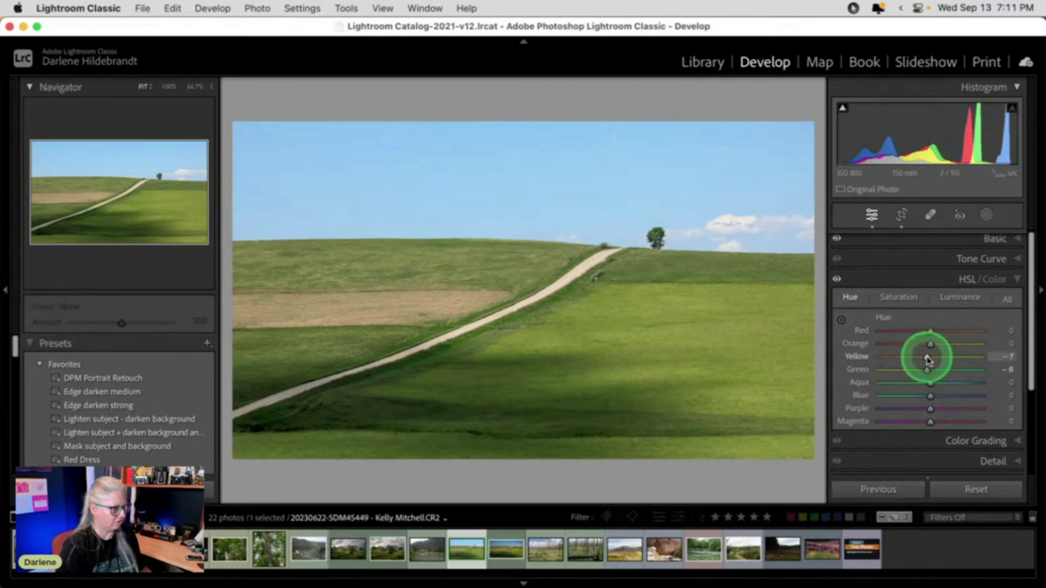
pyautogui.moveTo(926, 360); pyautogui.dragTo(925, 357)
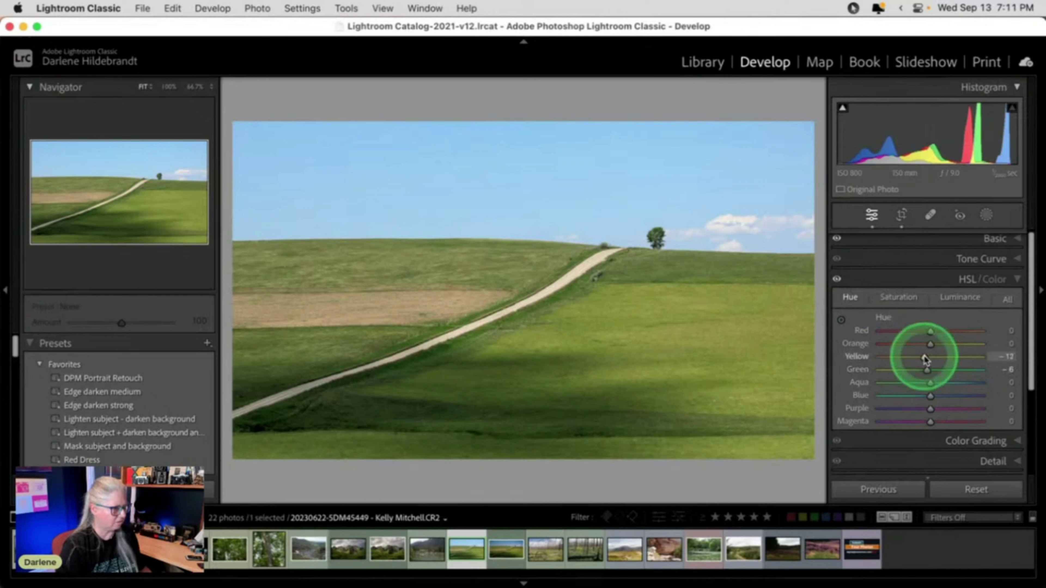
pyautogui.moveTo(930, 396); pyautogui.dragTo(934, 397)
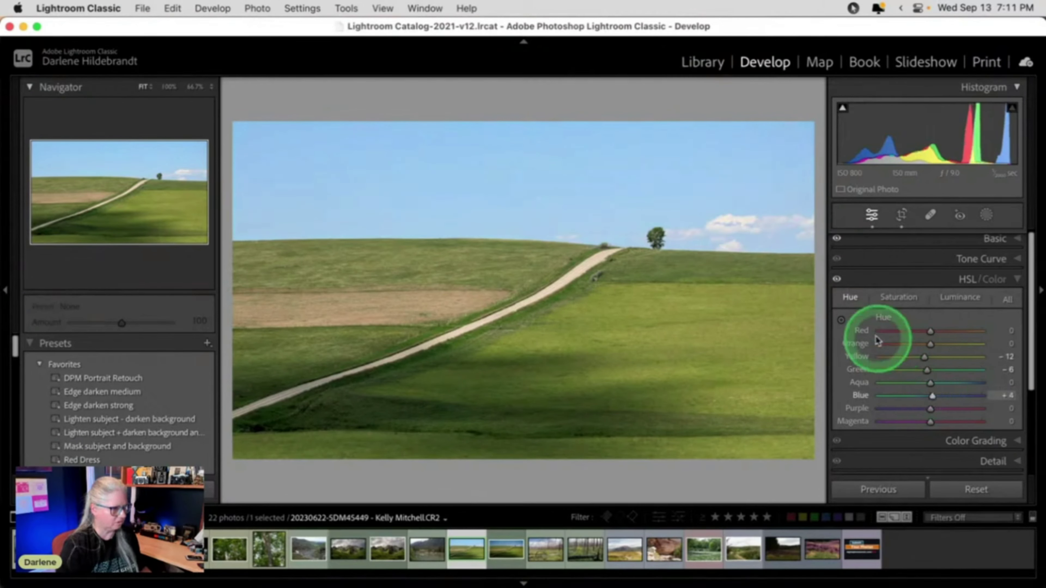
# Toggle the HSL adjustments off and on to compare the photo with and without them
pyautogui.click(838, 283)
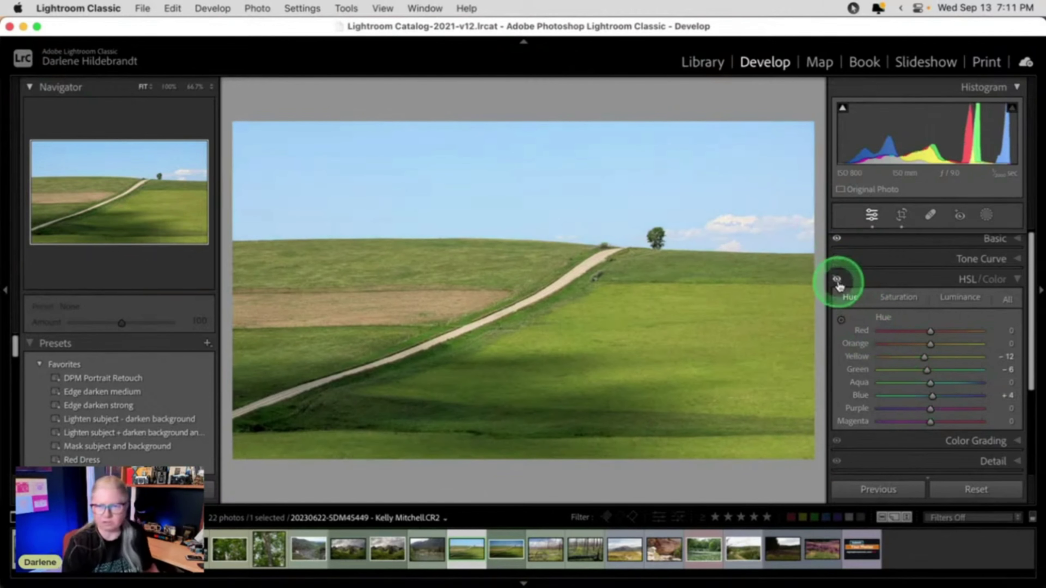
pyautogui.click(838, 283)
pyautogui.click(838, 283)
pyautogui.click(838, 283)
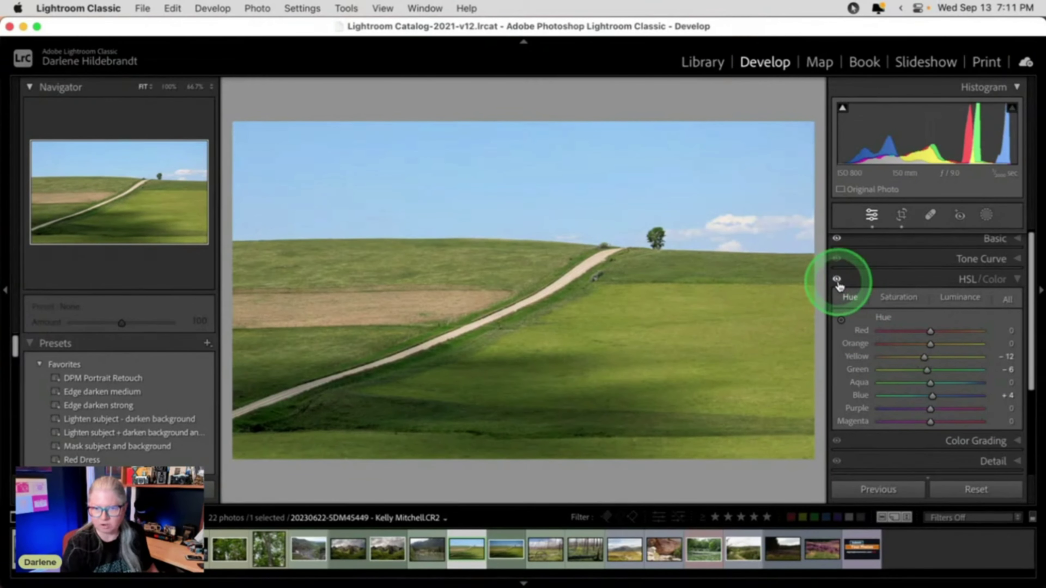
pyautogui.click(837, 283)
pyautogui.click(838, 282)
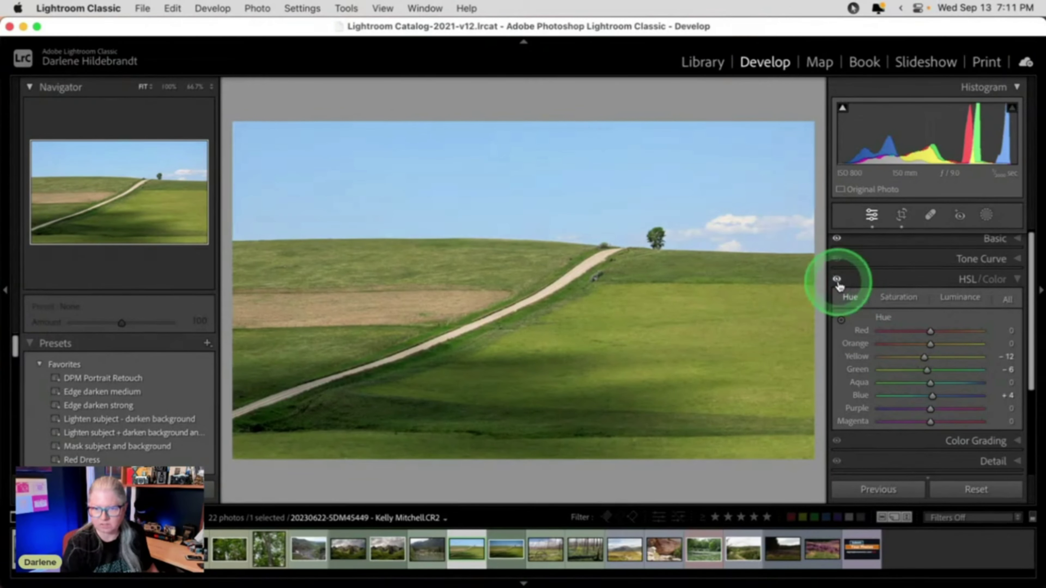
pyautogui.doubleClick(960, 279)
pyautogui.click(1002, 244)
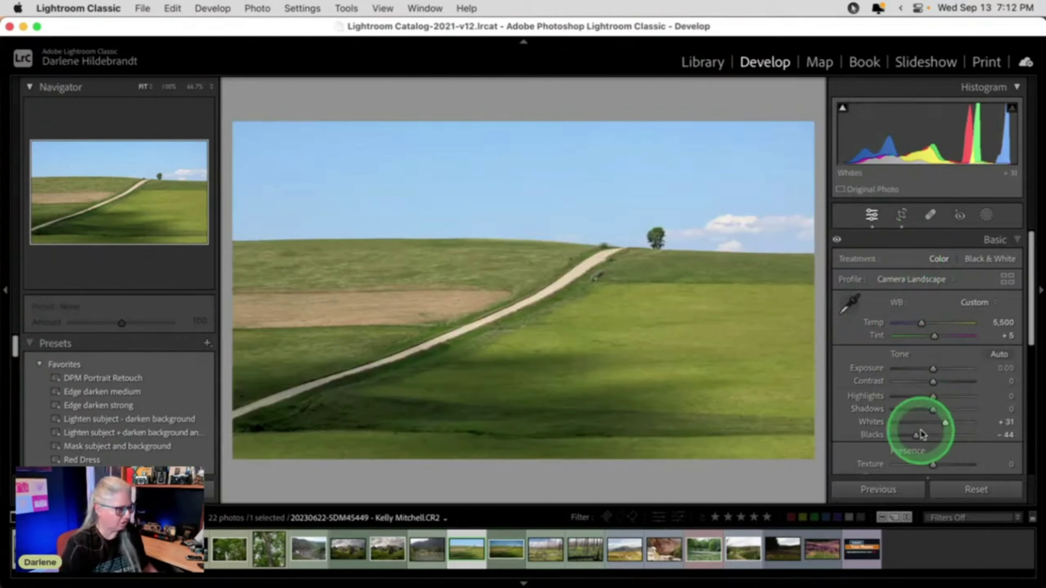
# Drag Blacks from −44 to −58 while watching the shadow clipping preview
pyautogui.keyDown('alt'); pyautogui.click(917, 437); pyautogui.keyUp('alt')
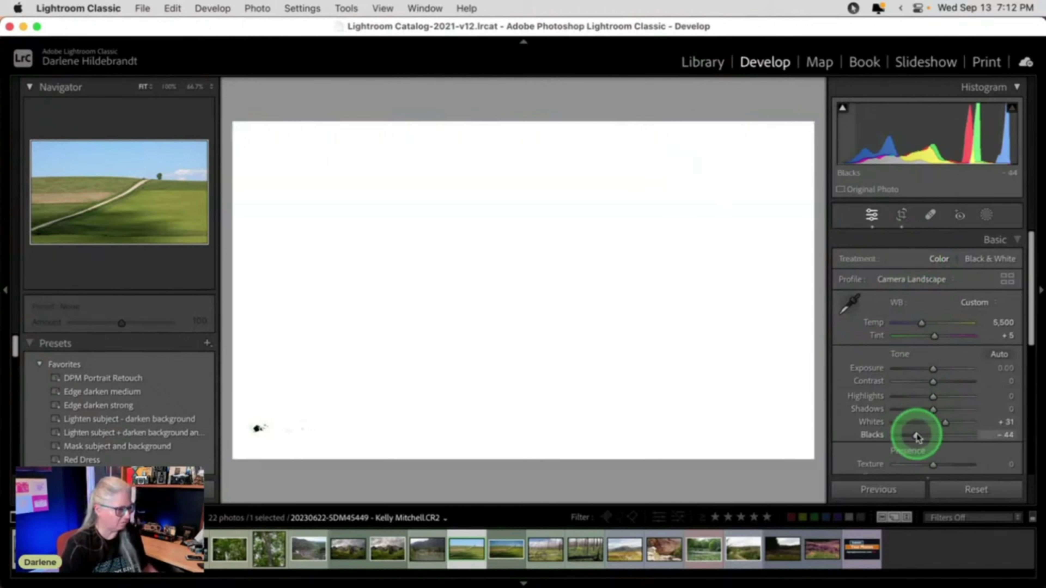
pyautogui.moveTo(915, 437)
pyautogui.mouseDown()
pyautogui.moveTo(883, 435)
pyautogui.moveTo(924, 435)
pyautogui.moveTo(868, 431)
pyautogui.moveTo(912, 433)
pyautogui.mouseUp()
pyautogui.scroll(-5, 909, 362)
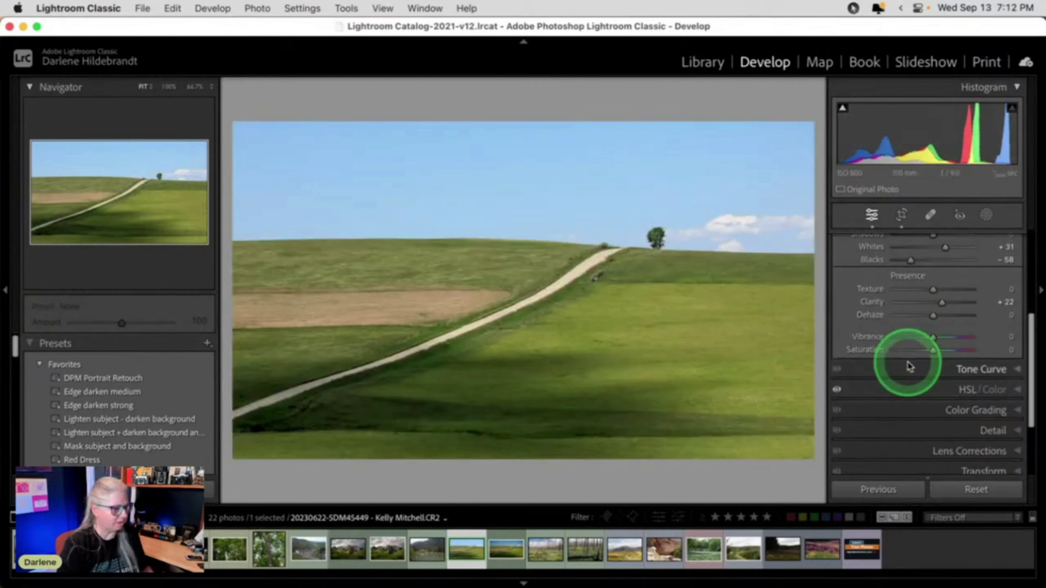
# In the Tone Curve, add a midtone point at Input 135, Output 121
pyautogui.click(950, 370)
pyautogui.scroll(3, 944, 365)
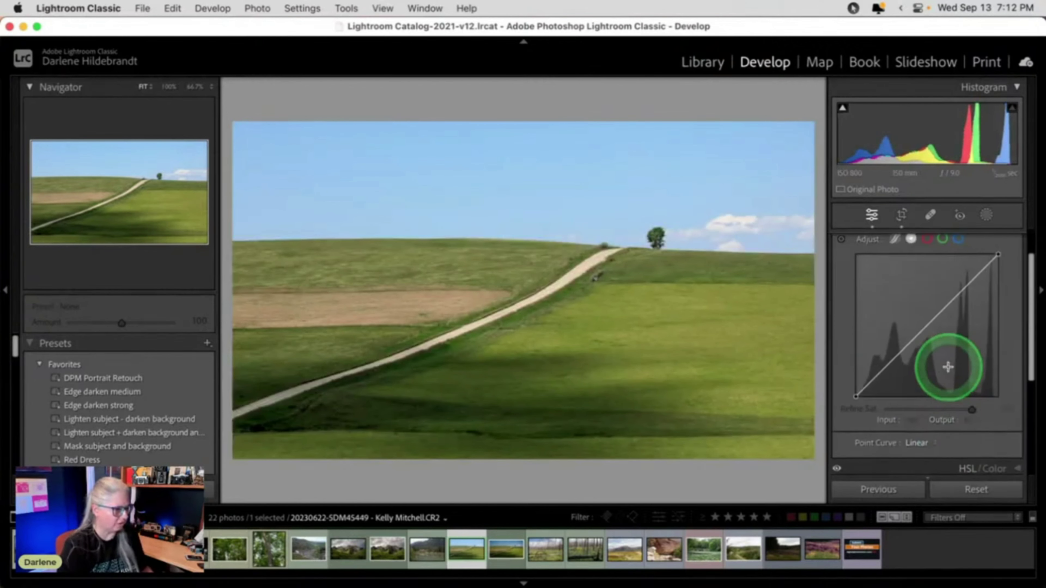
pyautogui.moveTo(855, 402)
pyautogui.mouseDown()
pyautogui.moveTo(874, 407)
pyautogui.moveTo(857, 399)
pyautogui.mouseUp()
pyautogui.moveTo(924, 333); pyautogui.dragTo(930, 331)
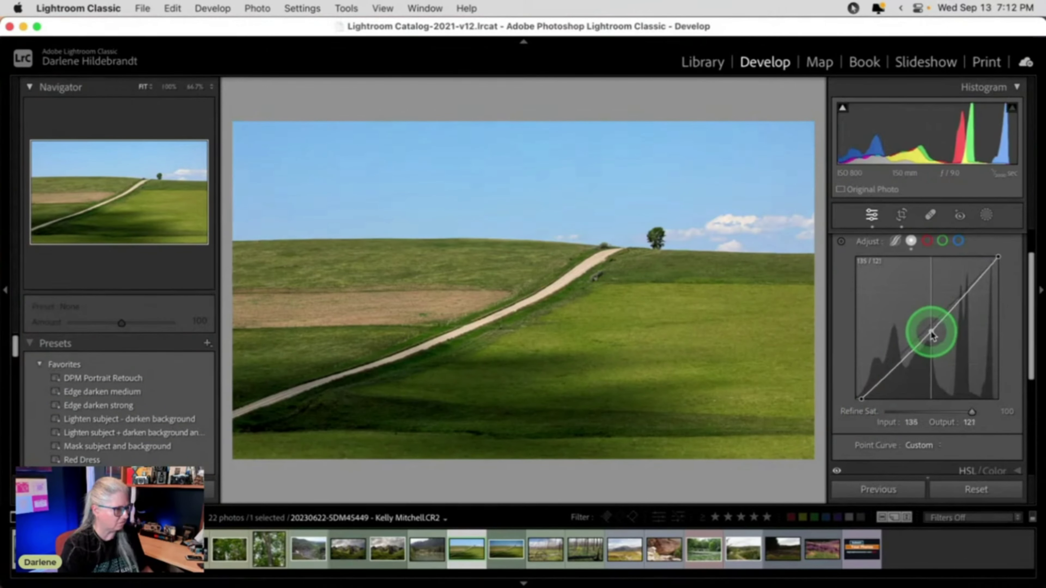
pyautogui.scroll(2, 981, 264)
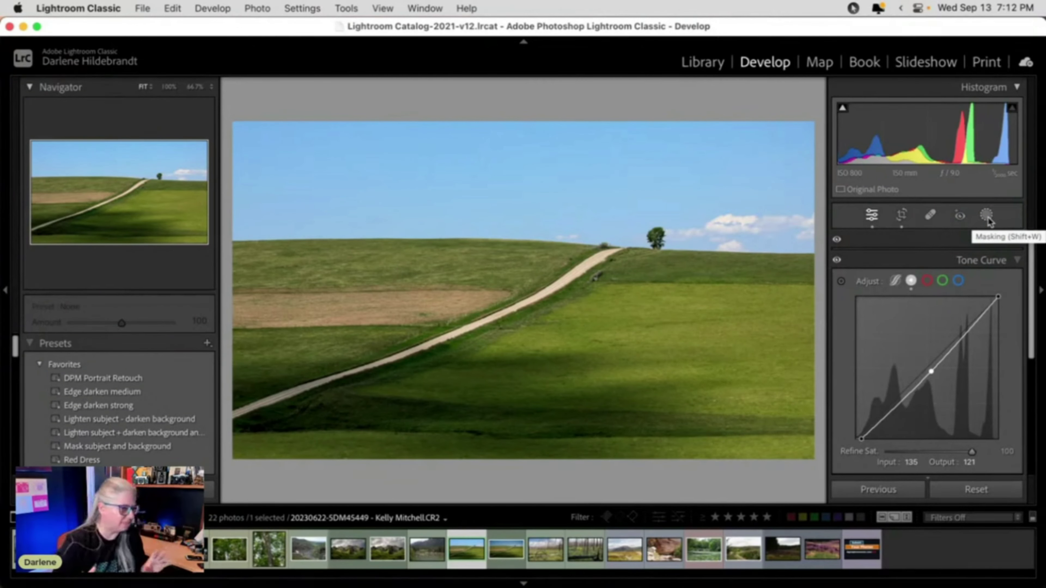
# Create a Sky mask and float the mask list as a separate panel
pyautogui.click(987, 217)
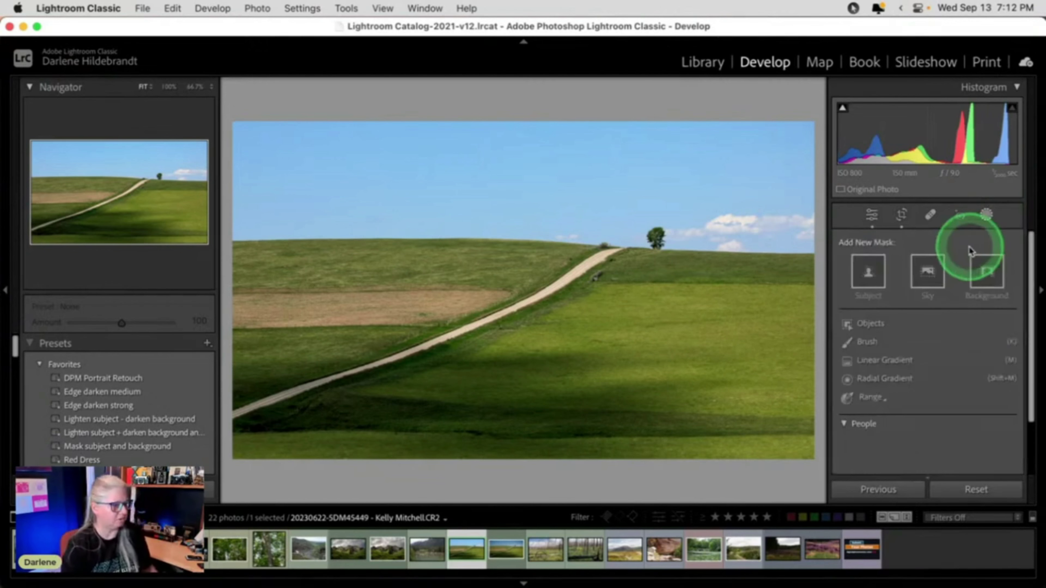
pyautogui.click(927, 274)
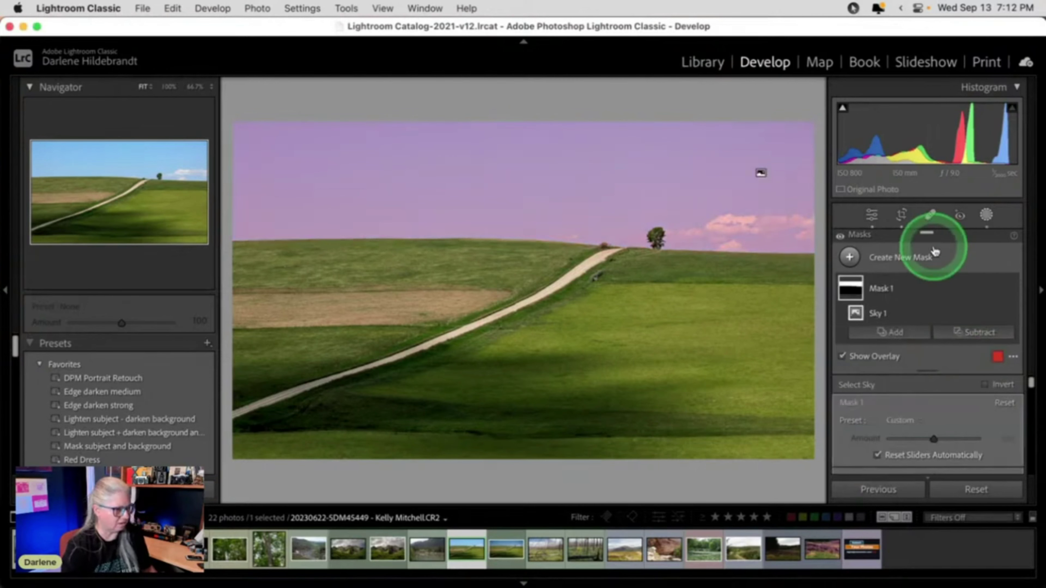
pyautogui.moveTo(963, 234); pyautogui.dragTo(626, 346)
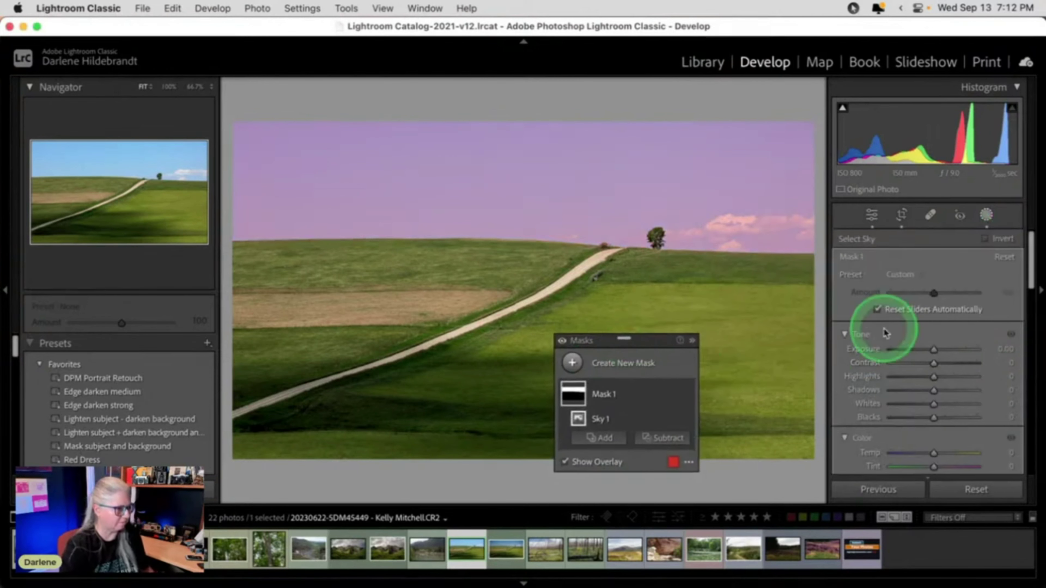
pyautogui.scroll(-3, 885, 329)
# Give the sky mask Exposure −0.62, Highlights −17, adjusted Temp/Tint and Dehaze 81
pyautogui.moveTo(935, 287); pyautogui.dragTo(928, 313)
pyautogui.moveTo(934, 455); pyautogui.dragTo(931, 351)
pyautogui.scroll(4, 935, 370)
pyautogui.scroll(-2, 933, 367)
pyautogui.moveTo(941, 422)
pyautogui.mouseDown()
pyautogui.moveTo(934, 435)
pyautogui.moveTo(918, 413)
pyautogui.moveTo(961, 417)
pyautogui.moveTo(820, 406)
pyautogui.moveTo(976, 412)
pyautogui.moveTo(929, 414)
pyautogui.mouseUp()
pyautogui.scroll(2, 934, 374)
pyautogui.scroll(-8, 933, 415)
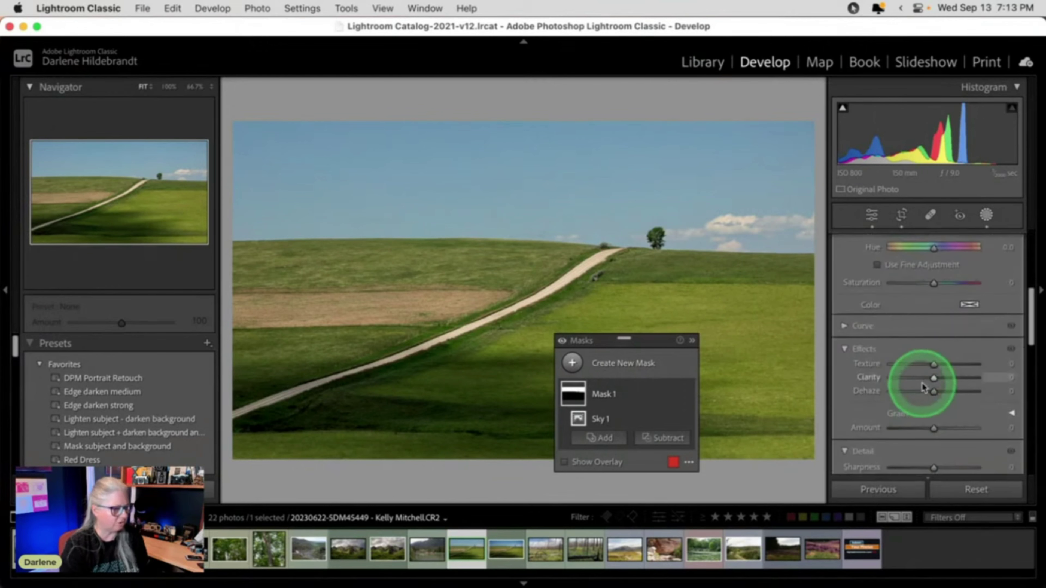
pyautogui.moveTo(935, 396); pyautogui.dragTo(969, 392)
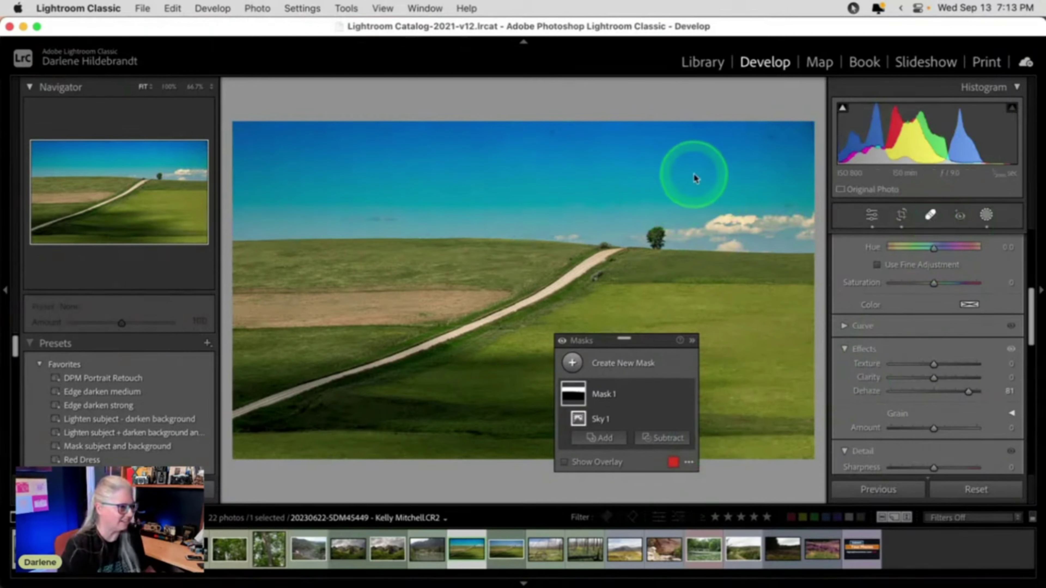
# Heal five dark sky specks with Spot Removal, zooming to 100% for the one above the left hilltop
pyautogui.press('q')
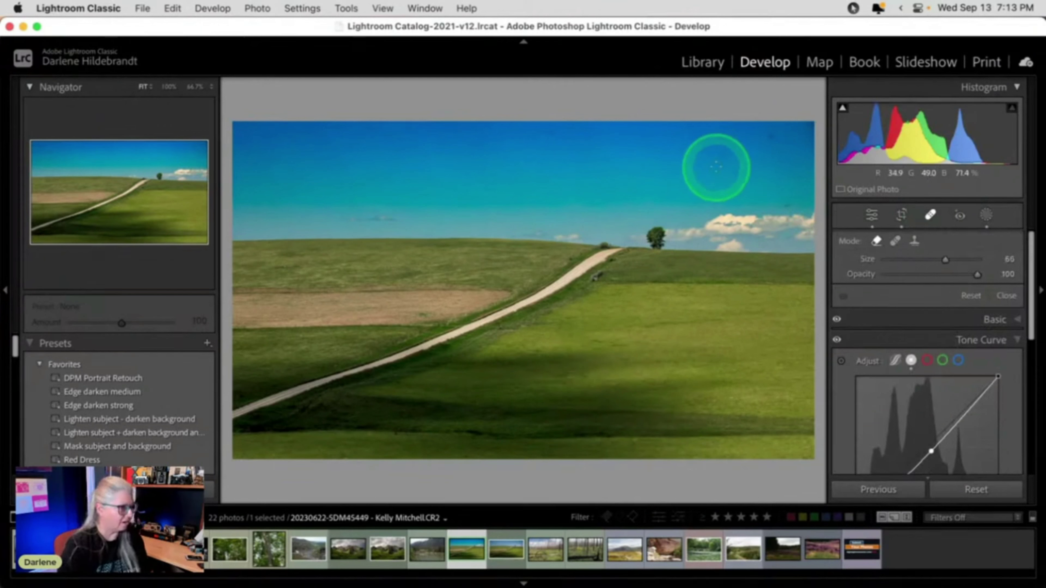
pyautogui.click(764, 149)
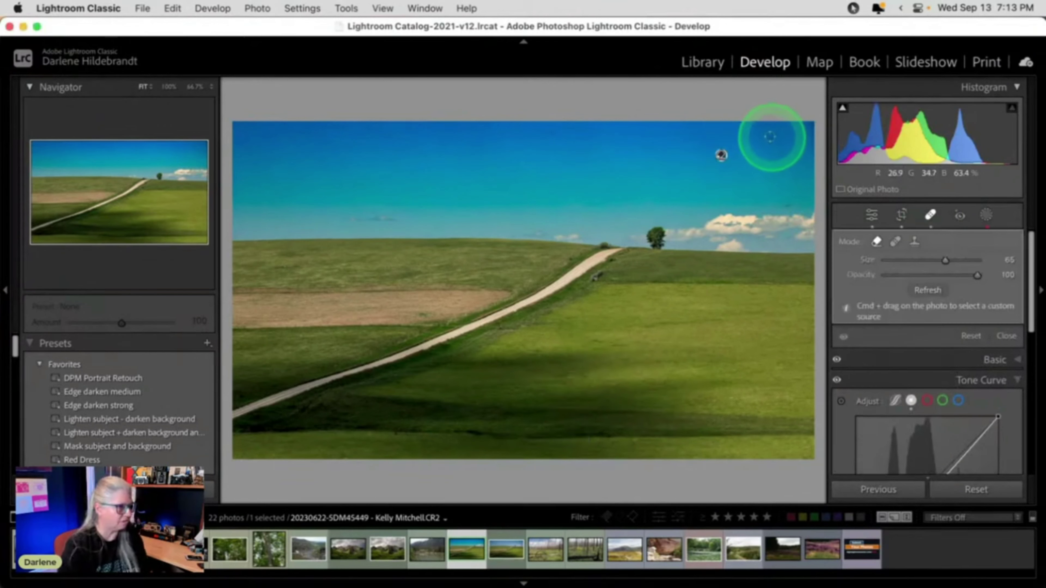
pyautogui.click(770, 137)
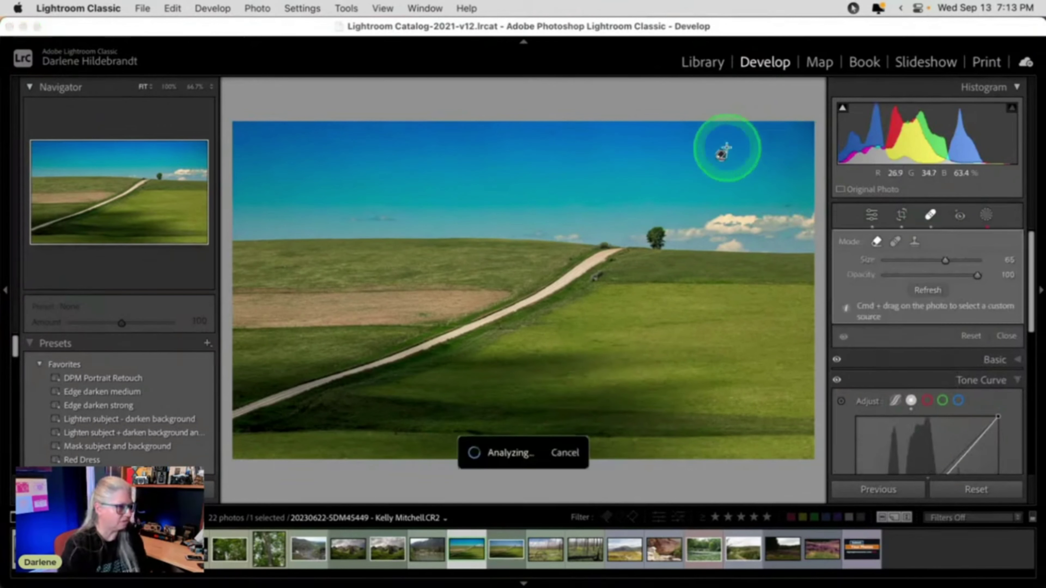
pyautogui.click(555, 132)
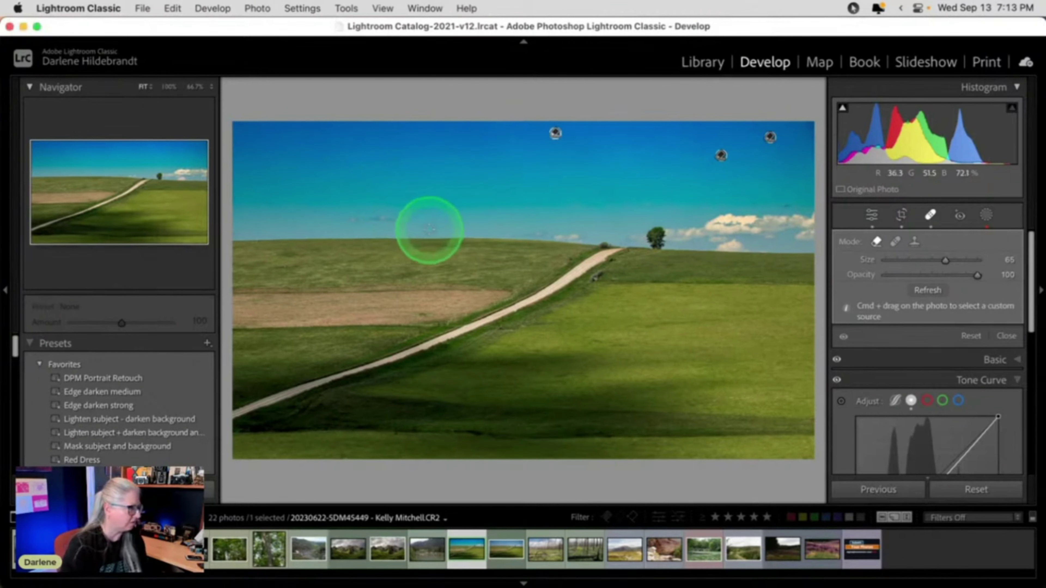
pyautogui.press('z')
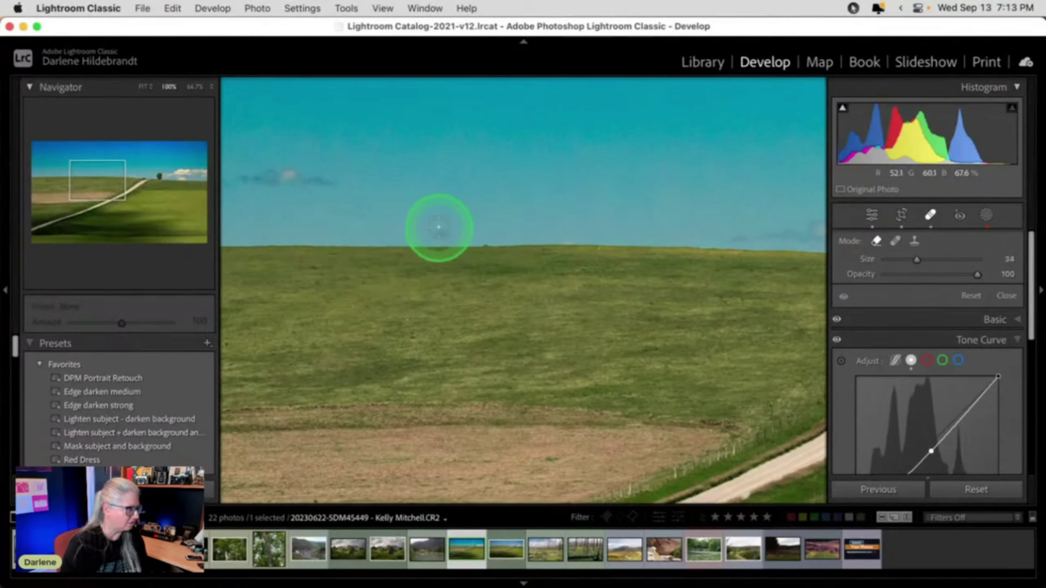
pyautogui.click(438, 229)
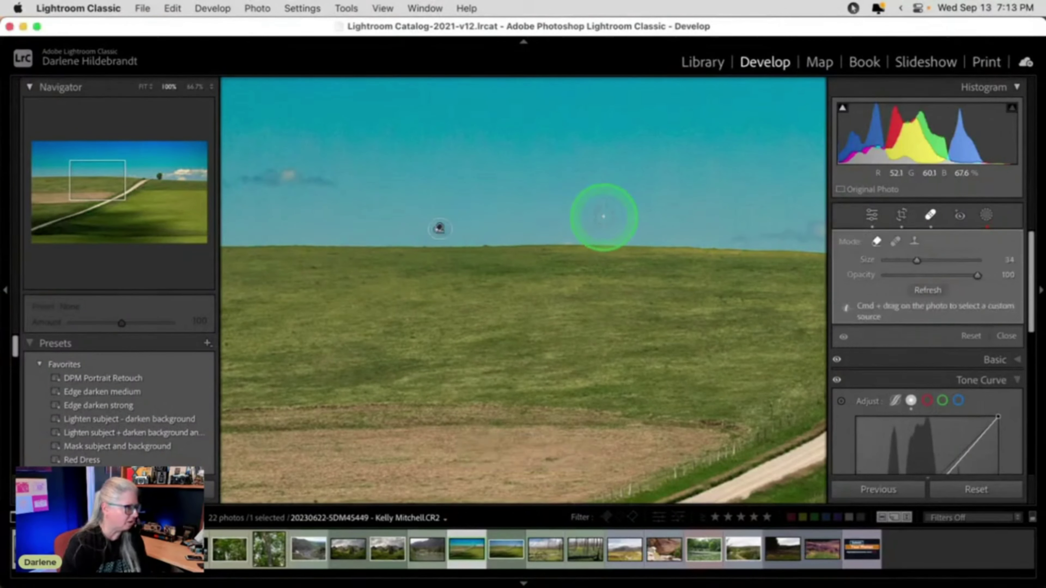
pyautogui.click(430, 185)
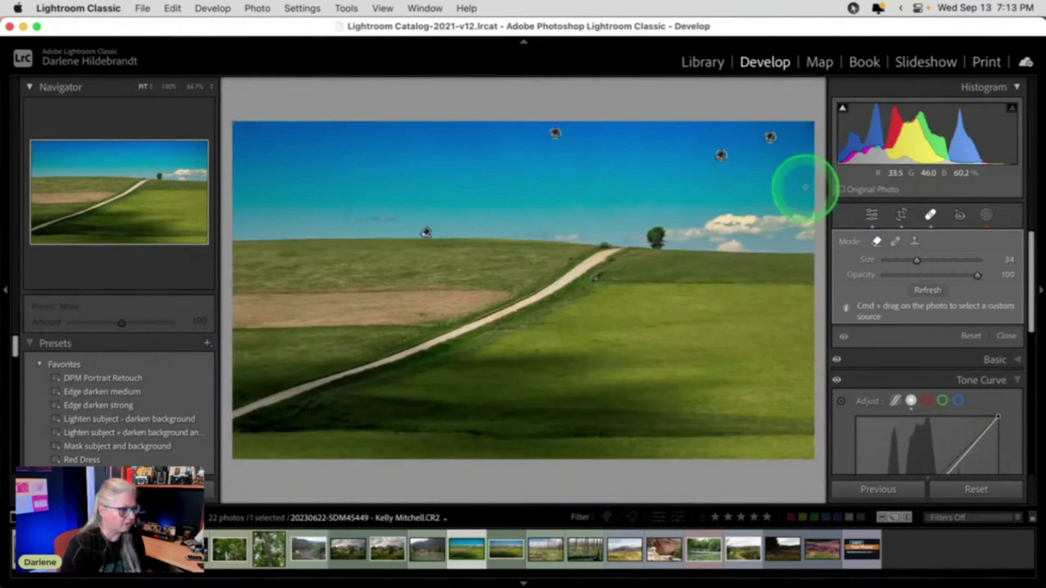
pyautogui.click(812, 194)
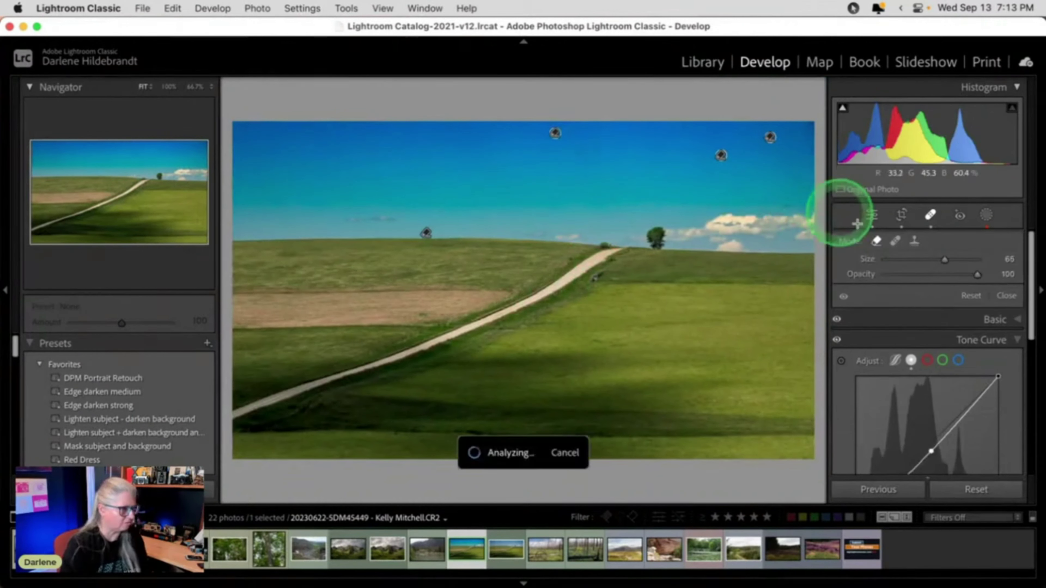
pyautogui.click(985, 219)
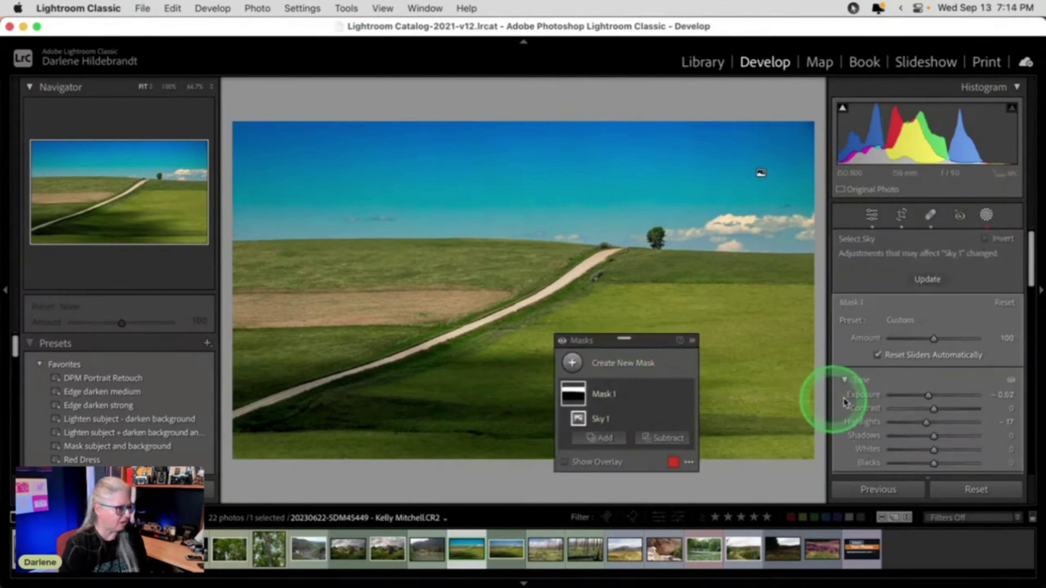
pyautogui.scroll(-10, 876, 378)
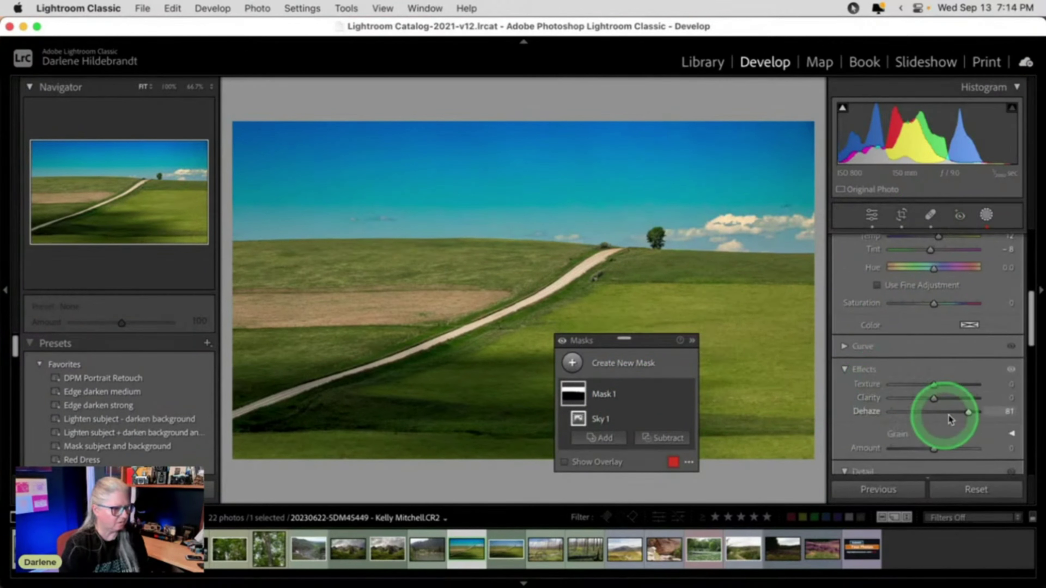
pyautogui.moveTo(971, 414); pyautogui.dragTo(946, 414)
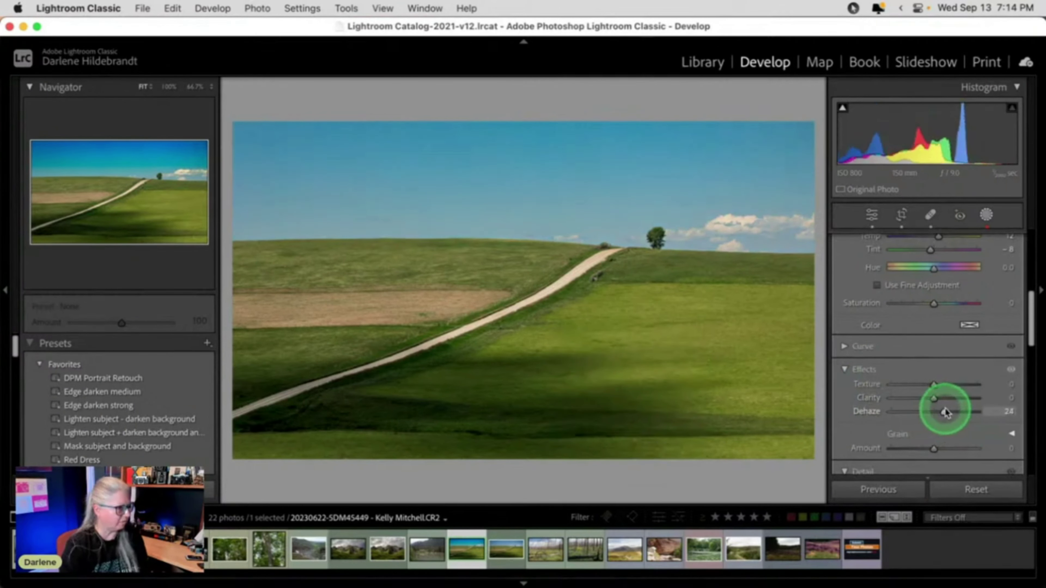
pyautogui.moveTo(946, 413); pyautogui.dragTo(946, 413)
pyautogui.scroll(3, 935, 371)
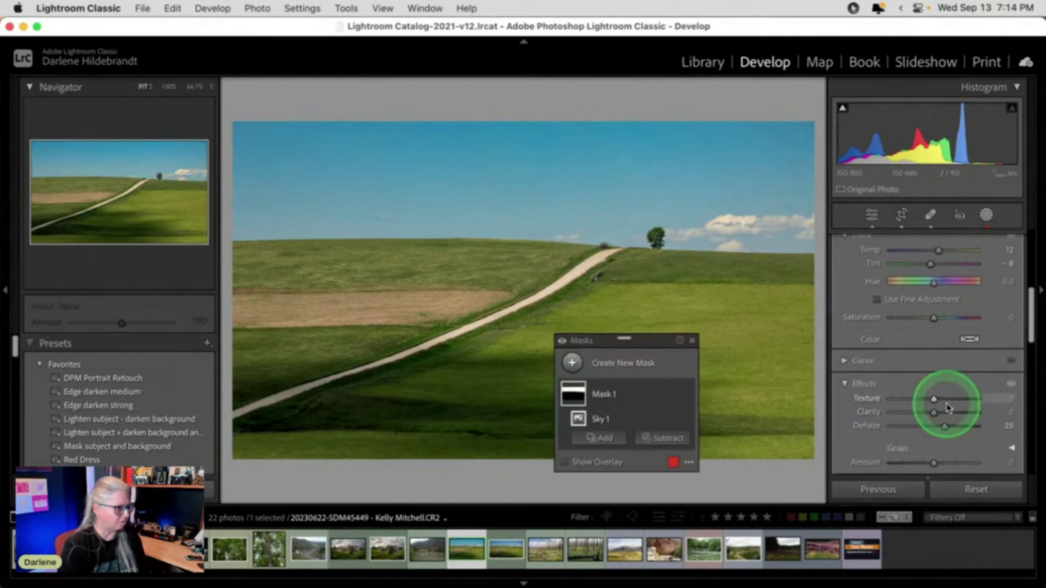
pyautogui.scroll(4, 924, 316)
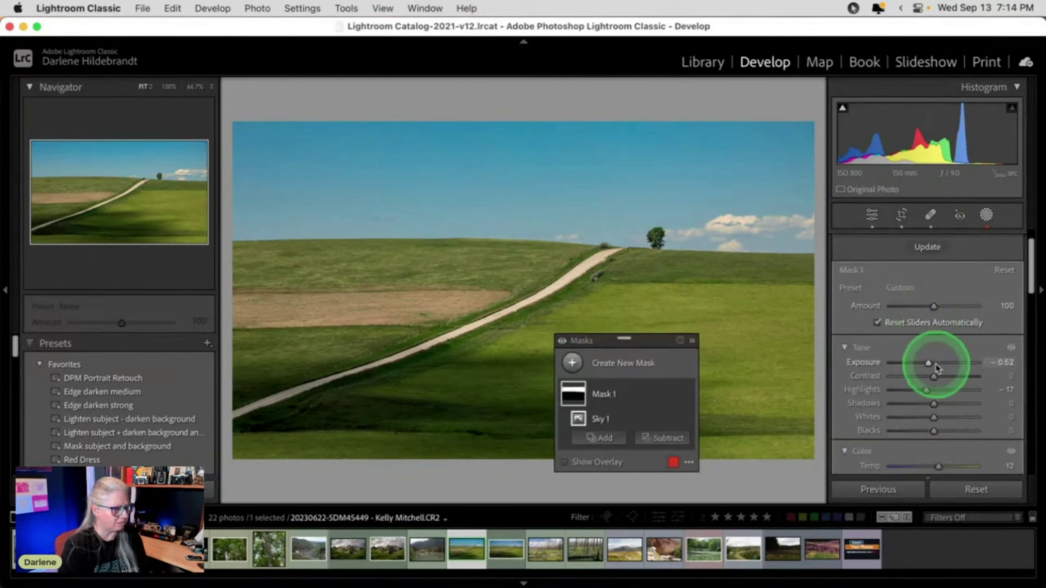
pyautogui.moveTo(928, 367); pyautogui.dragTo(915, 390)
pyautogui.click(986, 216)
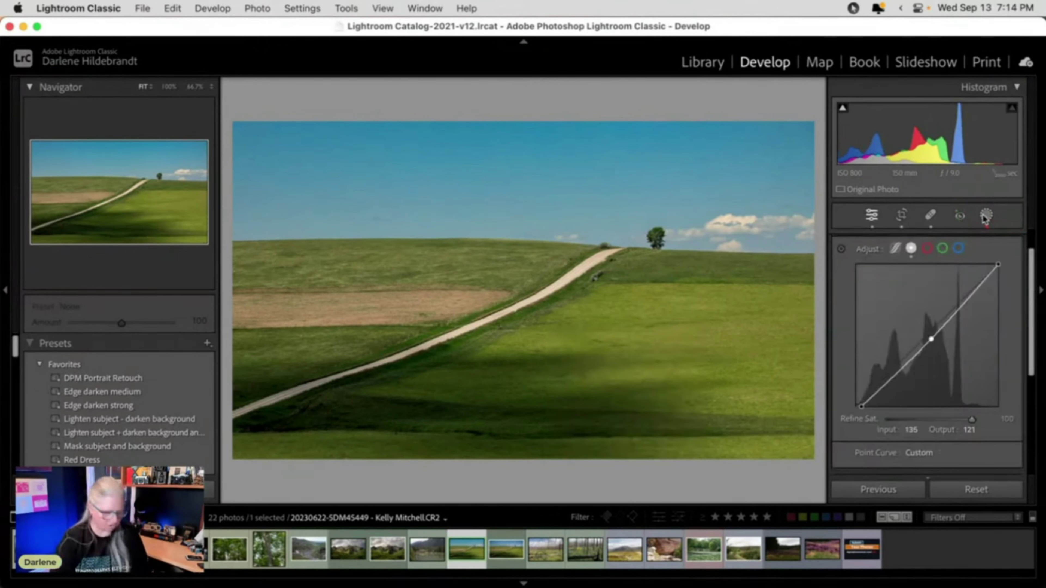
# Check the before/after view, then enable chromatic aberration removal and lens profile corrections
pyautogui.press('\\')
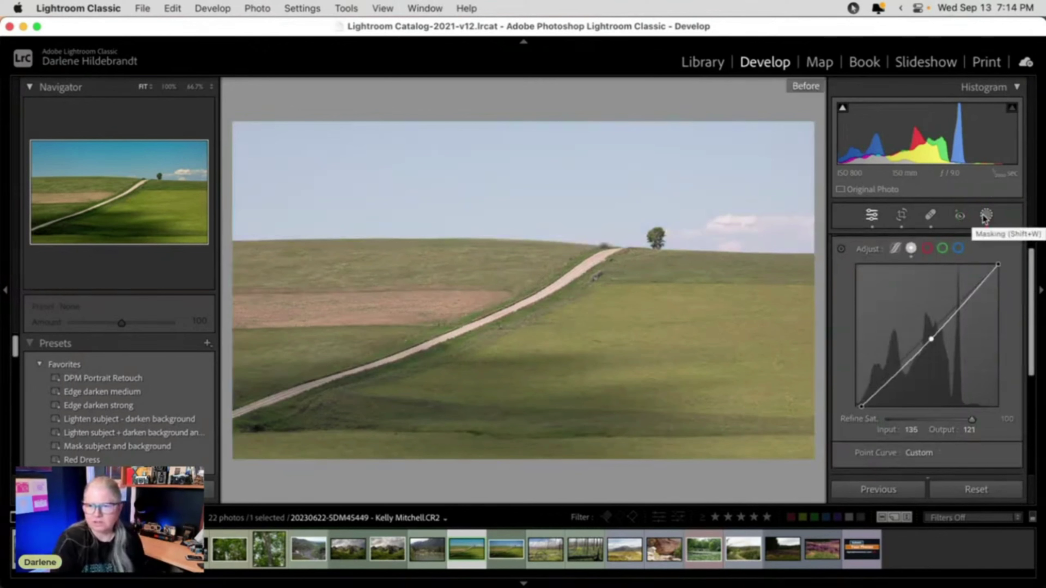
pyautogui.press('\\')
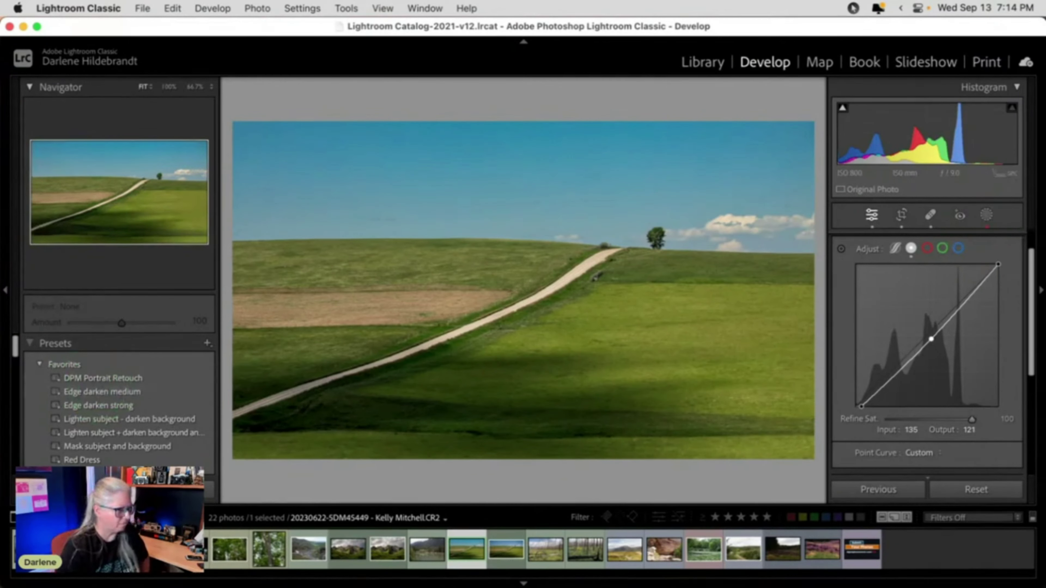
pyautogui.scroll(-3, 948, 289)
pyautogui.scroll(-2, 951, 297)
pyautogui.click(957, 354)
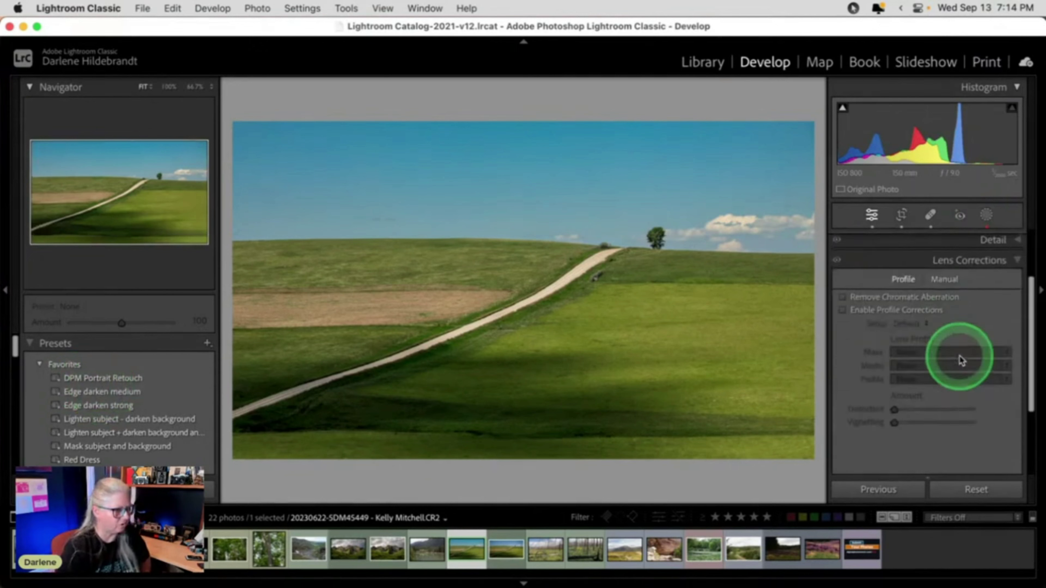
pyautogui.click(906, 380)
pyautogui.click(883, 366)
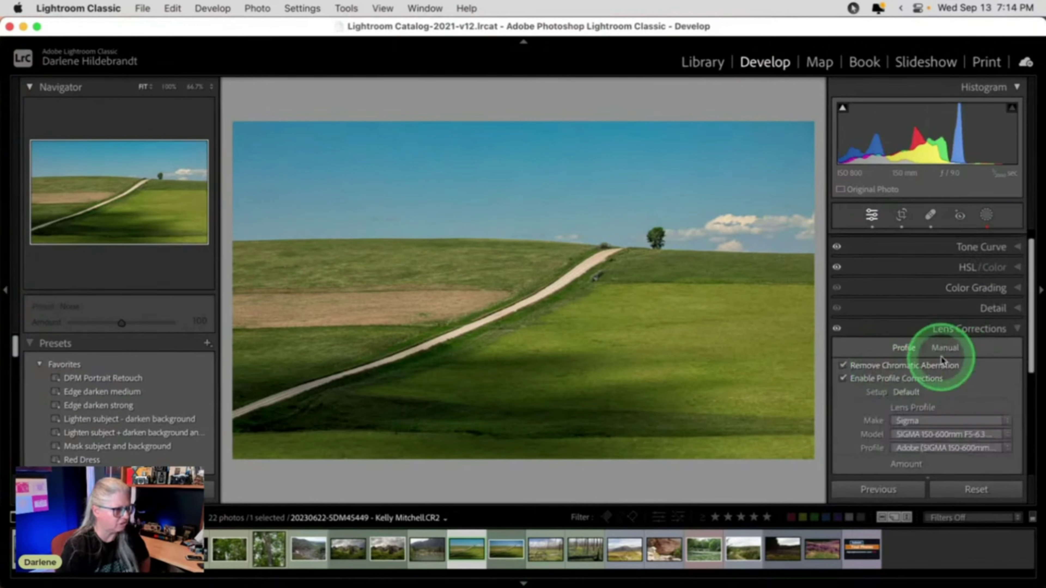
# Set the lens profile Distortion correction to 0
pyautogui.scroll(-2, 943, 359)
pyautogui.scroll(-1, 943, 360)
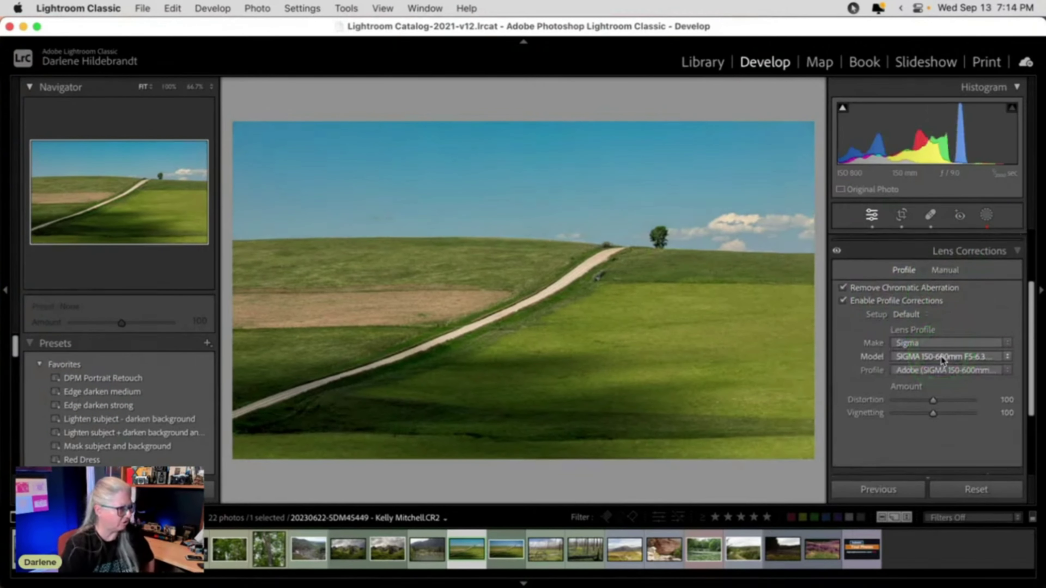
pyautogui.moveTo(933, 401); pyautogui.dragTo(927, 402)
pyautogui.moveTo(858, 401); pyautogui.dragTo(946, 397)
pyautogui.scroll(5, 960, 371)
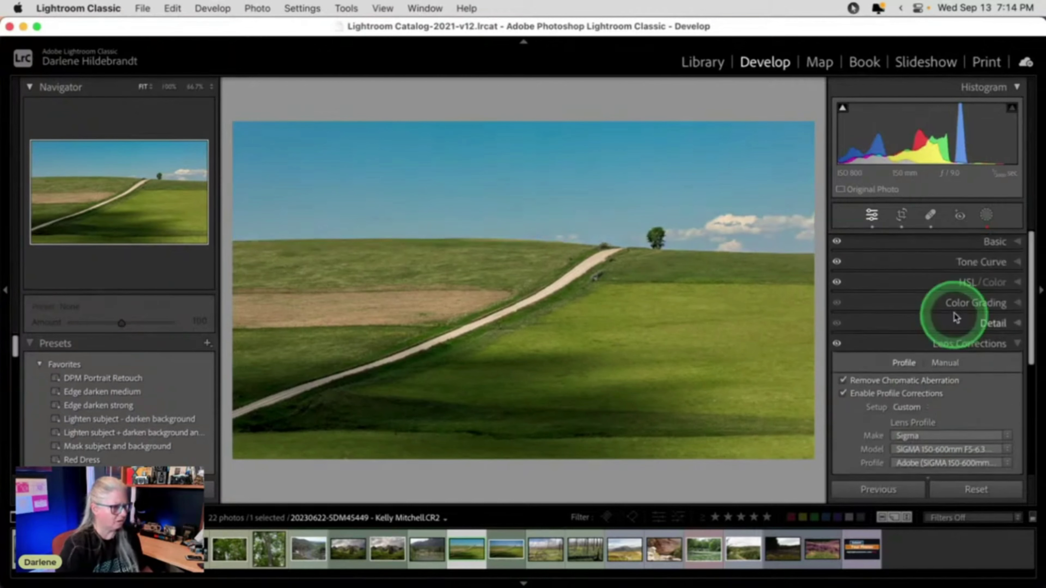
# Update Mask 1's Select Sky detection, then close Masking and expand the Basic panel
pyautogui.click(986, 216)
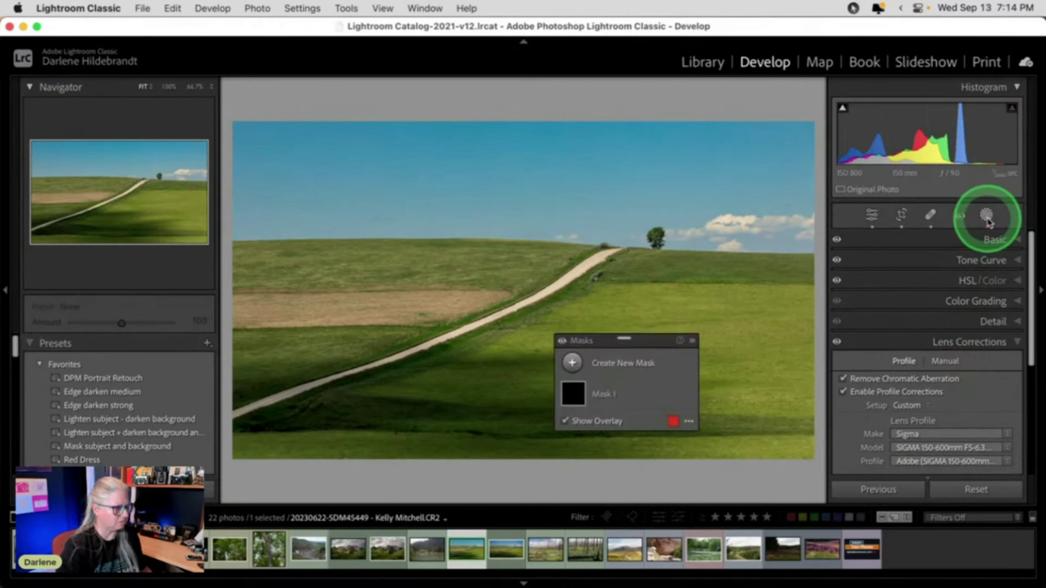
pyautogui.click(645, 393)
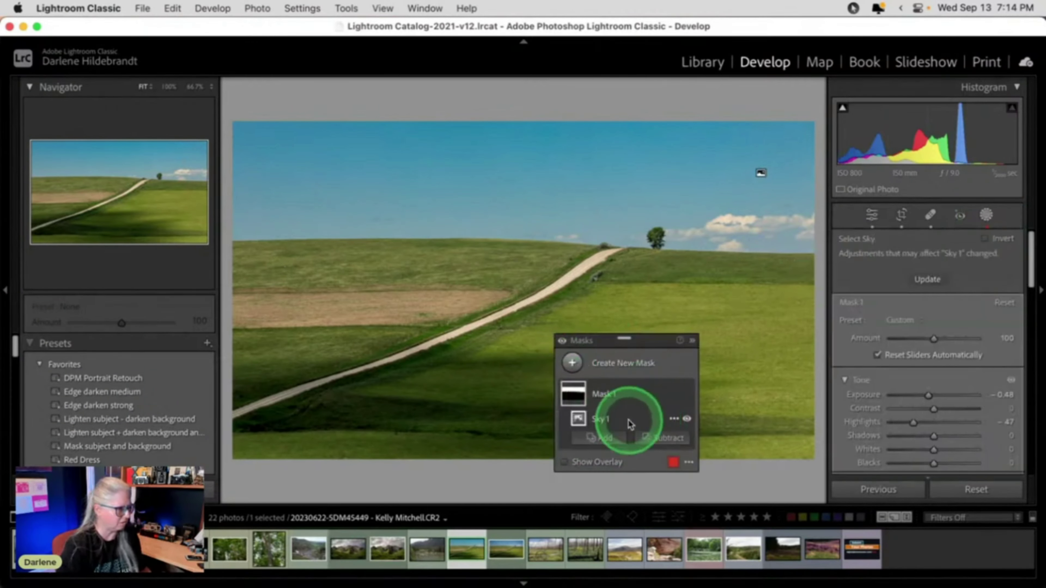
pyautogui.click(930, 280)
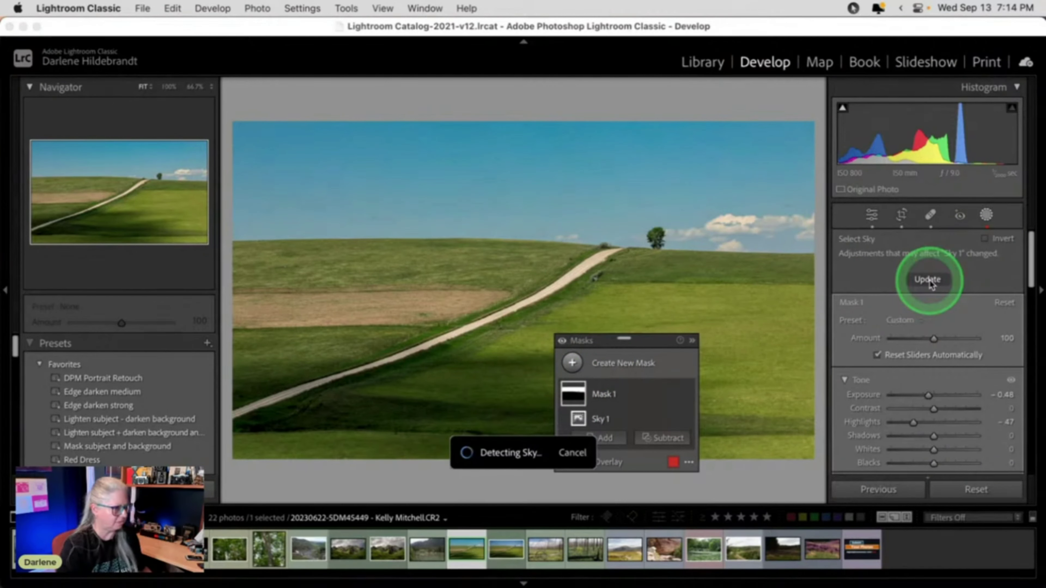
pyautogui.click(988, 221)
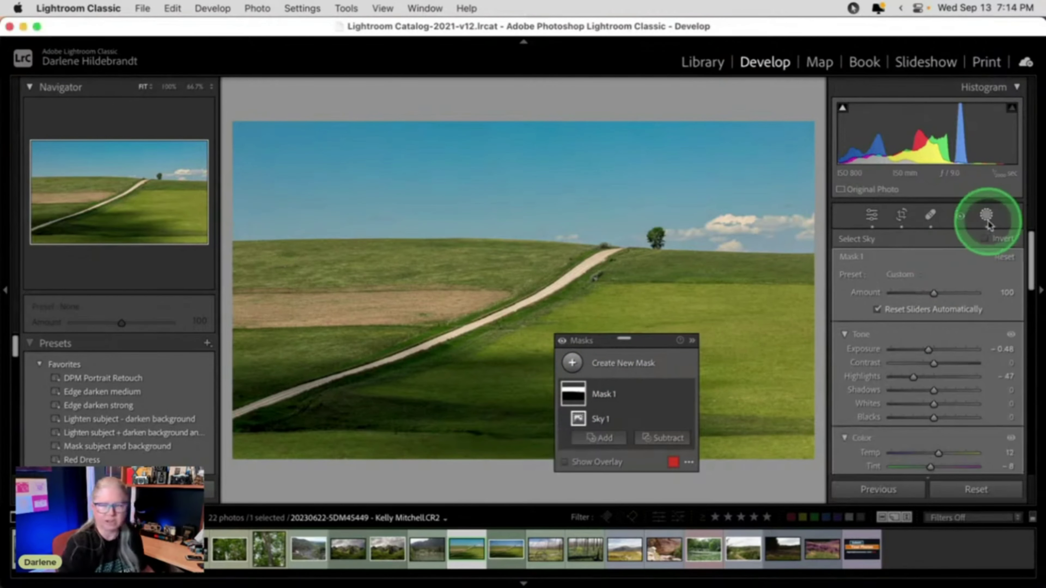
pyautogui.click(649, 426)
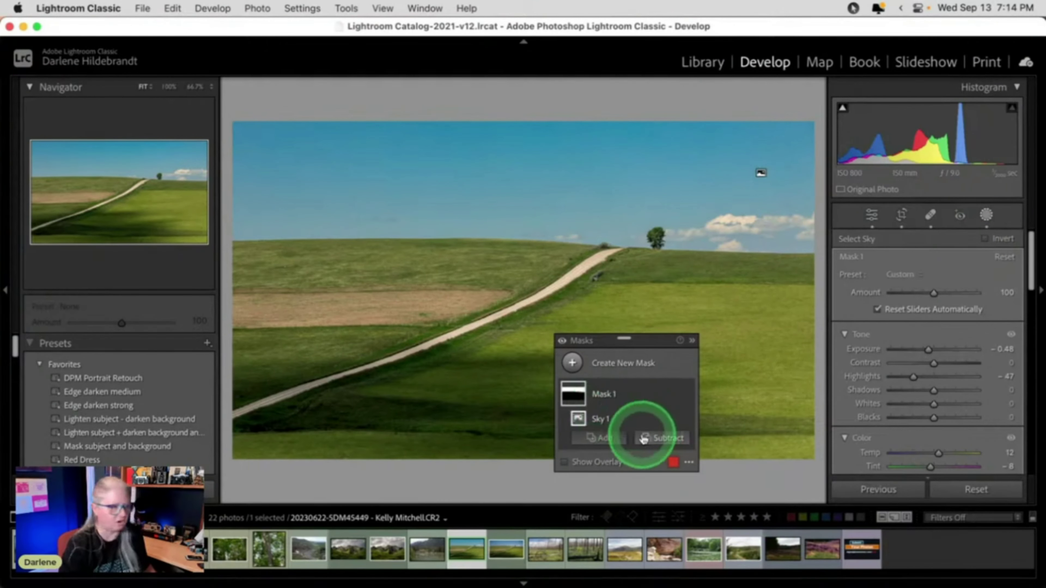
pyautogui.click(973, 224)
pyautogui.click(987, 214)
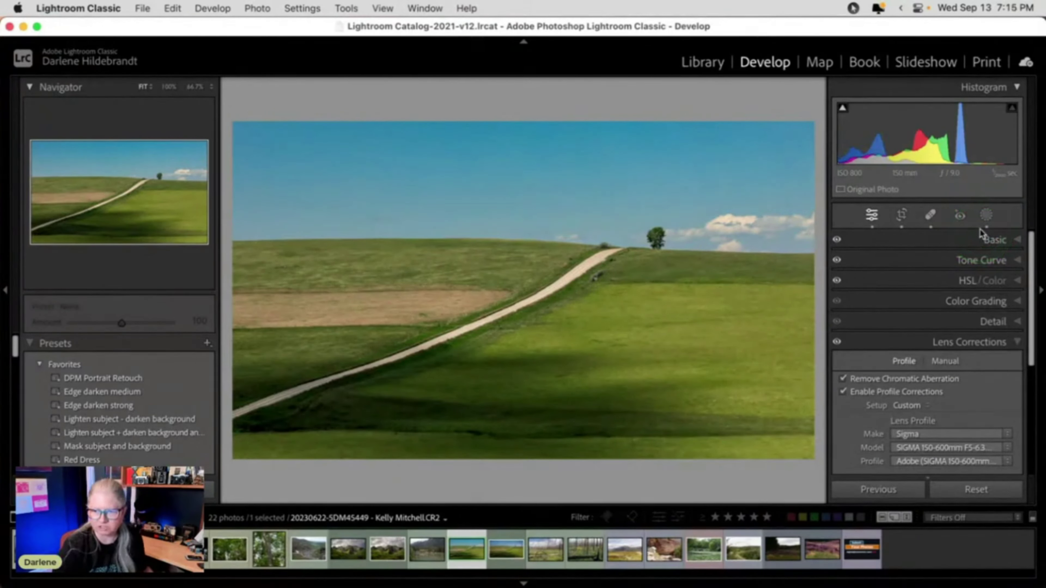
pyautogui.click(974, 237)
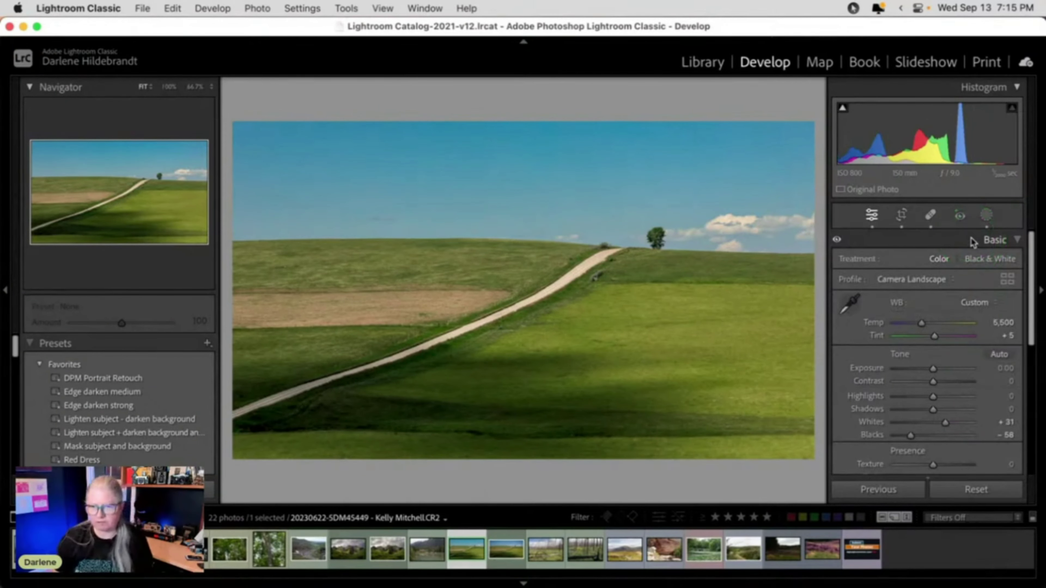
# Compare the edited original and its copy side by side in full-screen Compare view
pyautogui.press('g')
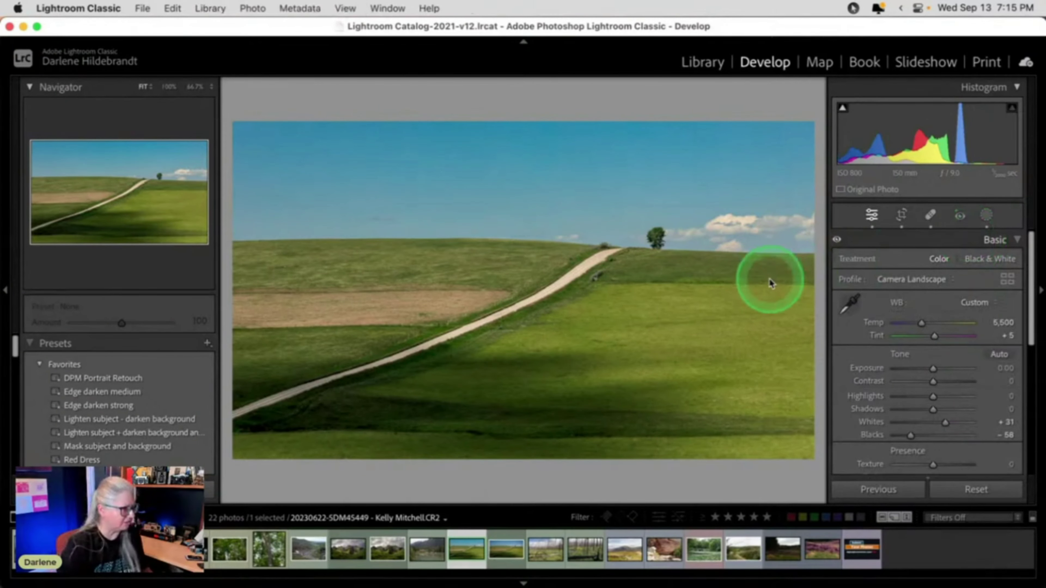
pyautogui.keyDown('super'); pyautogui.click(795, 264); pyautogui.keyUp('super')
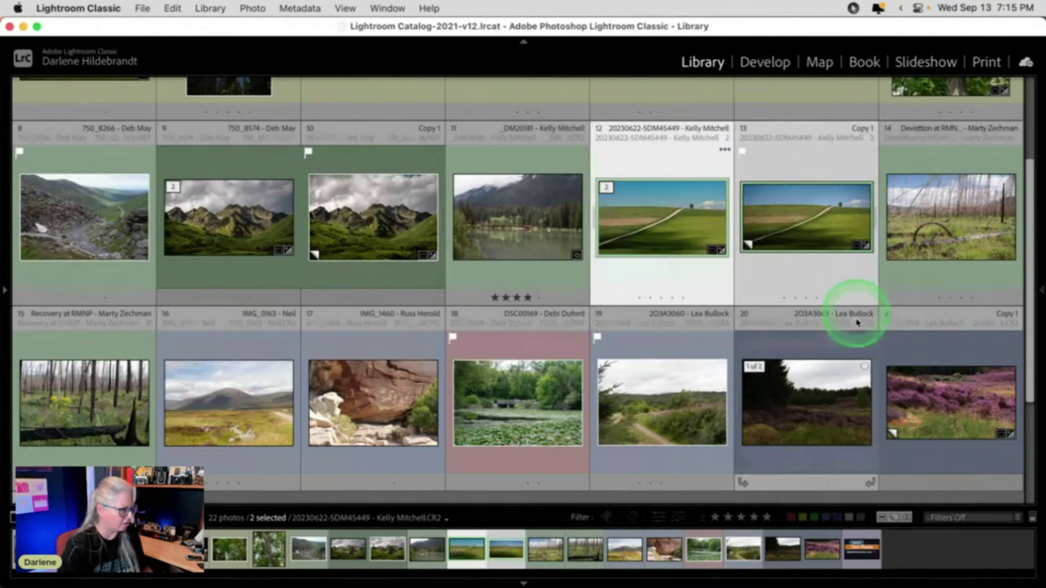
pyautogui.press('c')
pyautogui.hotkey('shift', 'Tab')
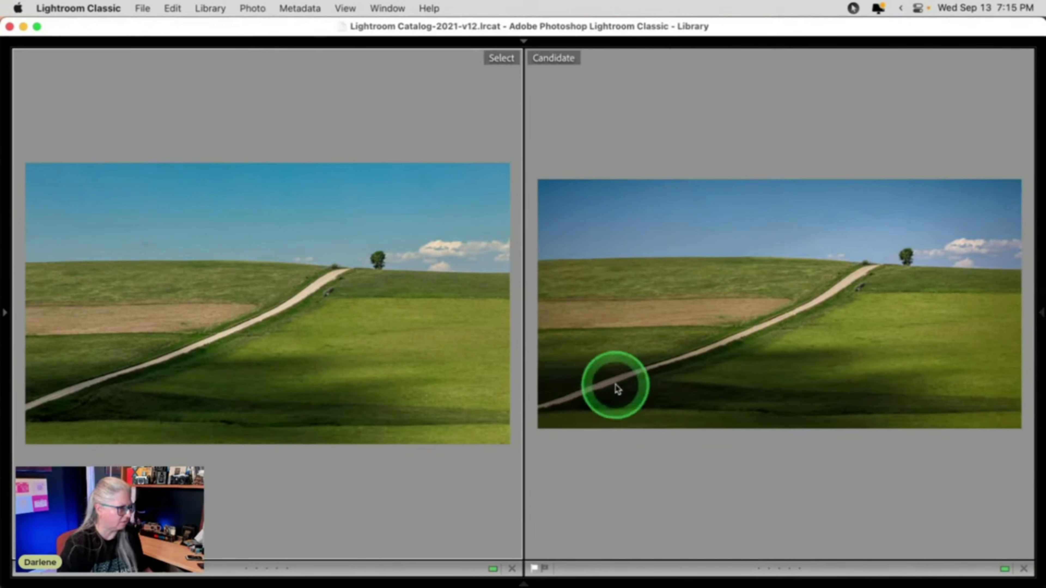
# Select only the copy in the grid and view it full size in Loupe
pyautogui.press('g')
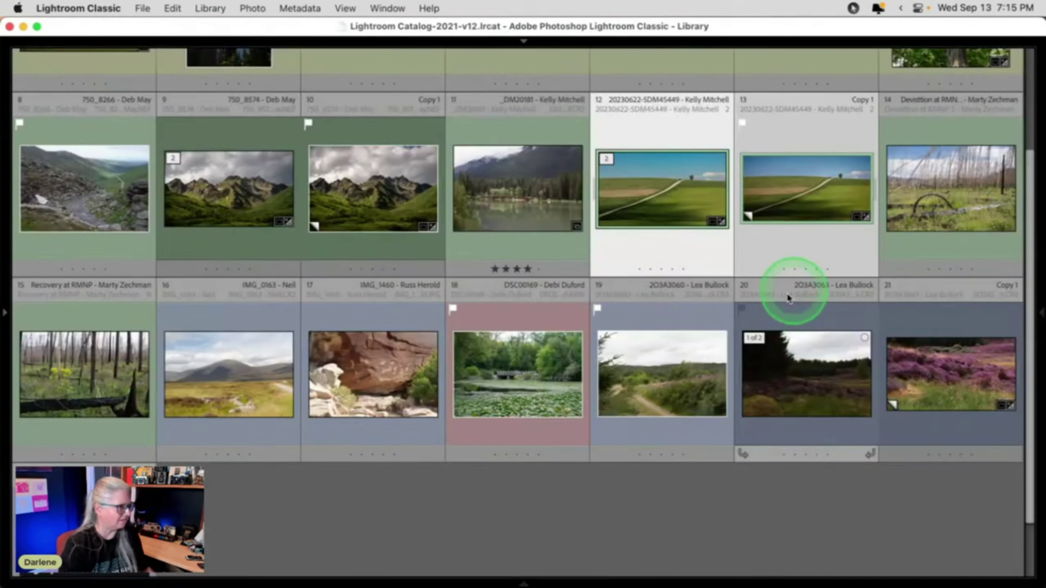
pyautogui.click(792, 204)
pyautogui.doubleClick(792, 218)
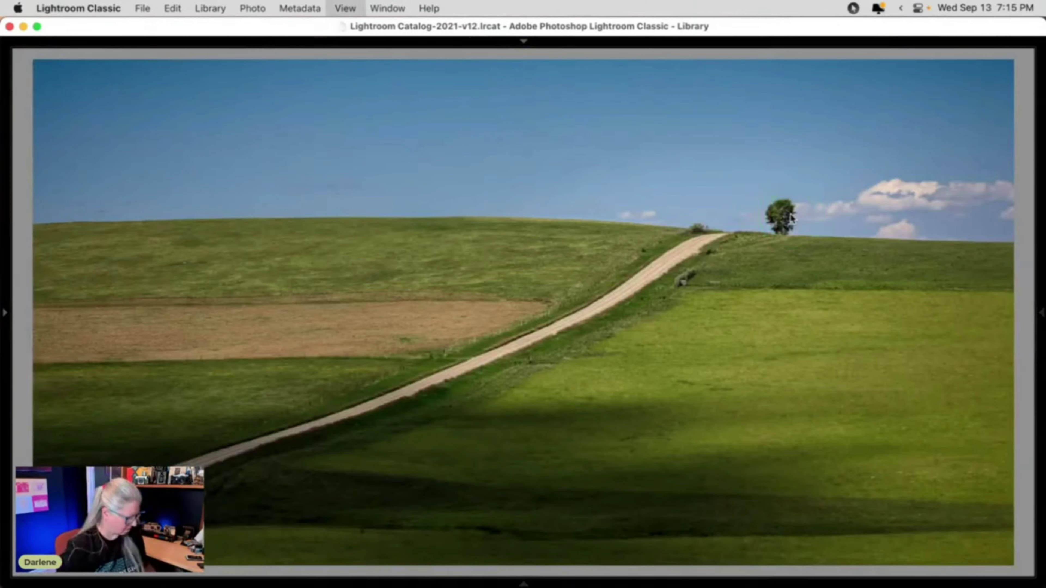
# Switch the copy to Develop and update Mask 2's sky detection
pyautogui.press('d')
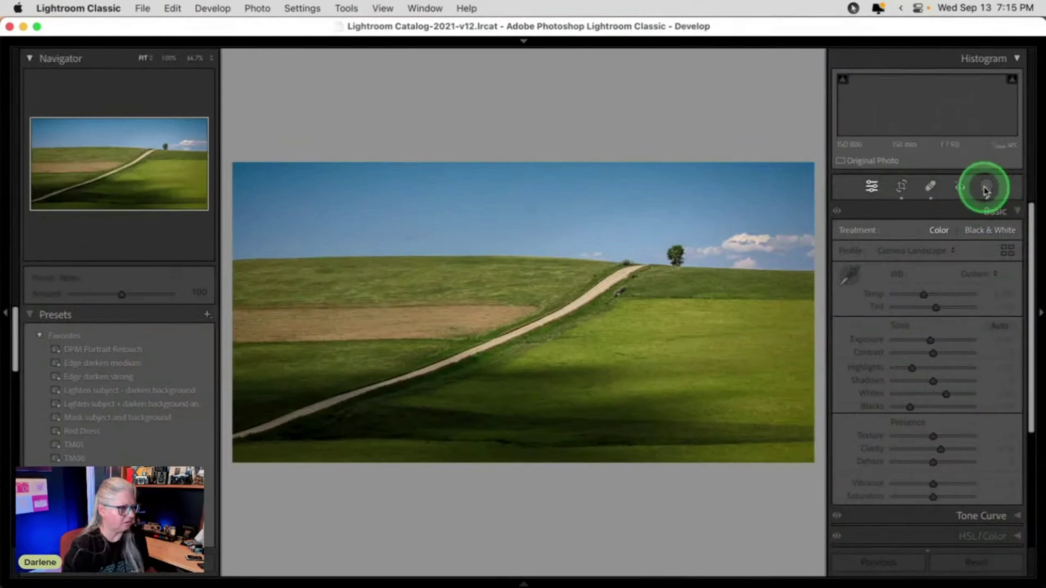
pyautogui.click(985, 189)
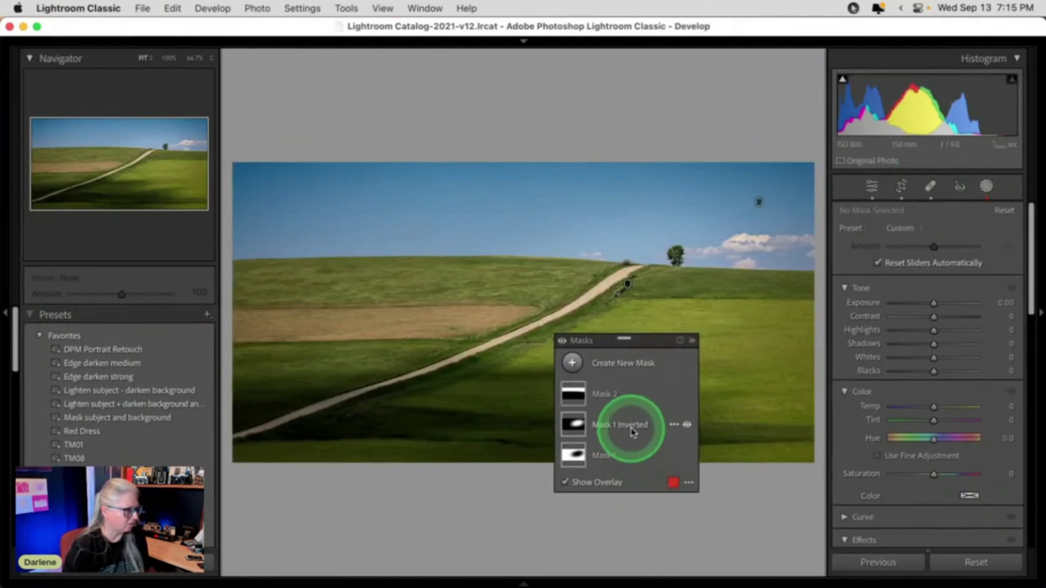
pyautogui.click(618, 394)
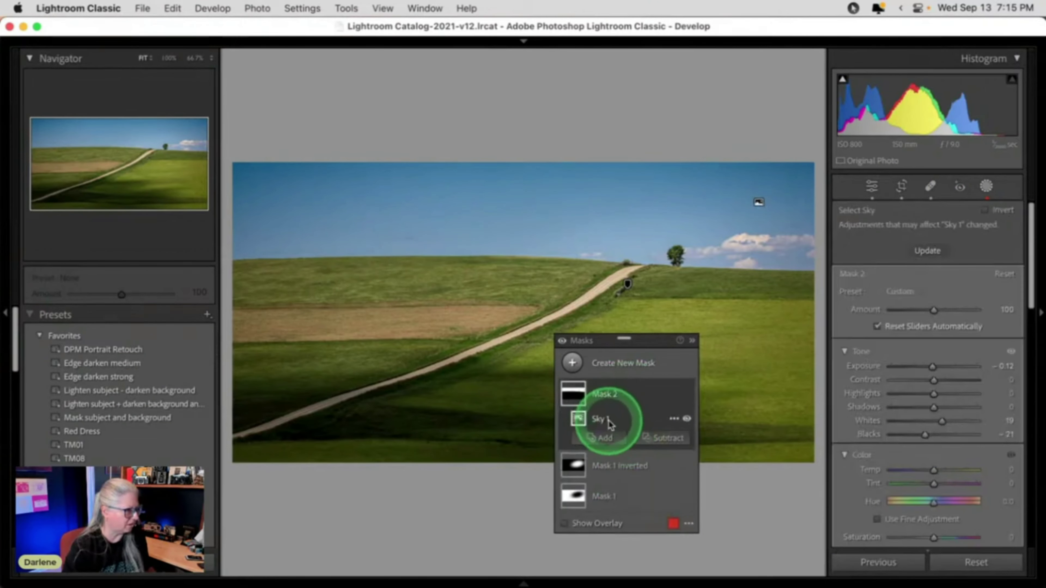
pyautogui.click(922, 250)
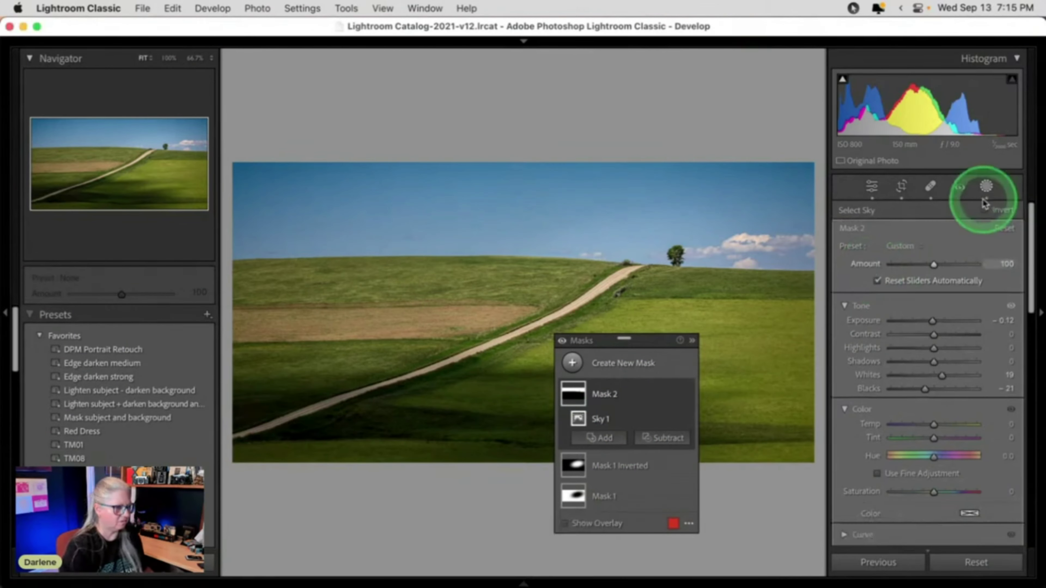
# Enlarge Mask 1's radial gradient upward across the hills, then close Masking
pyautogui.click(641, 455)
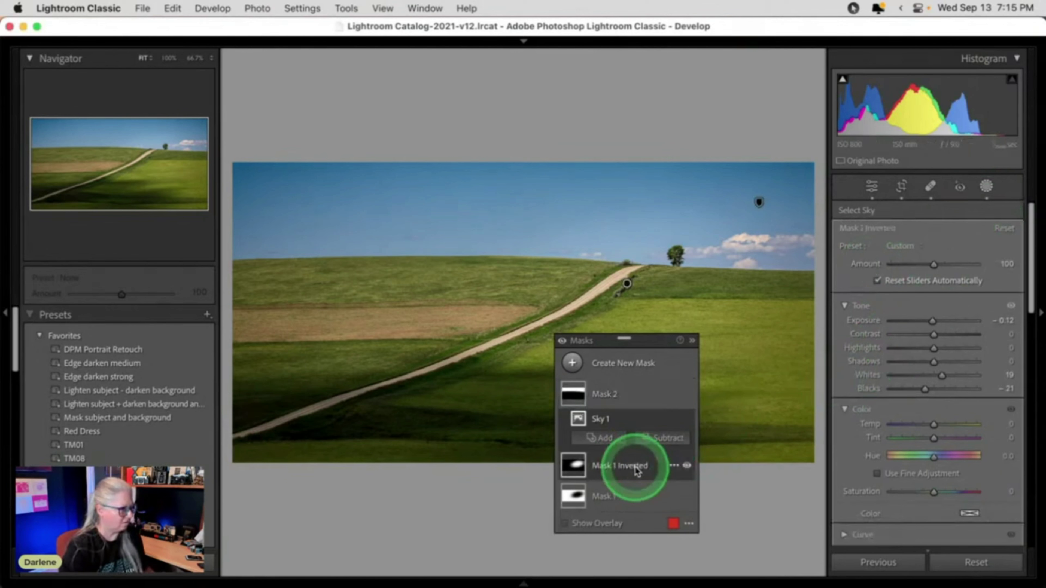
pyautogui.click(677, 262)
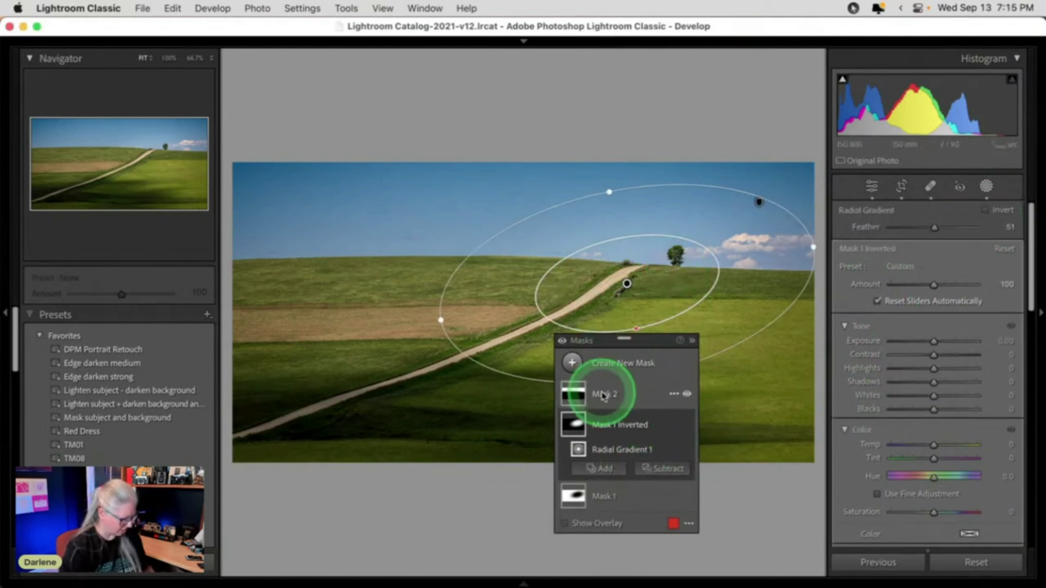
pyautogui.press('o')
pyautogui.scroll(-5, 918, 362)
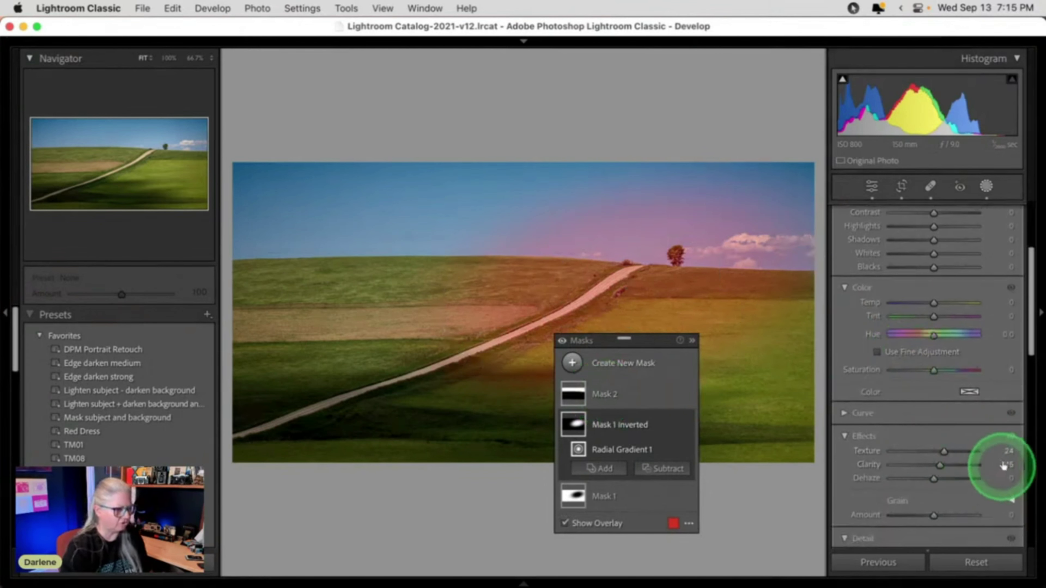
pyautogui.scroll(3, 993, 469)
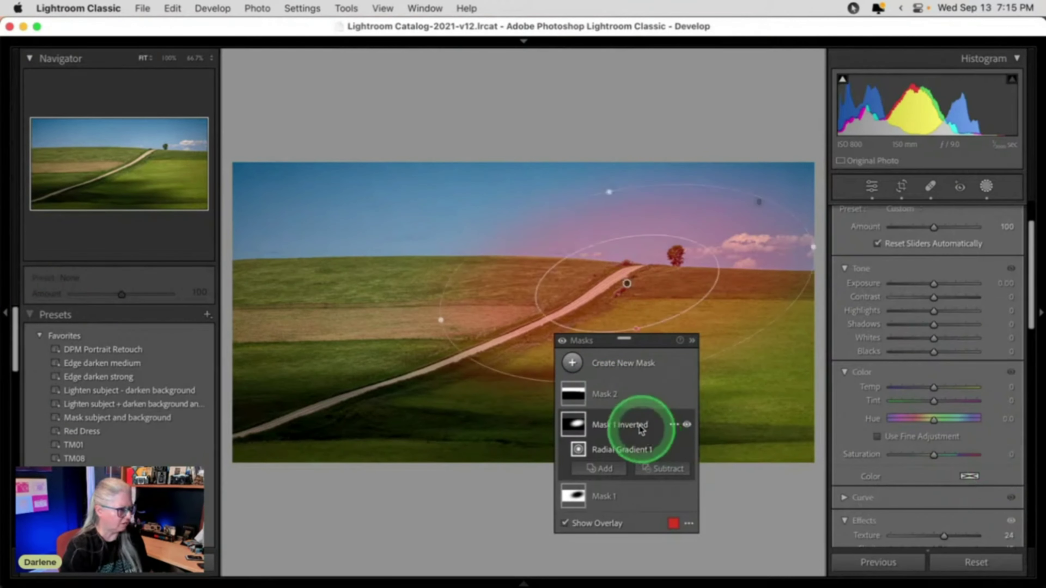
pyautogui.click(629, 496)
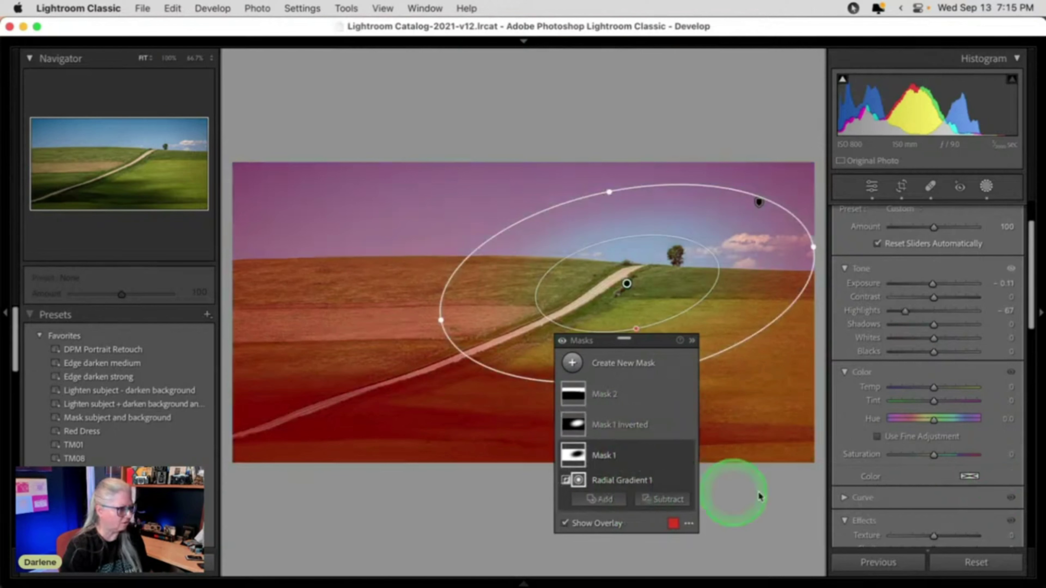
pyautogui.scroll(-3, 906, 438)
pyautogui.scroll(3, 907, 438)
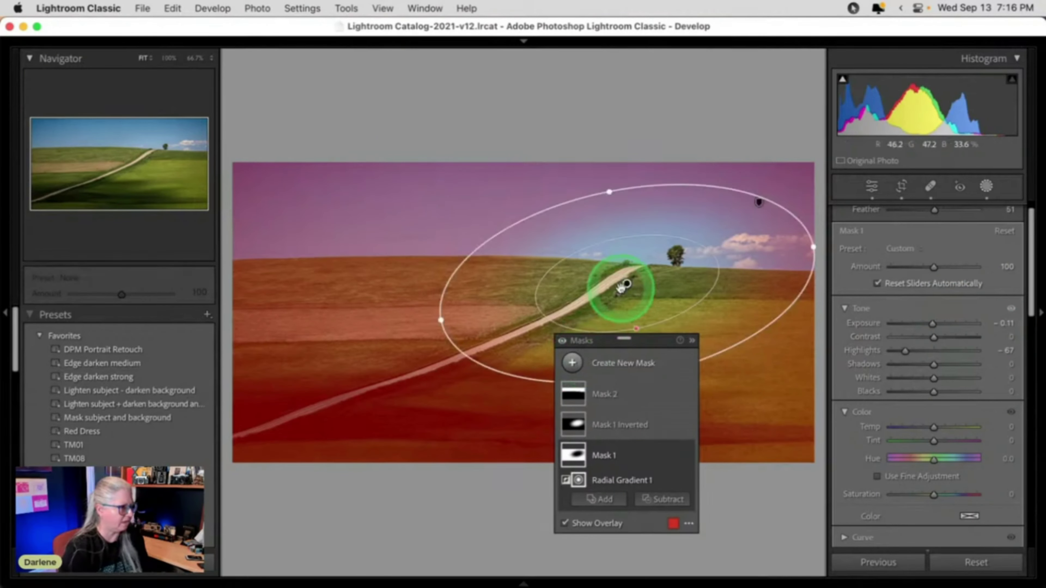
pyautogui.moveTo(611, 196); pyautogui.dragTo(605, 173)
pyautogui.click(986, 187)
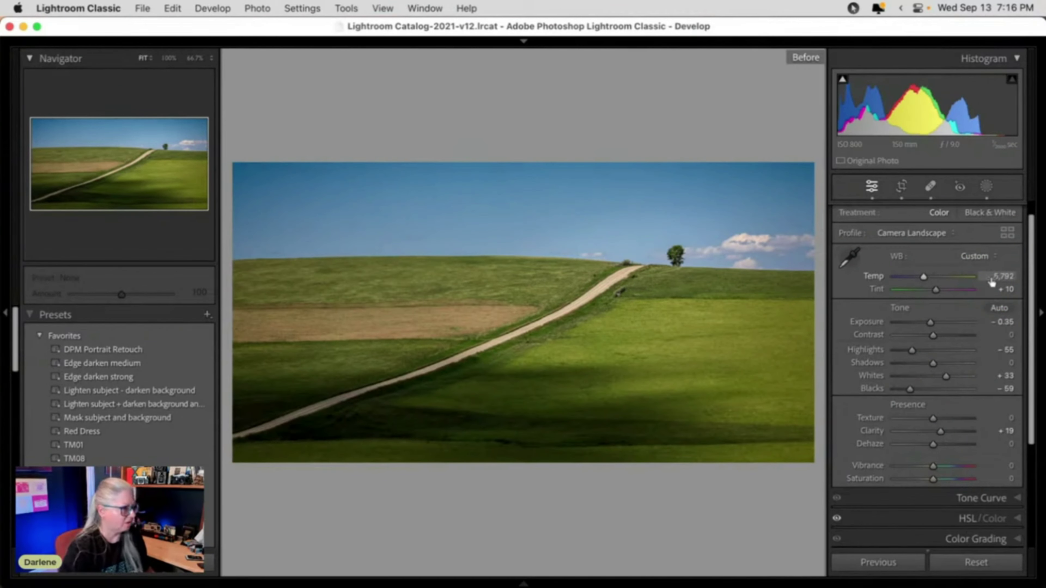
# Show the photo's Edit In options, including Open as Smart Object in Photoshop
pyautogui.scroll(-3, 81, 370)
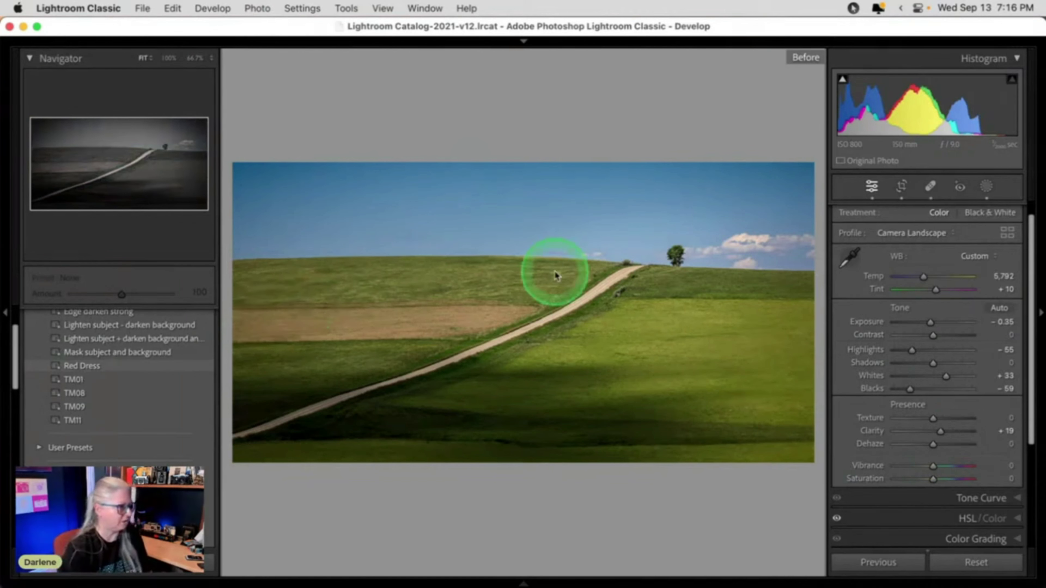
pyautogui.rightClick(576, 248)
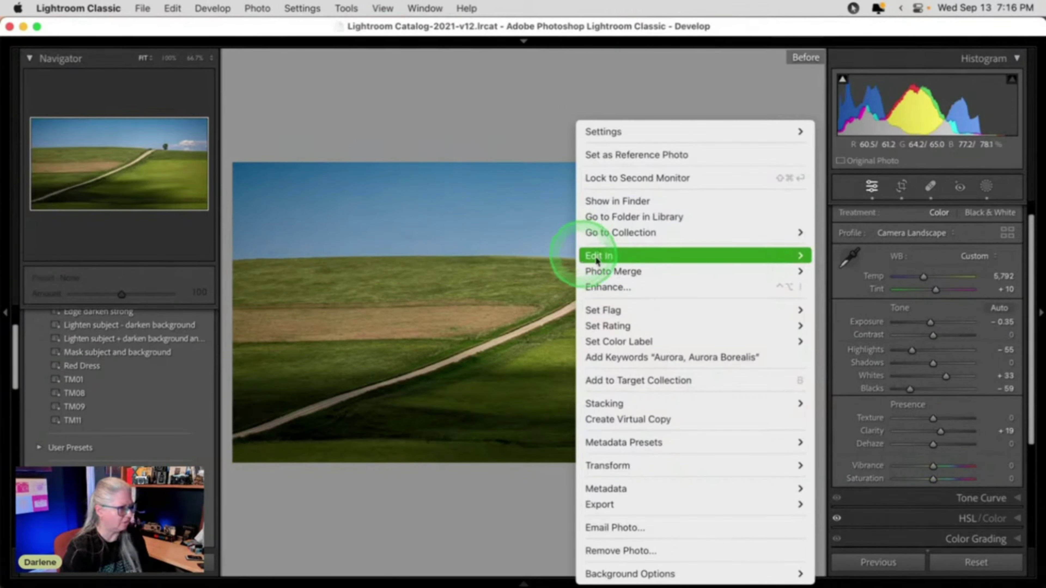
pyautogui.moveTo(779, 272)
pyautogui.moveTo(712, 252)
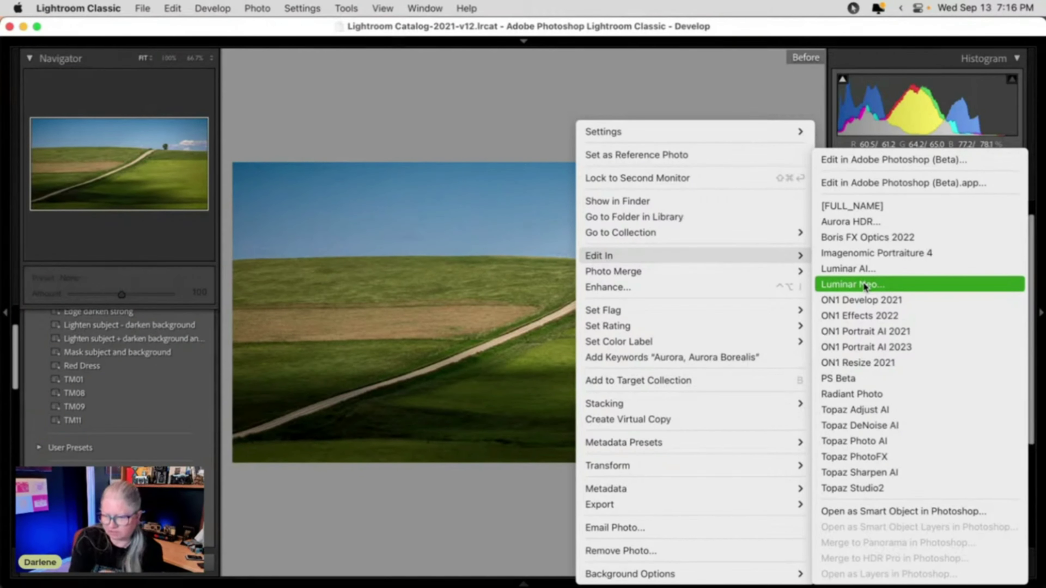
# Open the photo in Photoshop as a Smart Object and dismiss the beta update notice
pyautogui.click(864, 512)
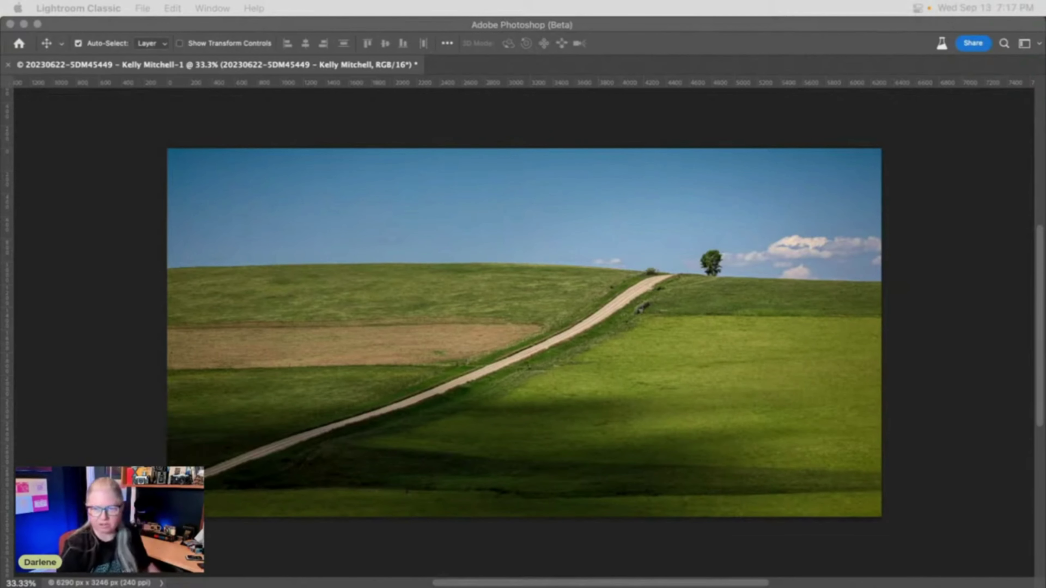
pyautogui.click(943, 134)
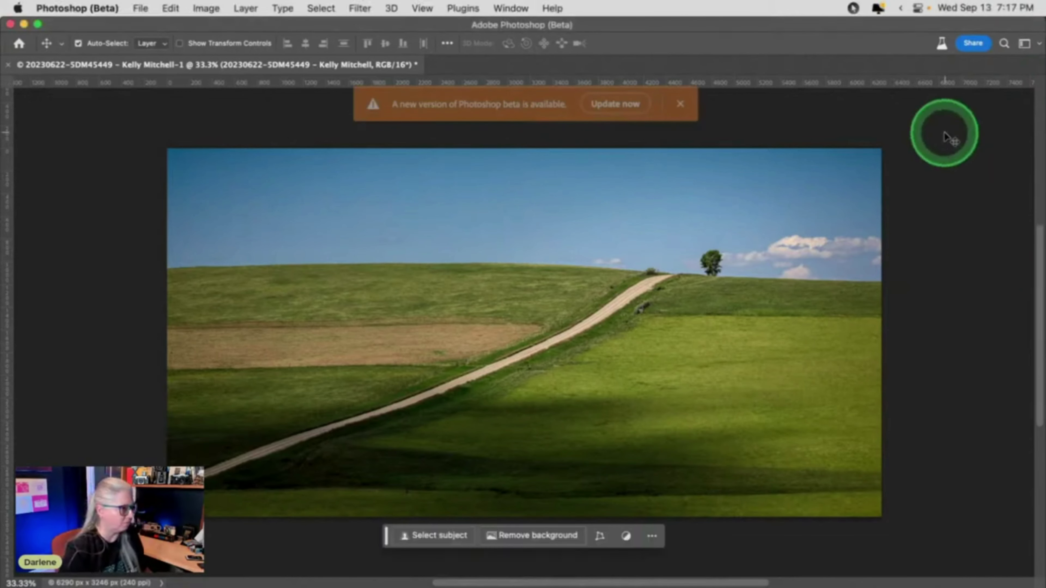
pyautogui.click(680, 104)
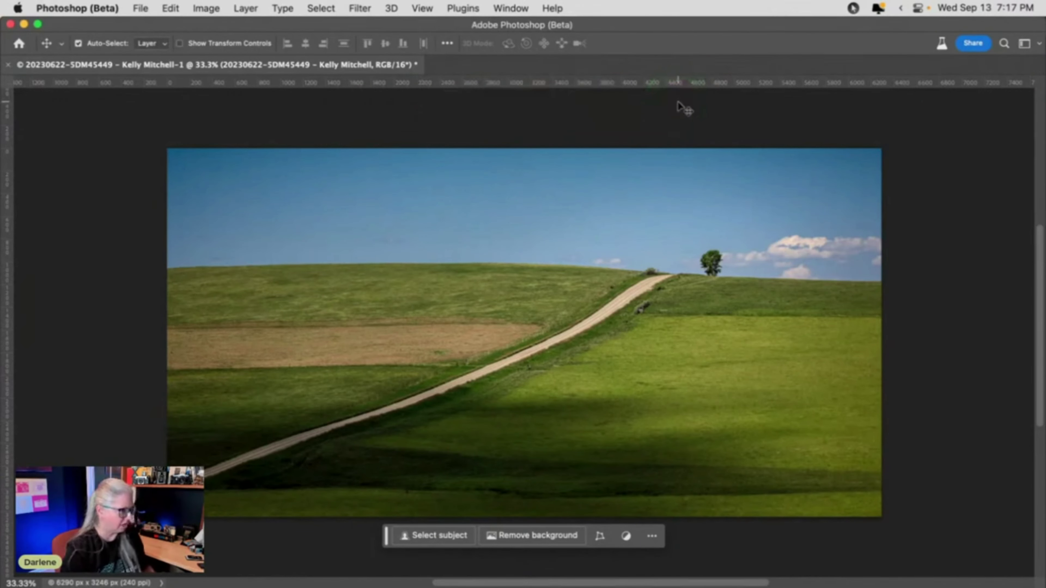
# Switch to full-screen mode, hide the panels and reveal the Layers panel
pyautogui.press('f')
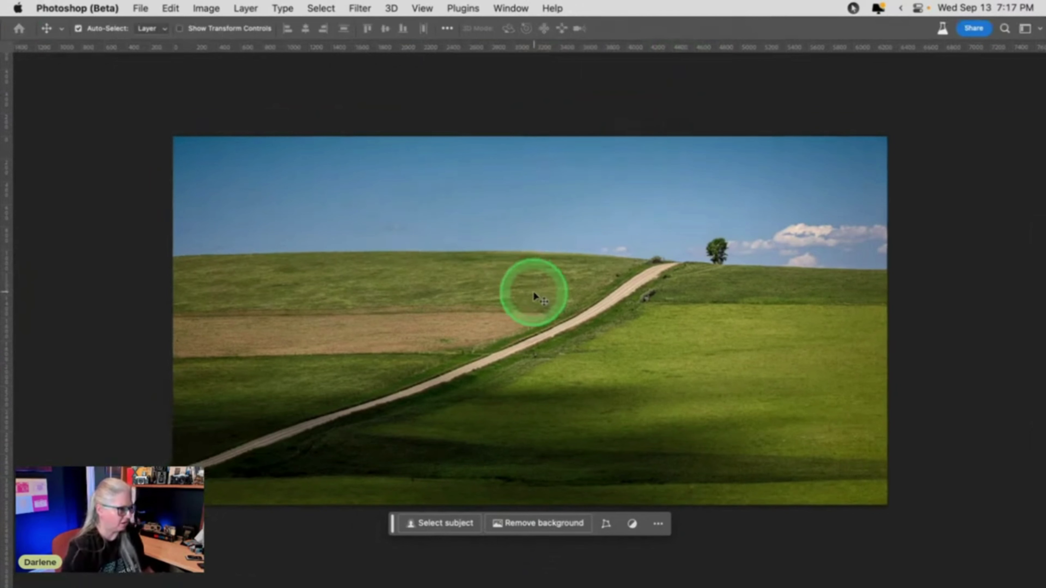
pyautogui.moveTo(393, 523); pyautogui.dragTo(246, 541)
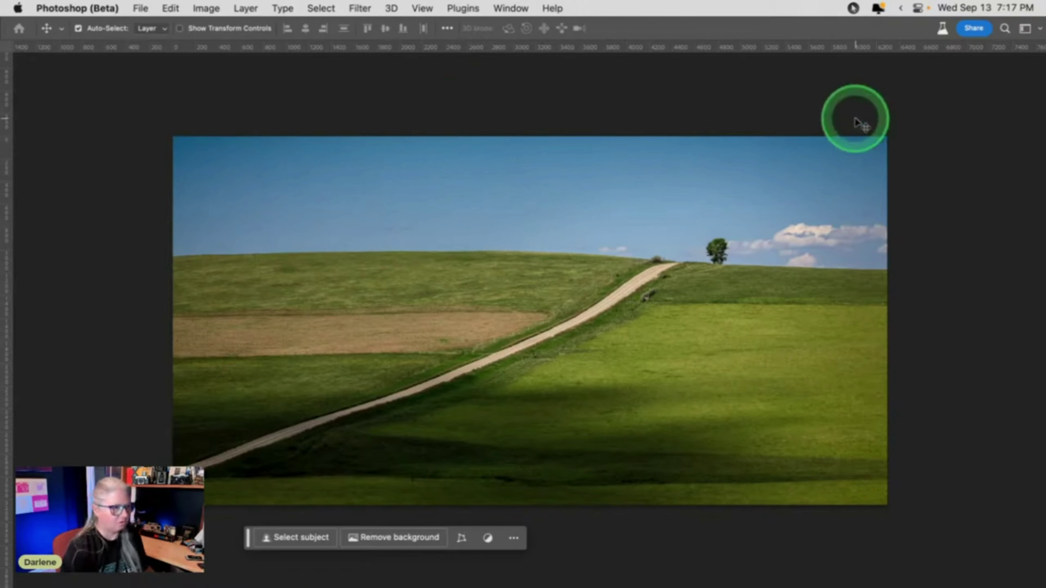
pyautogui.press('Tab')
pyautogui.press('Tab')
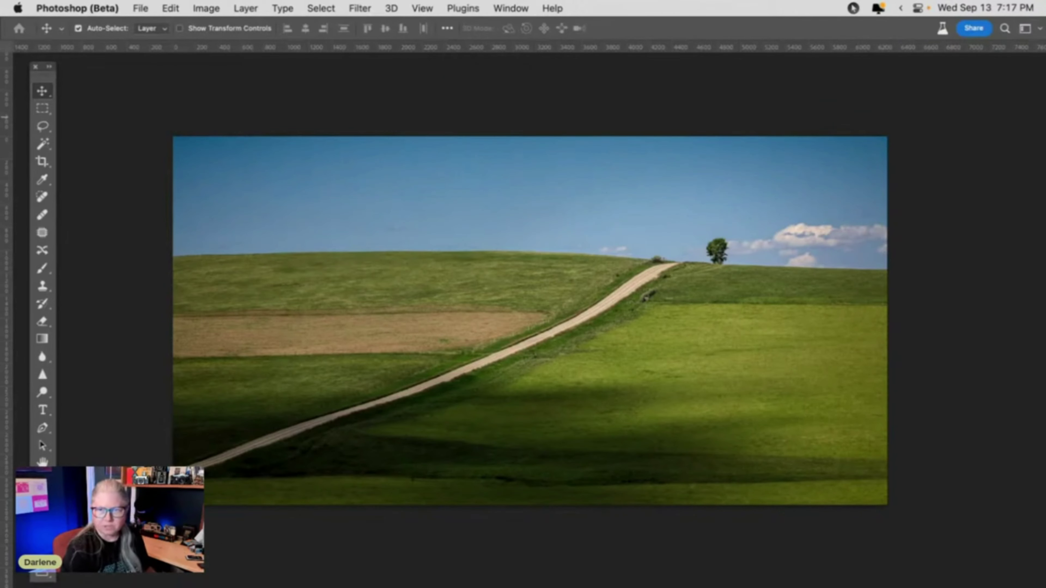
pyautogui.moveTo(908, 51)
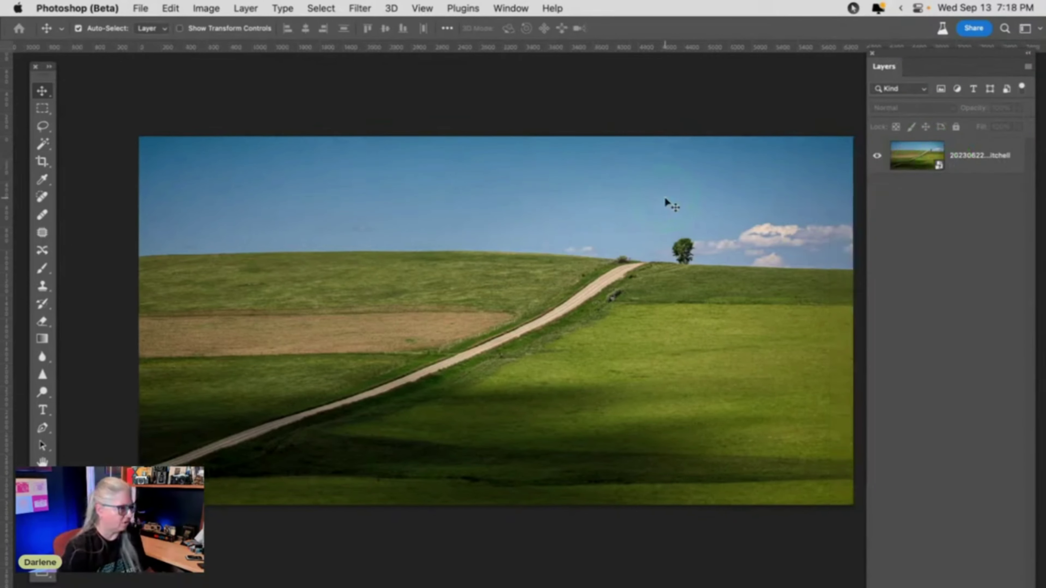
pyautogui.scroll(-2, 664, 196)
pyautogui.click(655, 188)
pyautogui.click(389, 259)
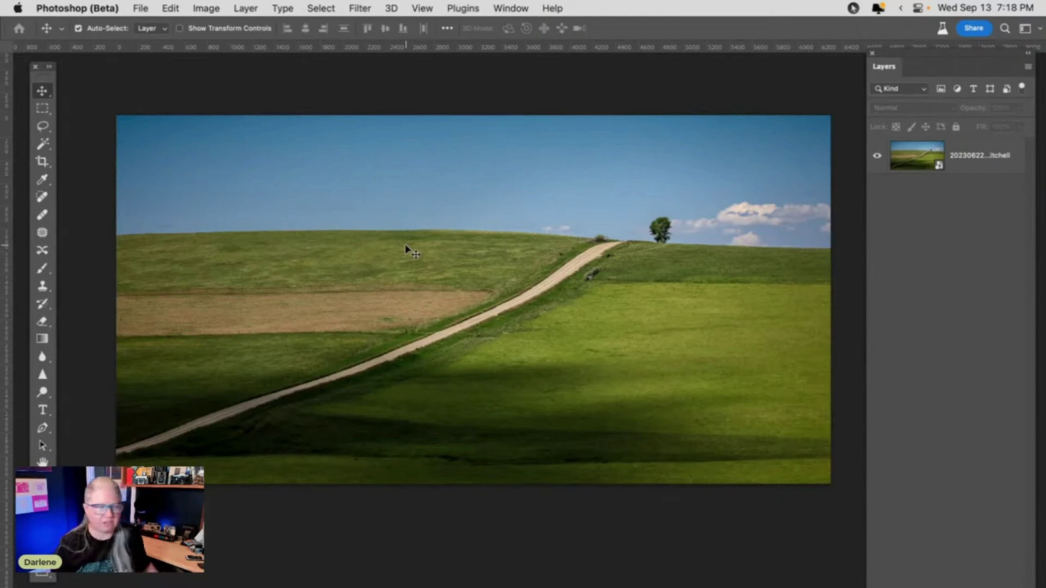
# Select the smart object layer and run Filter > Skylum Software > Luminar Neo on it
pyautogui.click(369, 8)
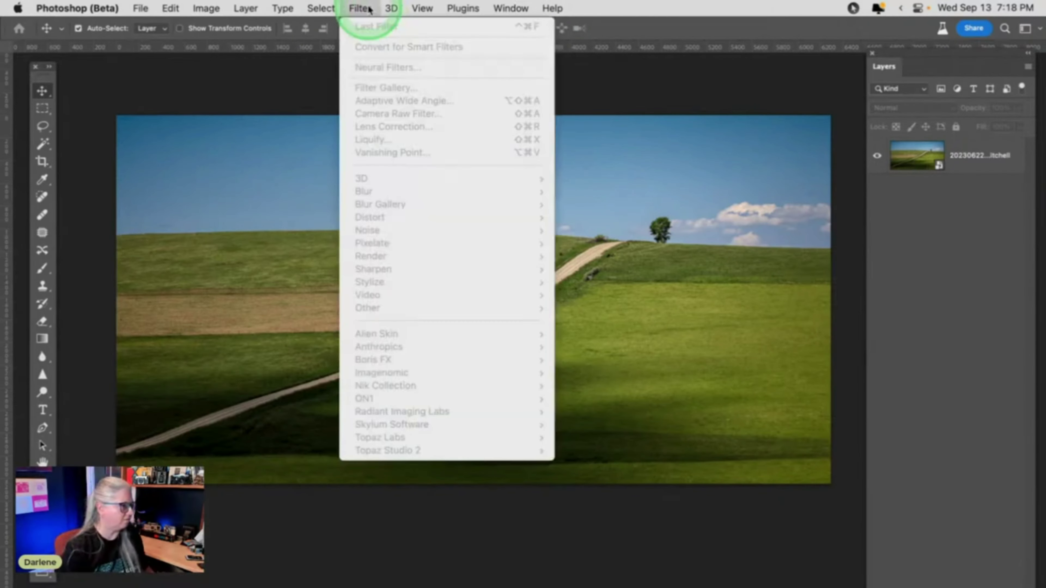
pyautogui.click(908, 152)
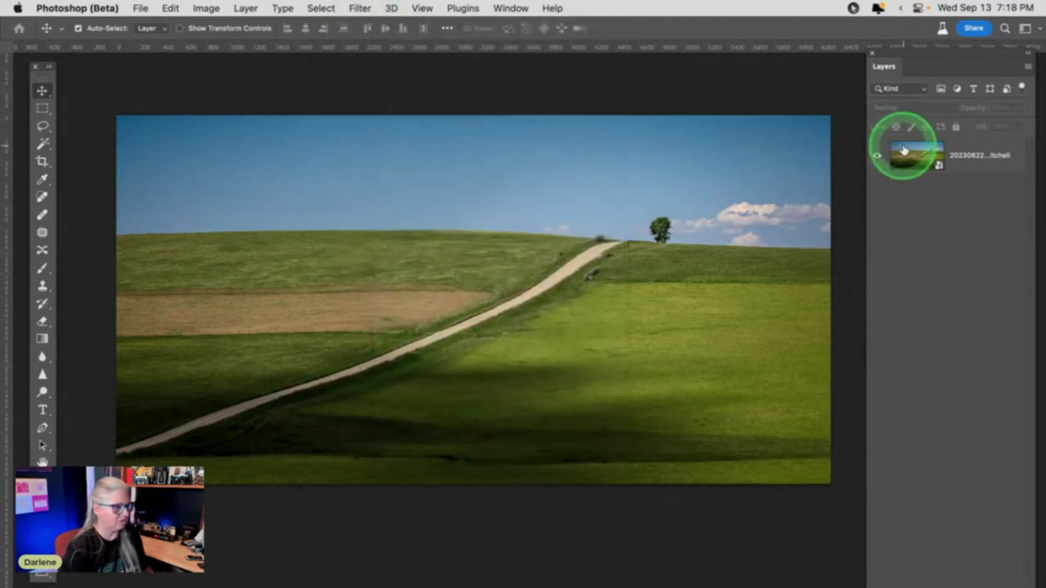
pyautogui.click(363, 7)
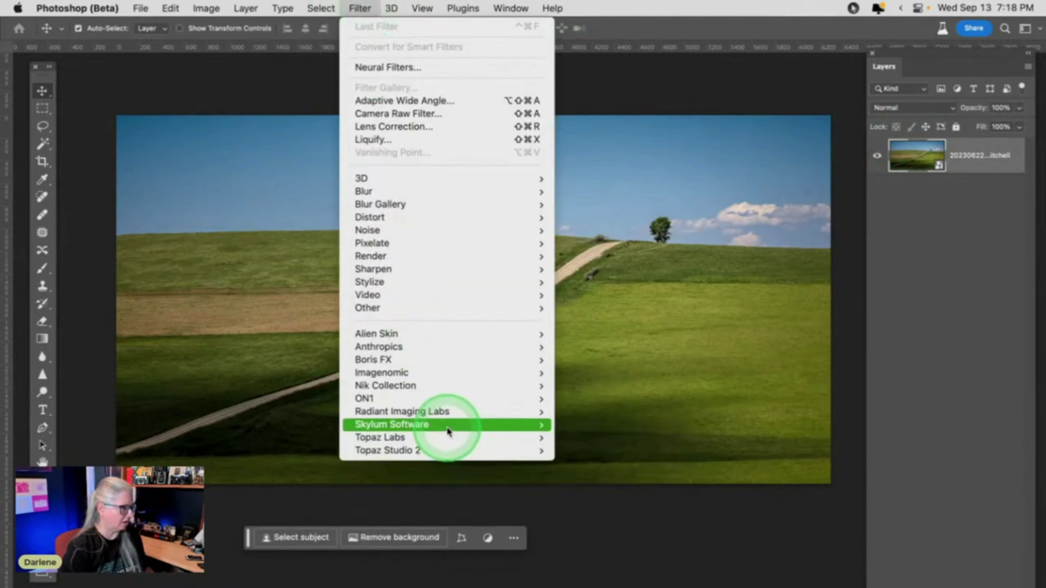
pyautogui.moveTo(444, 426)
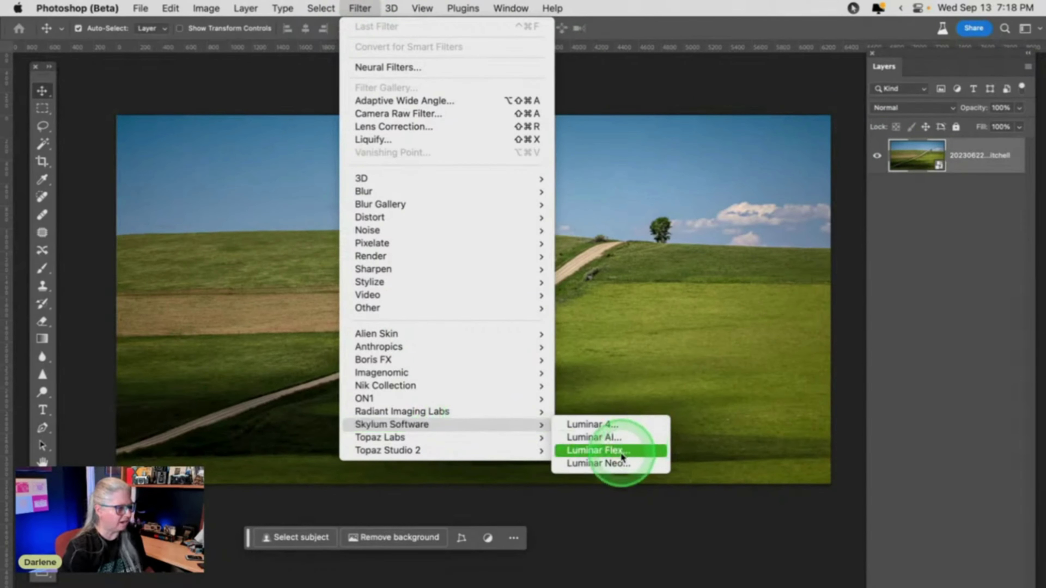
pyautogui.click(615, 465)
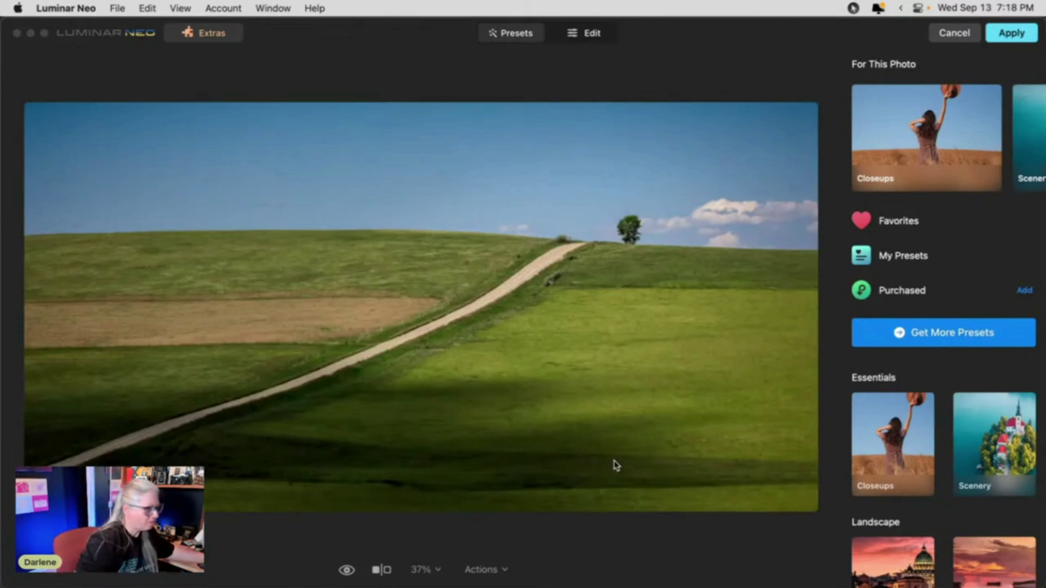
# Open Luminar Neo's Sky replacement tool and its replacement sky picker
pyautogui.click(595, 36)
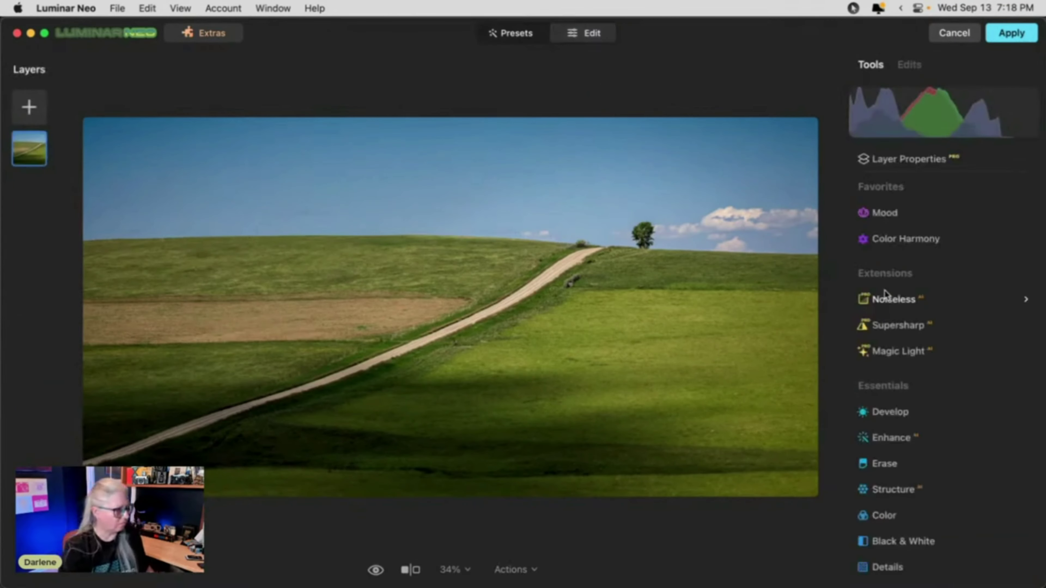
pyautogui.scroll(-5, 884, 290)
pyautogui.scroll(-3, 885, 297)
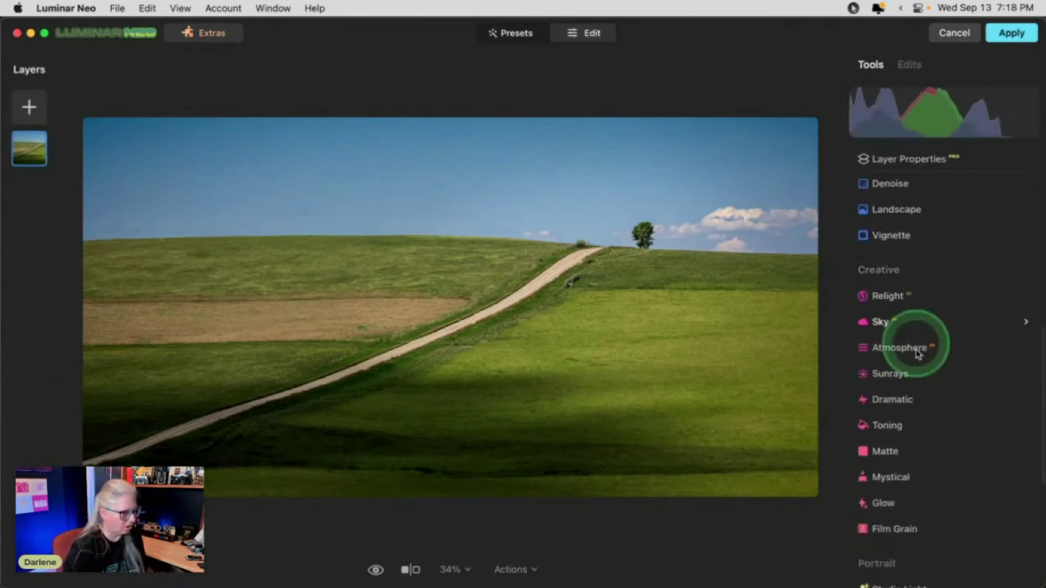
pyautogui.click(913, 321)
pyautogui.click(912, 318)
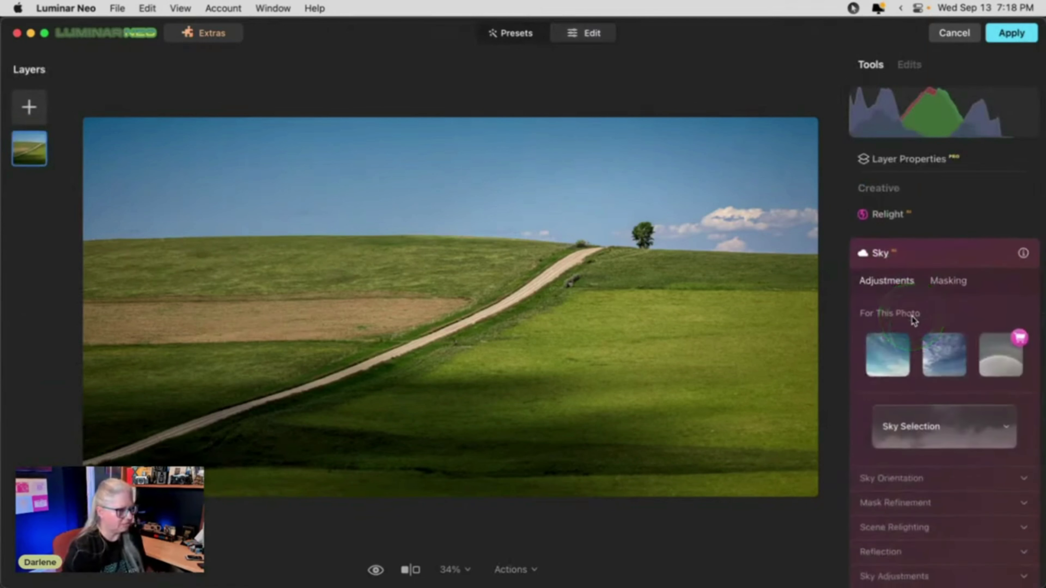
pyautogui.click(916, 353)
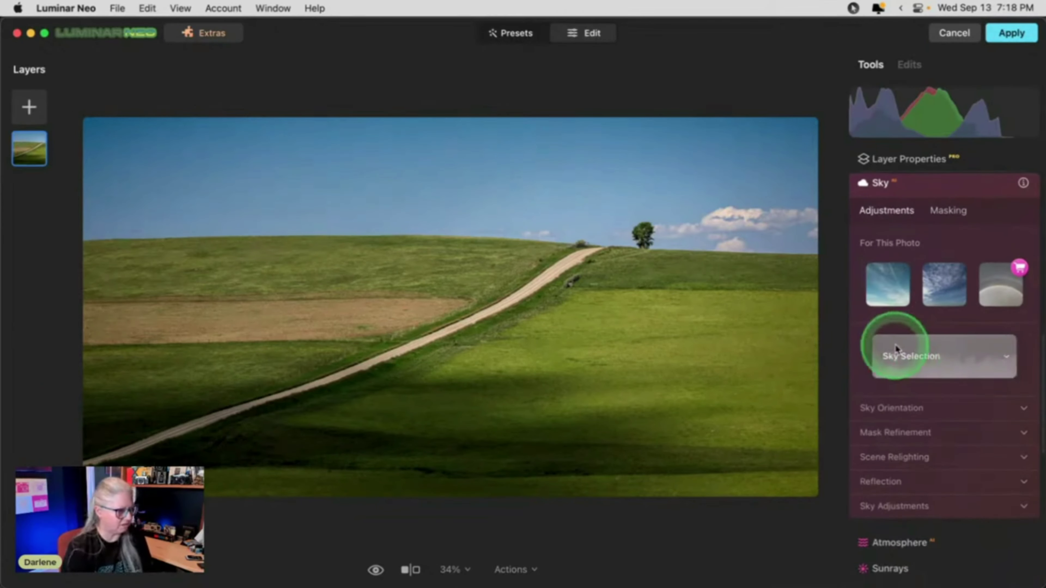
pyautogui.click(884, 355)
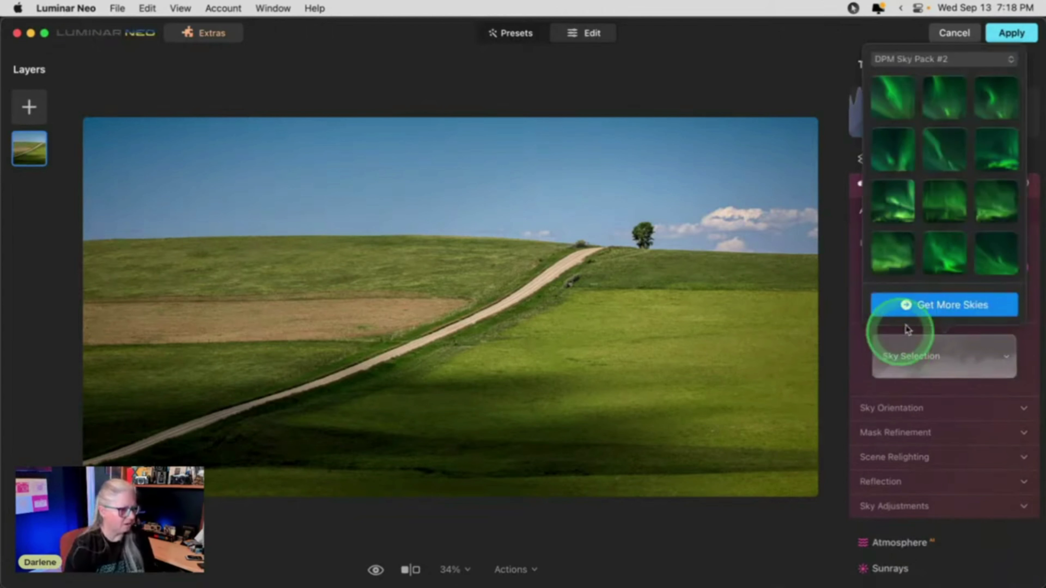
# Browse the sky packs, previewing DPM Sky Pack #1 and DPM Sky Pack #2
pyautogui.click(913, 59)
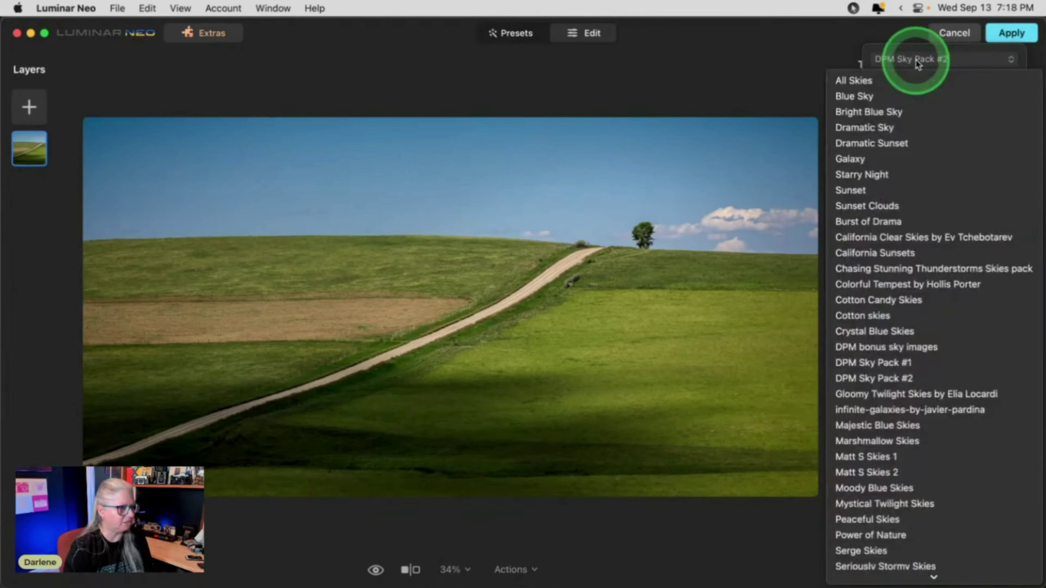
pyautogui.scroll(-2, 870, 473)
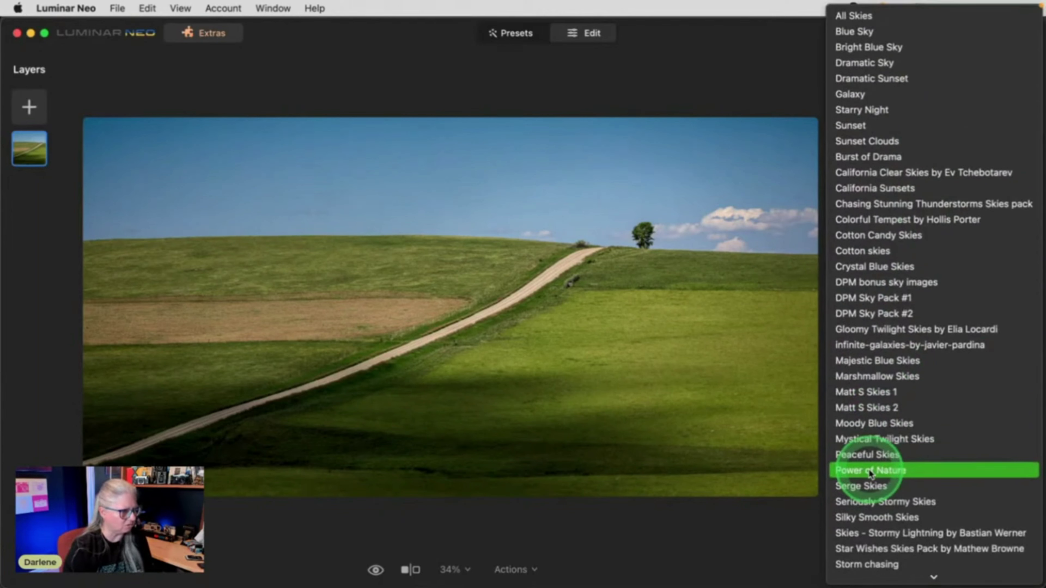
pyautogui.scroll(-3, 870, 473)
pyautogui.scroll(3, 870, 473)
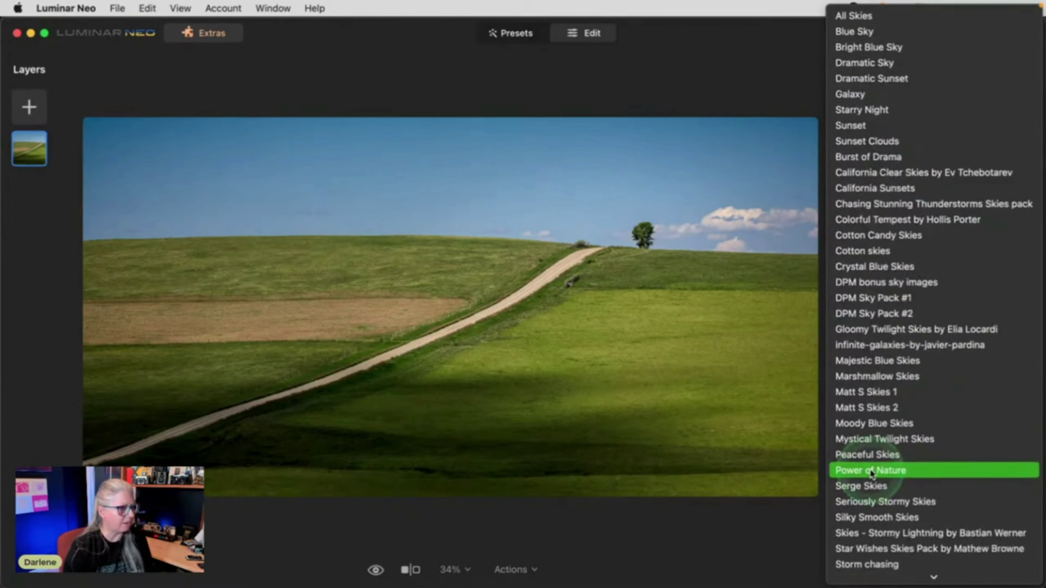
pyautogui.click(888, 300)
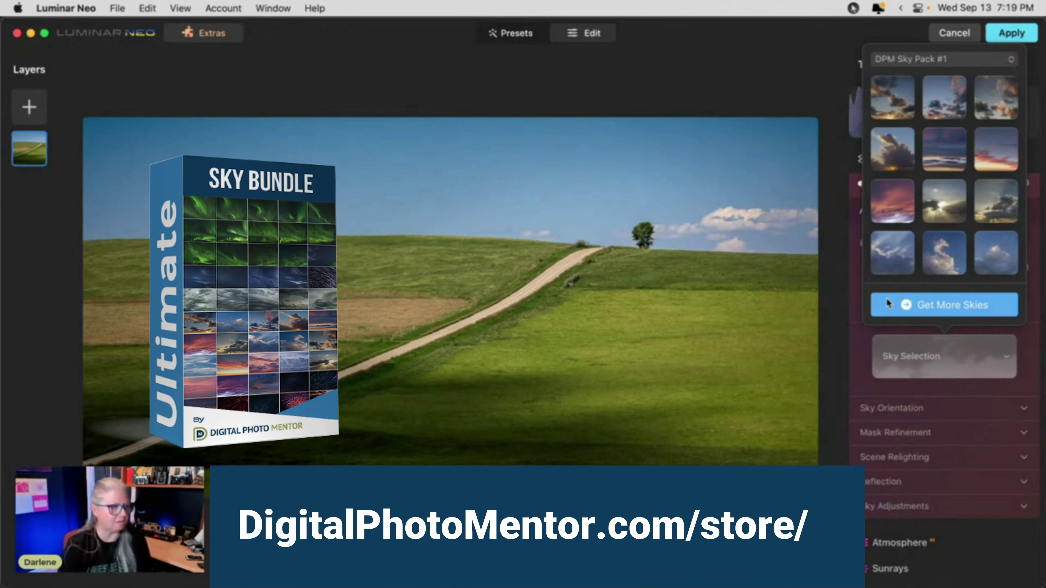
pyautogui.click(999, 210)
pyautogui.scroll(-5, 980, 201)
pyautogui.scroll(5, 980, 201)
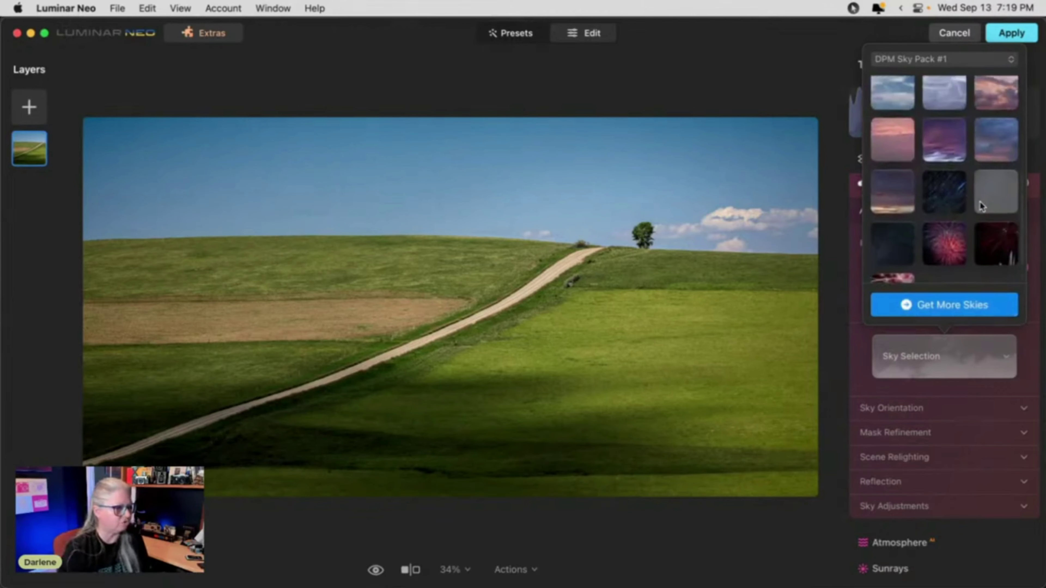
pyautogui.click(920, 58)
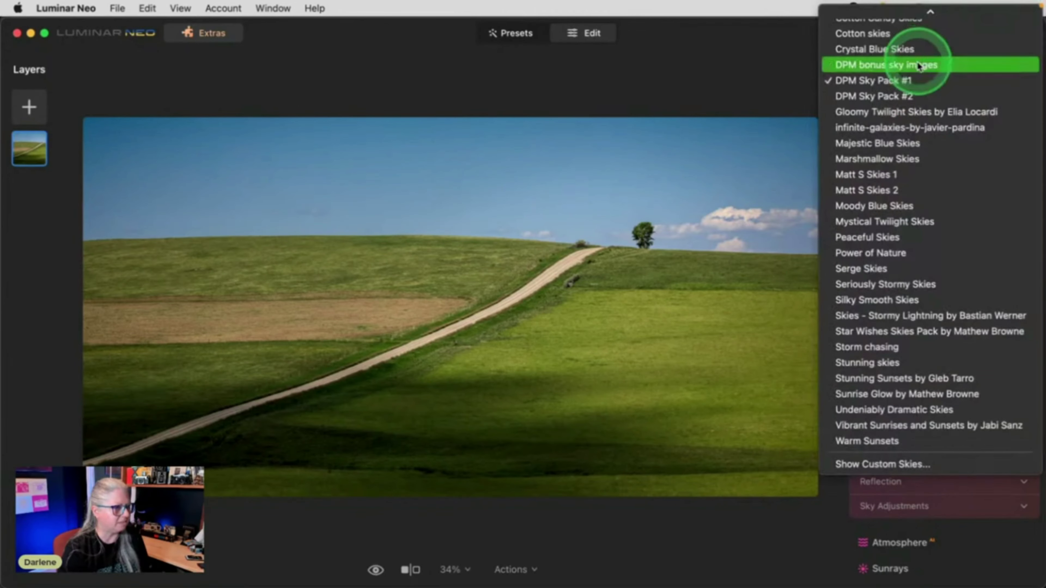
pyautogui.click(923, 94)
pyautogui.scroll(-3, 936, 169)
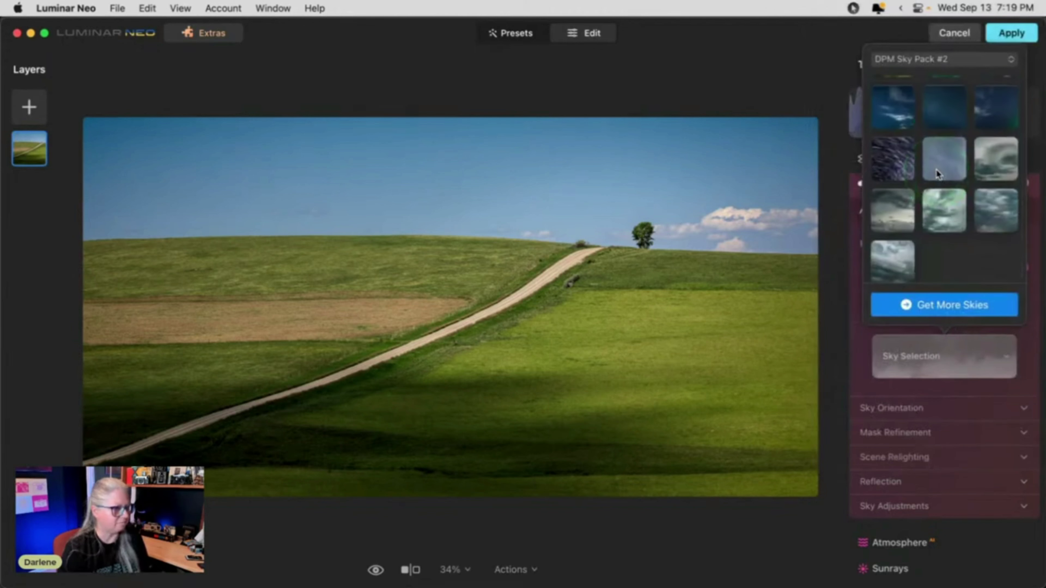
pyautogui.scroll(3, 937, 170)
# Switch back to DPM Sky Pack #1 and choose the sunset sky in row 2, column 3
pyautogui.click(909, 59)
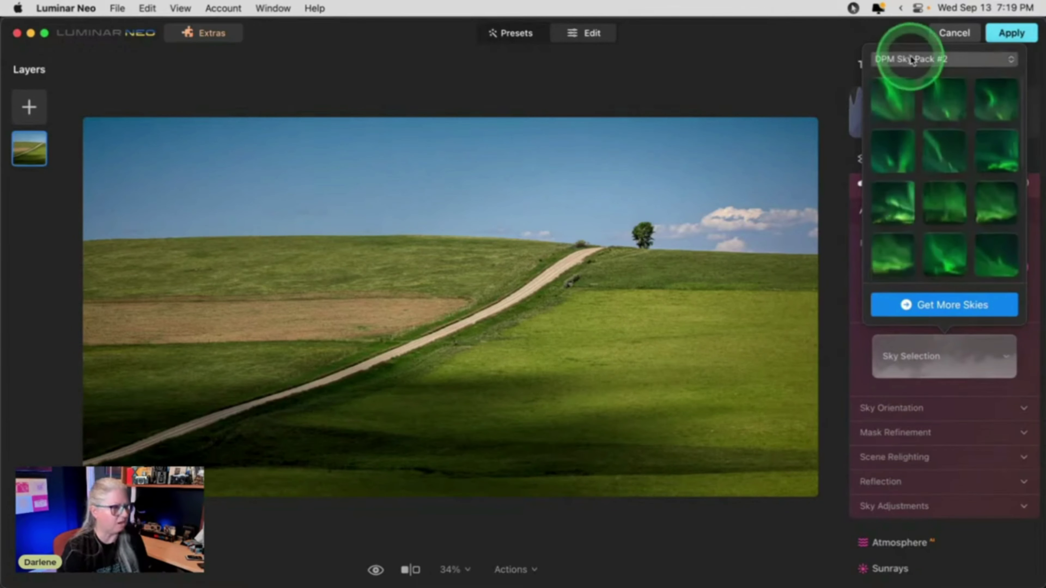
pyautogui.click(909, 66)
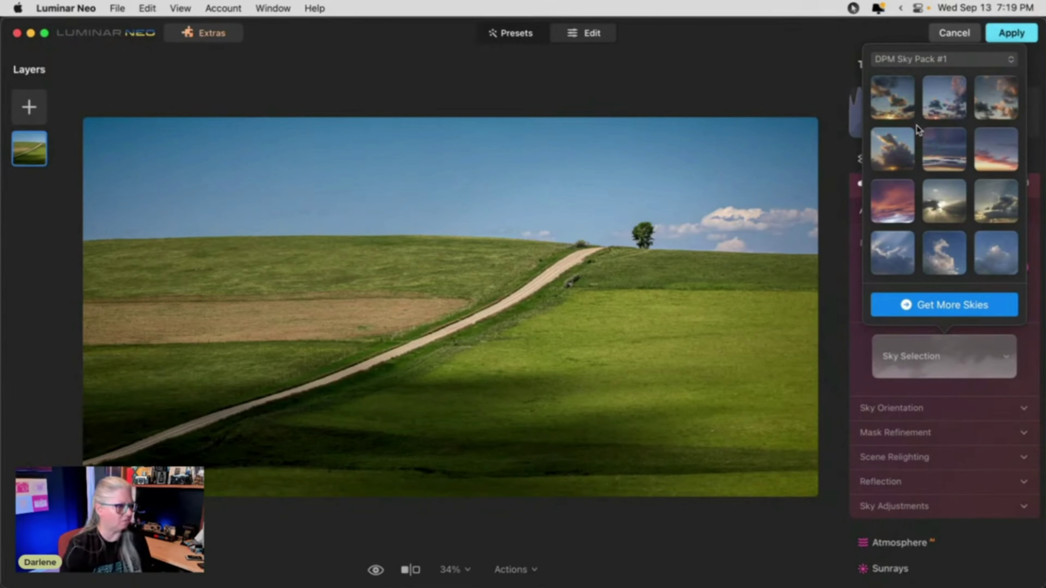
pyautogui.click(917, 148)
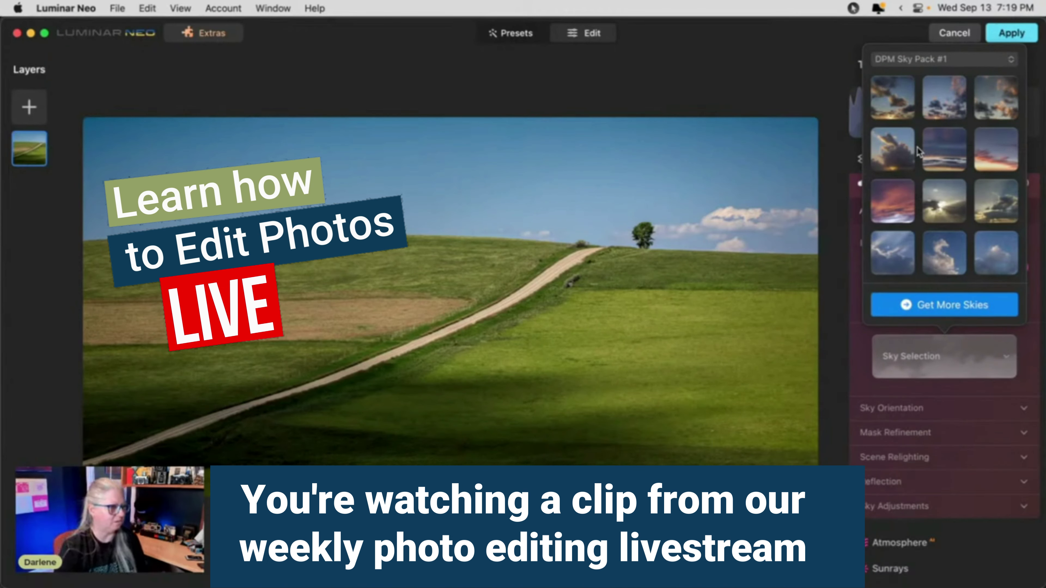
pyautogui.click(993, 153)
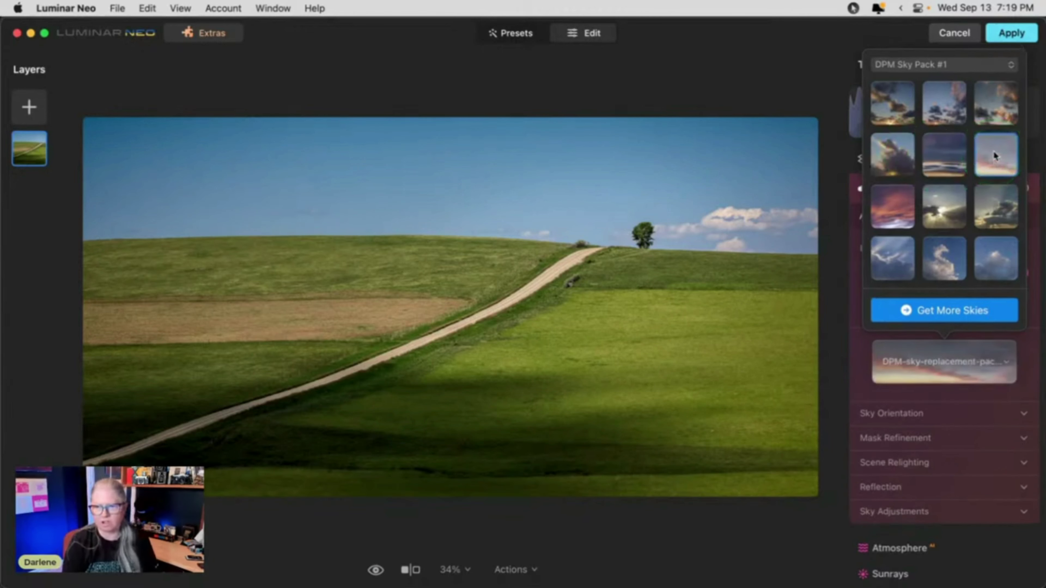
# Close the sky picker and render the DPM sunset sky's pink clouds behind the lone tree
pyautogui.moveTo(994, 151); pyautogui.dragTo(854, 212)
pyautogui.click(854, 212)
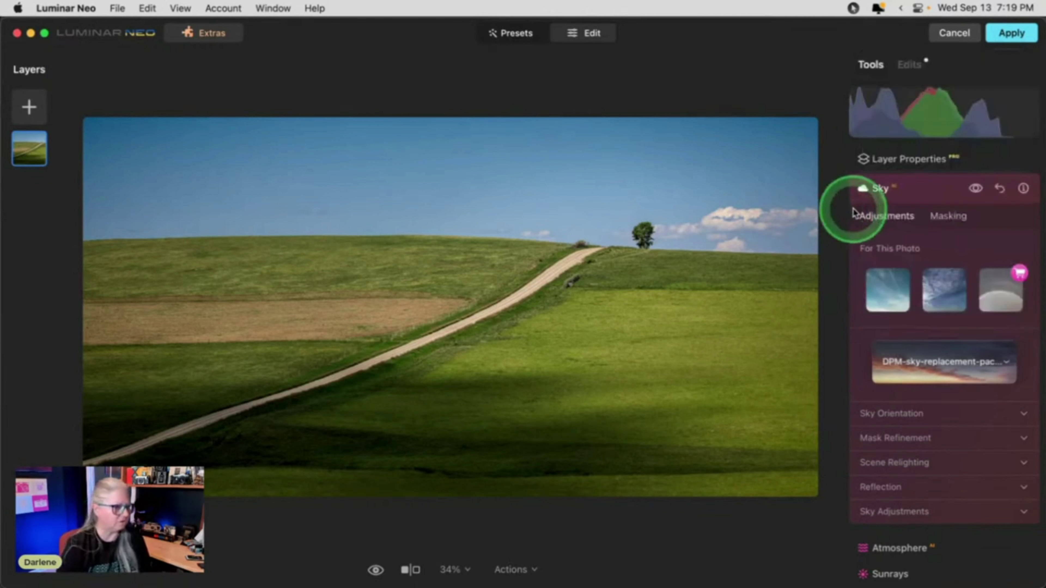
pyautogui.click(924, 380)
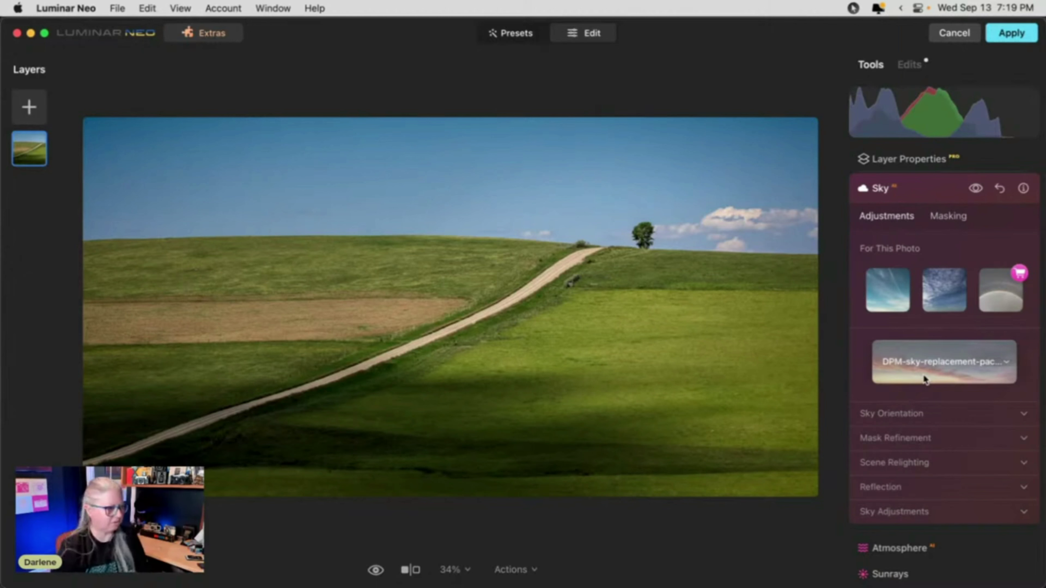
pyautogui.click(946, 357)
pyautogui.scroll(-2, 946, 357)
pyautogui.click(166, 447)
pyautogui.moveTo(165, 446)
pyautogui.mouseDown()
pyautogui.moveTo(104, 400)
pyautogui.moveTo(775, 417)
pyautogui.moveTo(233, 430)
pyautogui.moveTo(410, 414)
pyautogui.moveTo(583, 417)
pyautogui.moveTo(535, 413)
pyautogui.mouseUp()
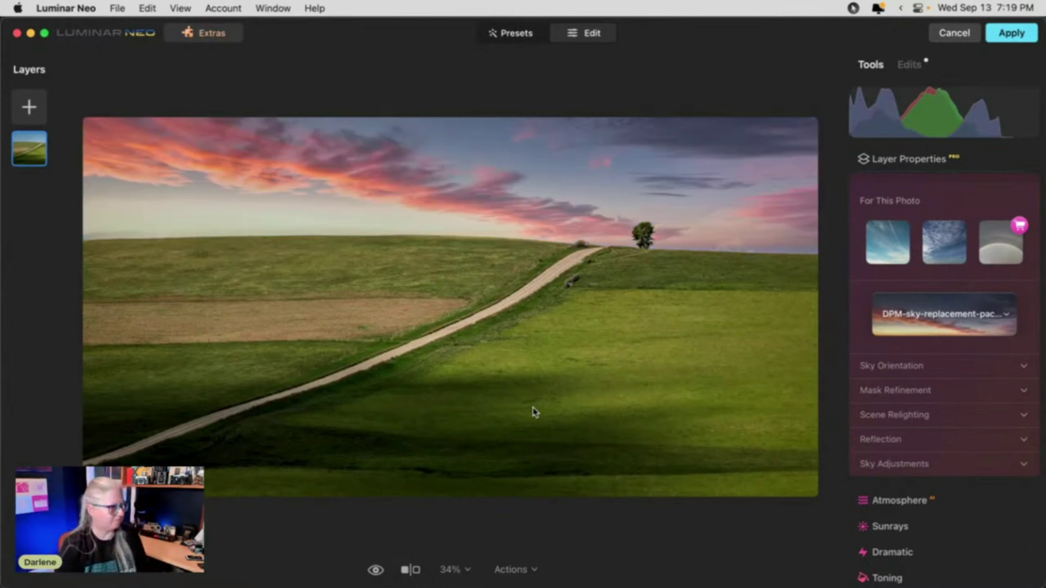
pyautogui.moveTo(491, 412); pyautogui.dragTo(489, 412)
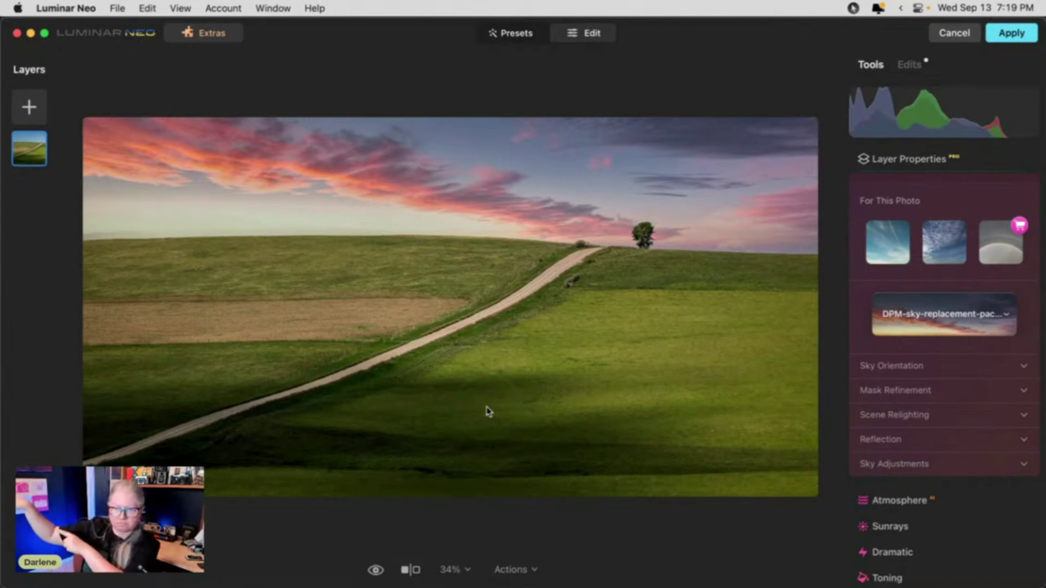
pyautogui.click(516, 418)
# Flip the sunset sky horizontally and set mask refinement to Global 80 and Fix Details 65
pyautogui.click(887, 367)
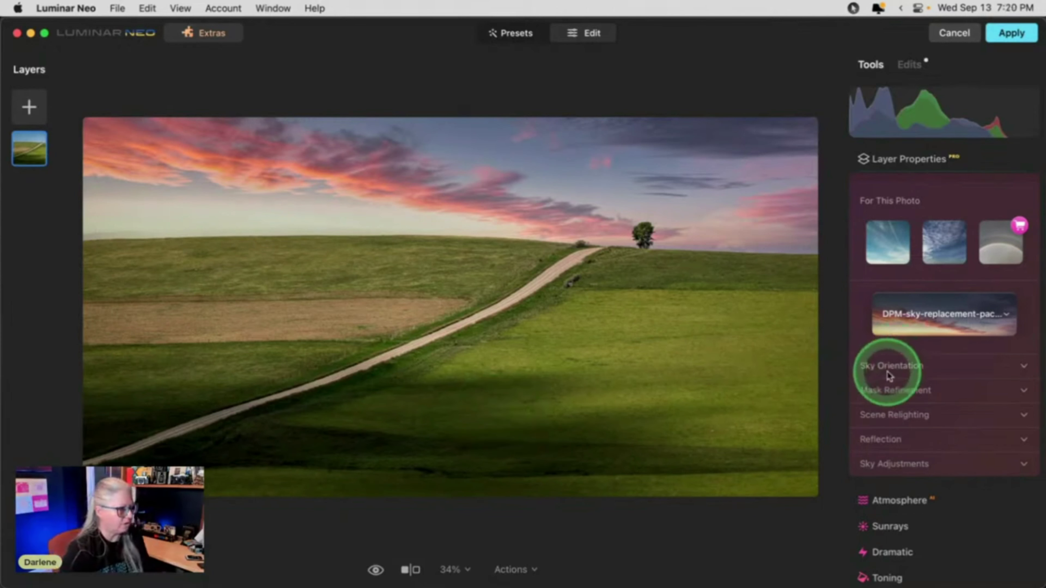
pyautogui.click(874, 487)
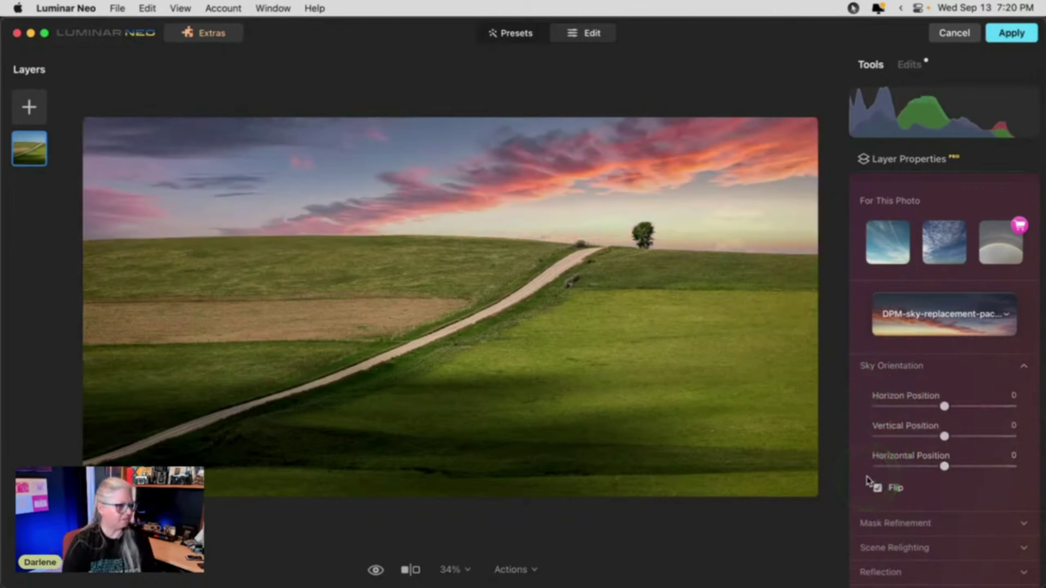
pyautogui.click(898, 524)
pyautogui.moveTo(914, 514); pyautogui.dragTo(984, 514)
pyautogui.click(959, 574)
pyautogui.scroll(-2, 960, 564)
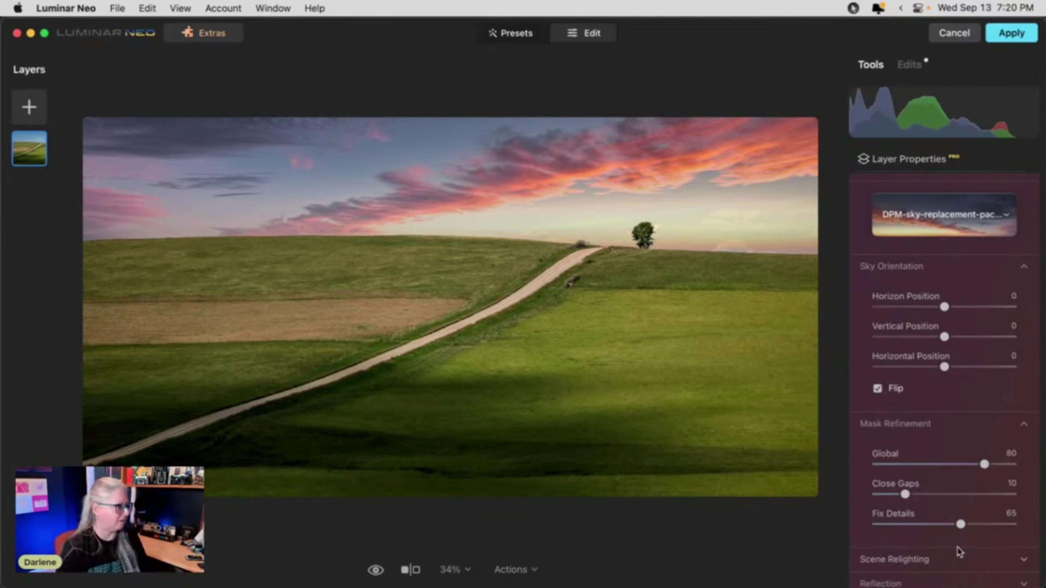
pyautogui.click(951, 420)
pyautogui.scroll(3, 951, 420)
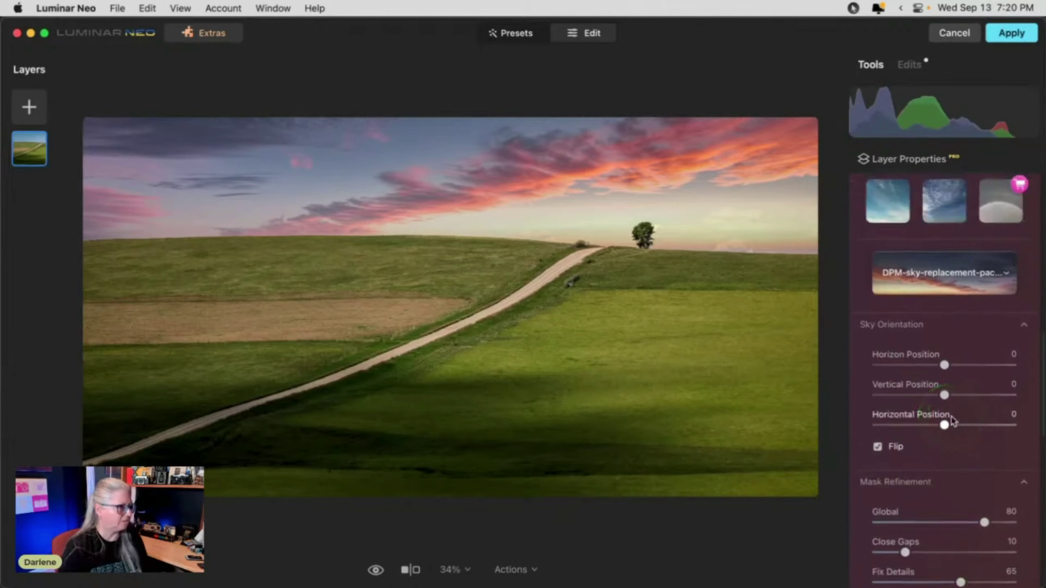
pyautogui.click(949, 420)
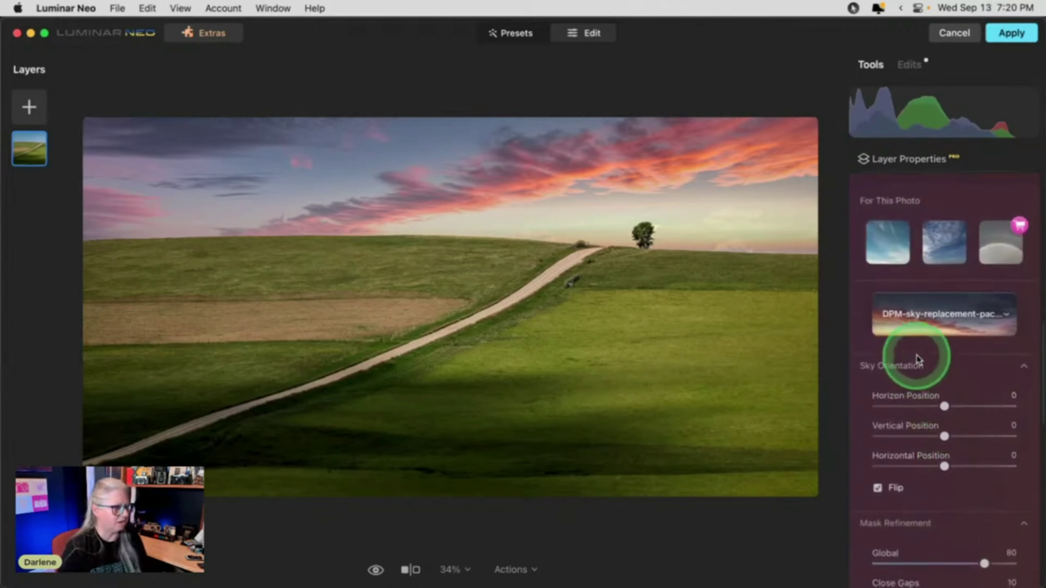
pyautogui.click(918, 328)
# Replace the sky with the dramatic sunbeam sky from the sky picker
pyautogui.click(926, 315)
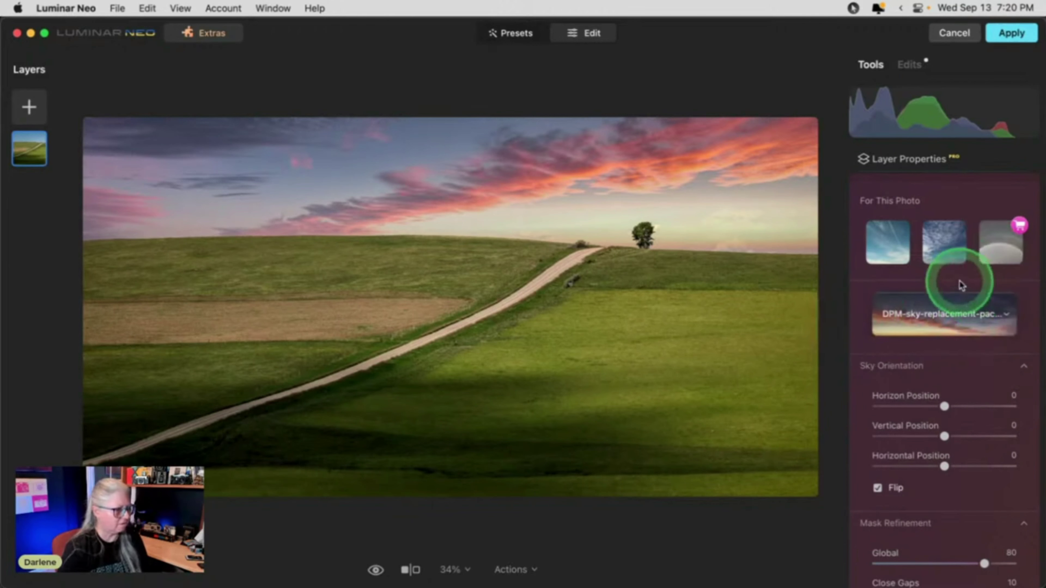
pyautogui.click(941, 315)
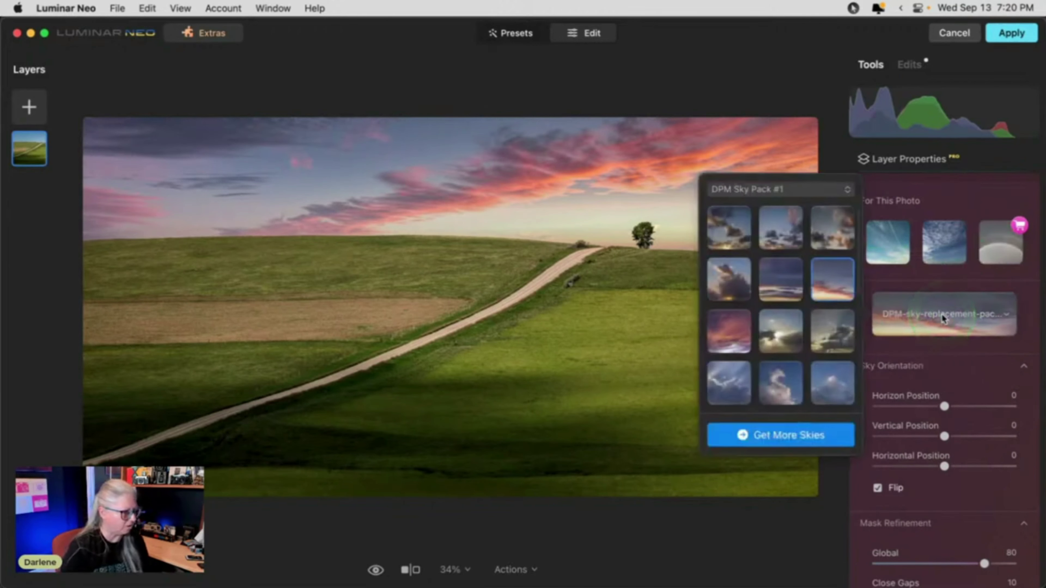
pyautogui.click(780, 332)
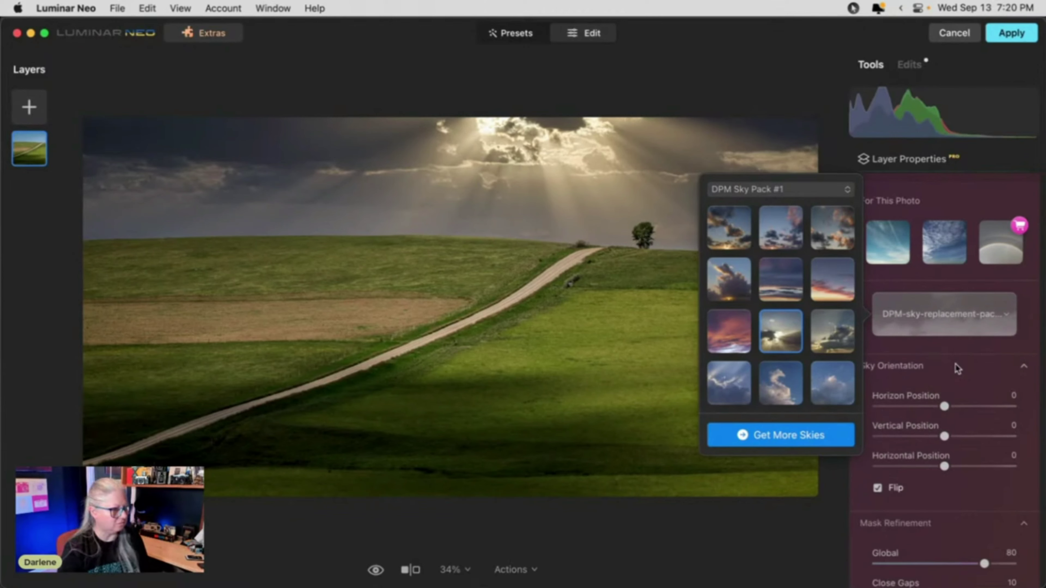
pyautogui.click(956, 366)
# Set the new sky's Atmospheric Haze to 37 in Sky Adjustments
pyautogui.scroll(-5, 956, 366)
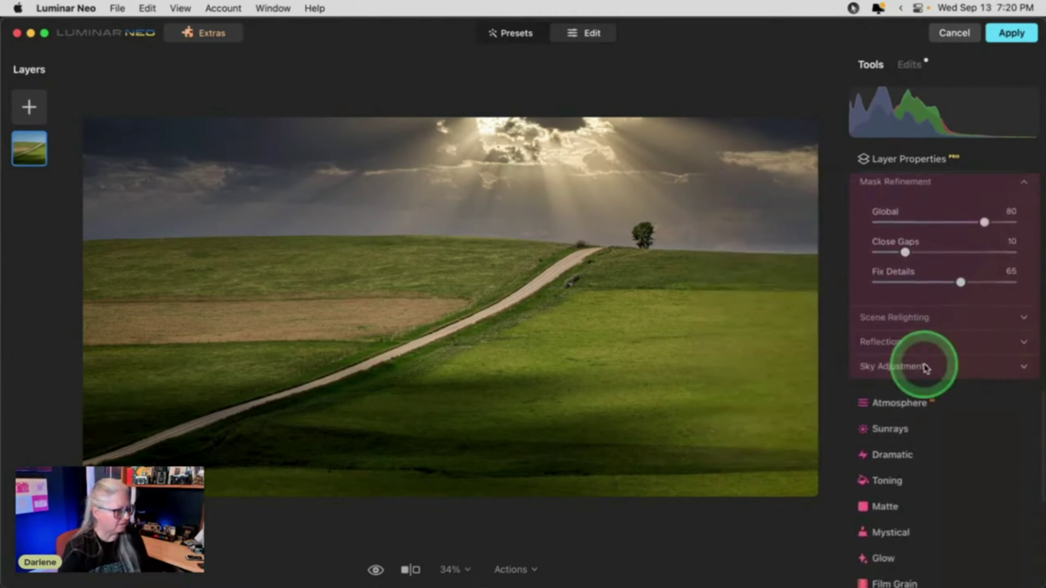
pyautogui.click(956, 369)
pyautogui.scroll(1, 918, 432)
pyautogui.click(925, 508)
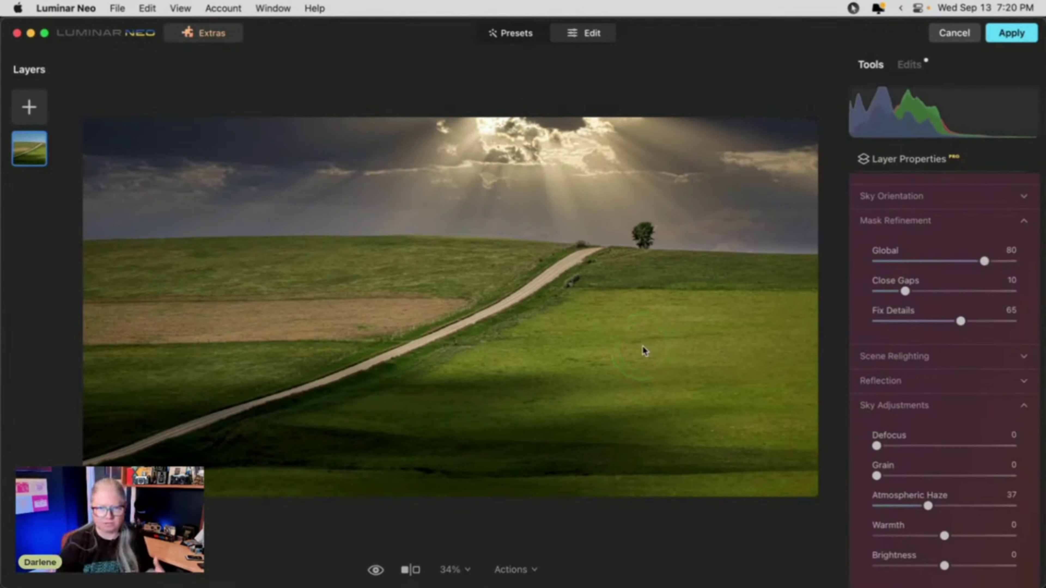
pyautogui.scroll(3, 933, 355)
pyautogui.scroll(5, 935, 357)
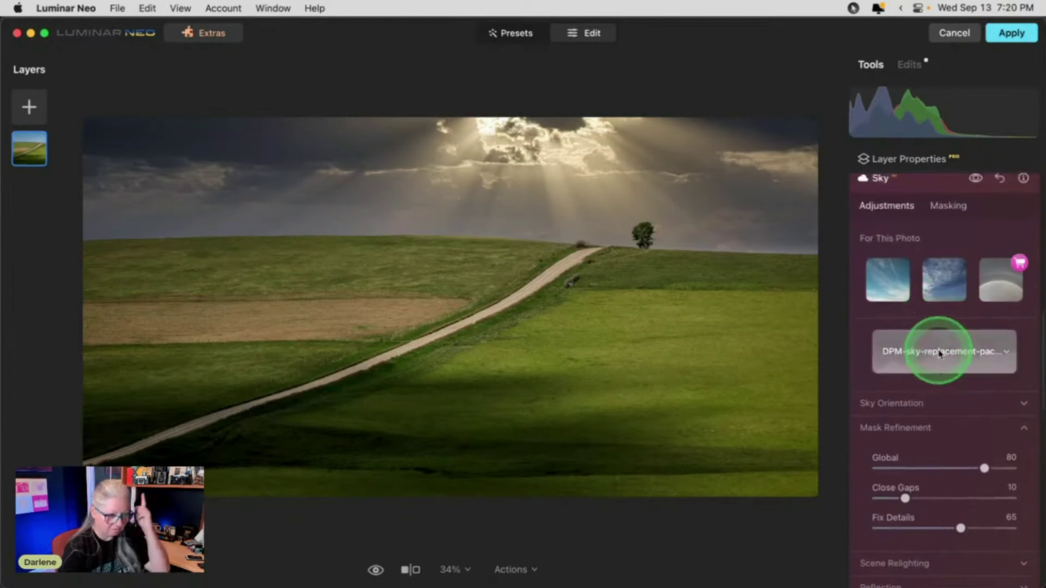
# In the Blue Sky category, try Blue Sky 4 and Bright Blue Sky 1, then apply Blue Sky 7
pyautogui.click(939, 353)
pyautogui.click(923, 201)
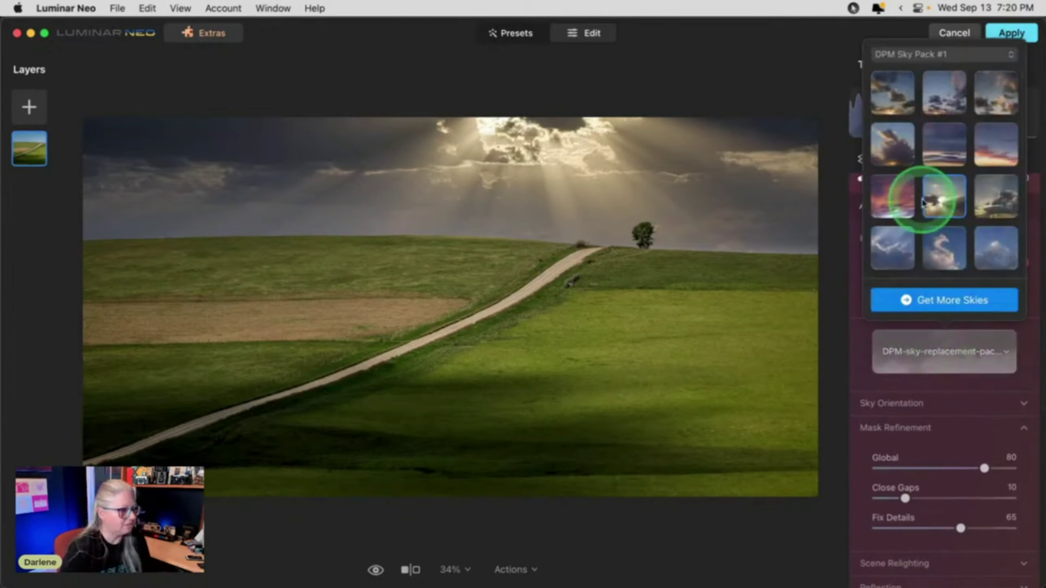
pyautogui.scroll(-4, 923, 201)
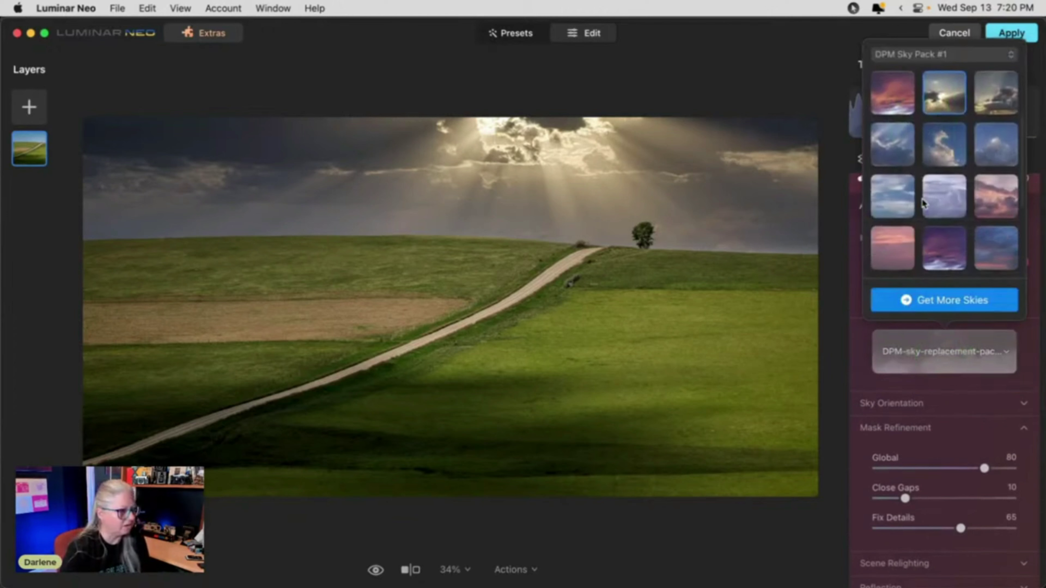
pyautogui.scroll(4, 923, 201)
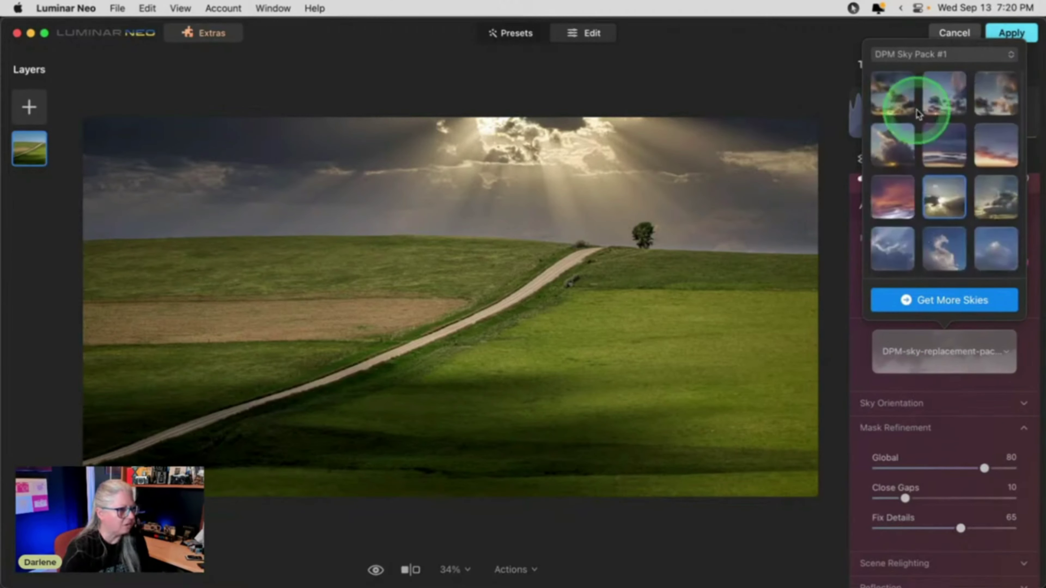
pyautogui.click(889, 53)
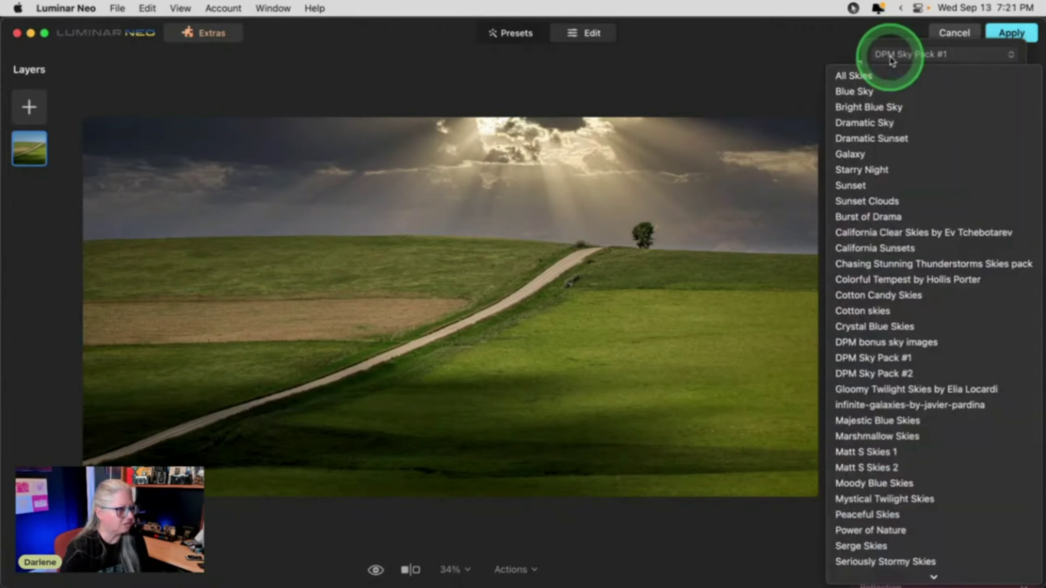
pyautogui.click(889, 92)
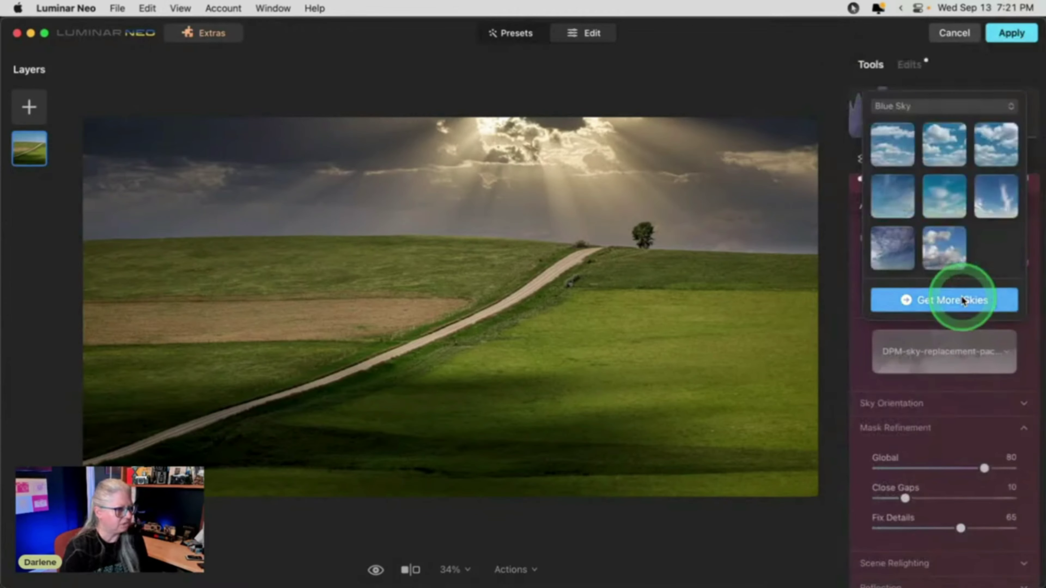
pyautogui.click(891, 197)
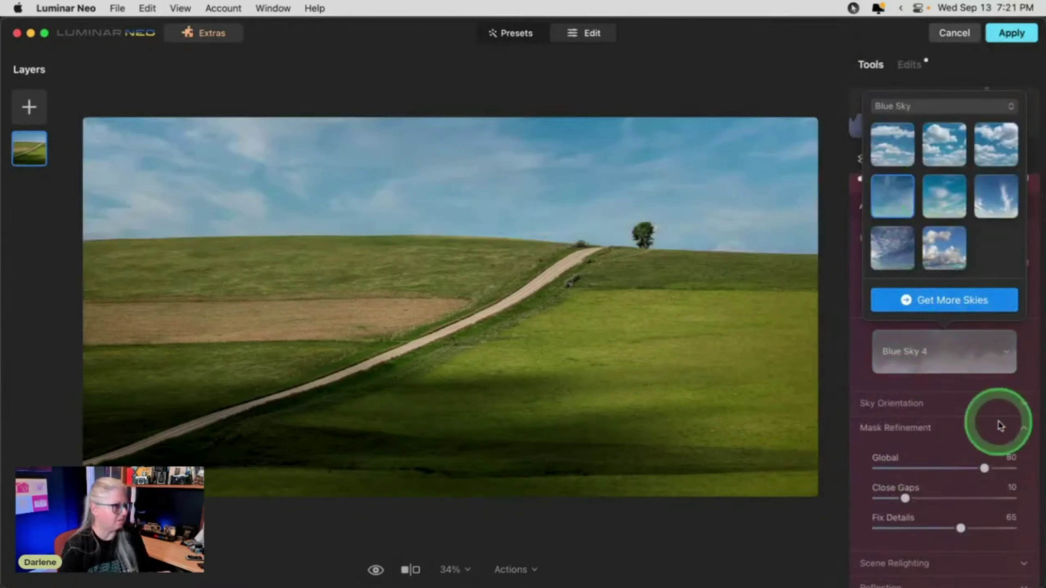
pyautogui.click(872, 369)
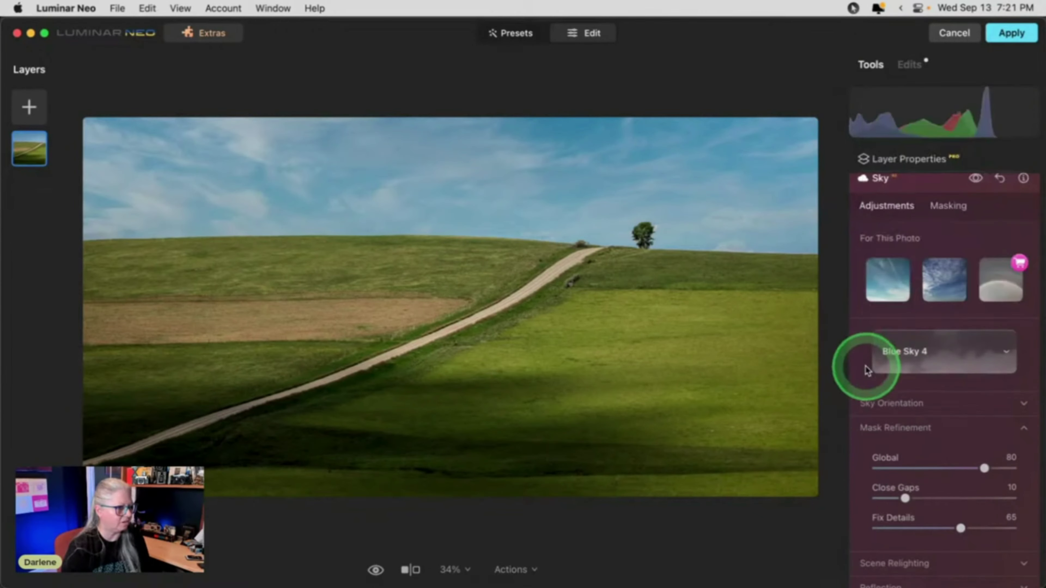
pyautogui.click(890, 293)
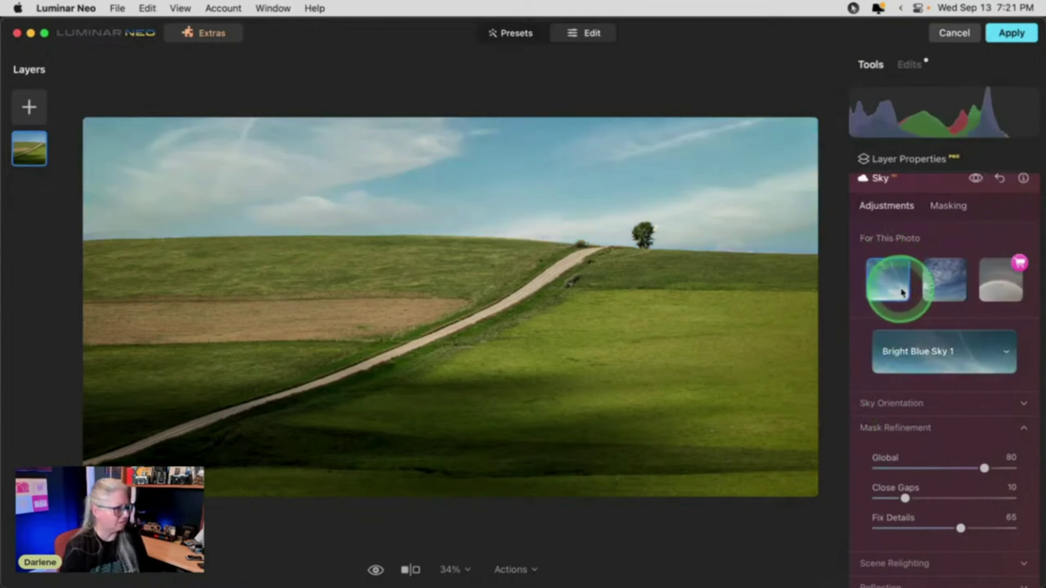
pyautogui.click(944, 284)
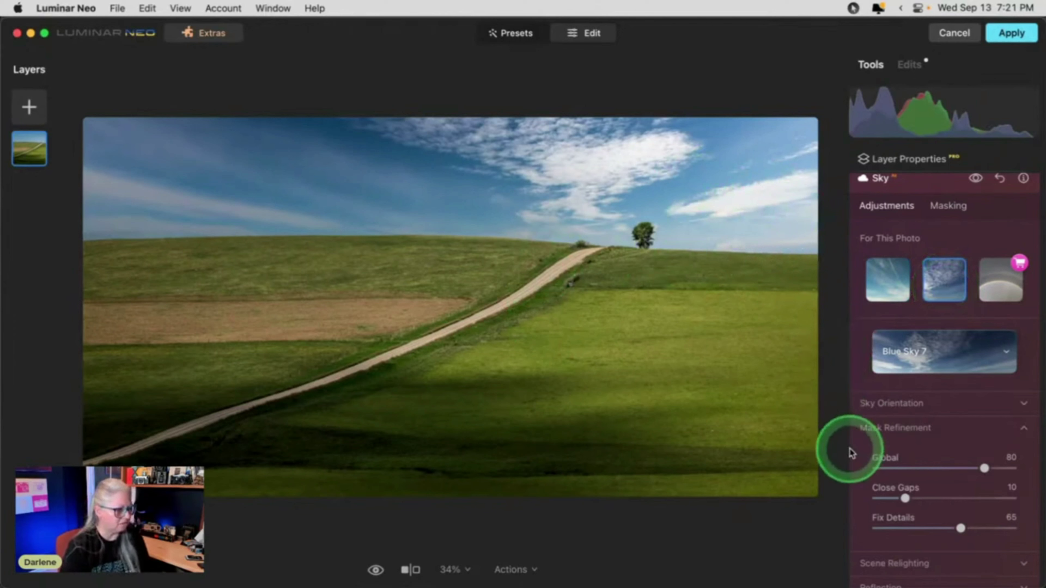
# Lower the sky's Atmospheric Haze slightly and set Horizon -3, Vertical -1, Horizontal 22
pyautogui.click(869, 403)
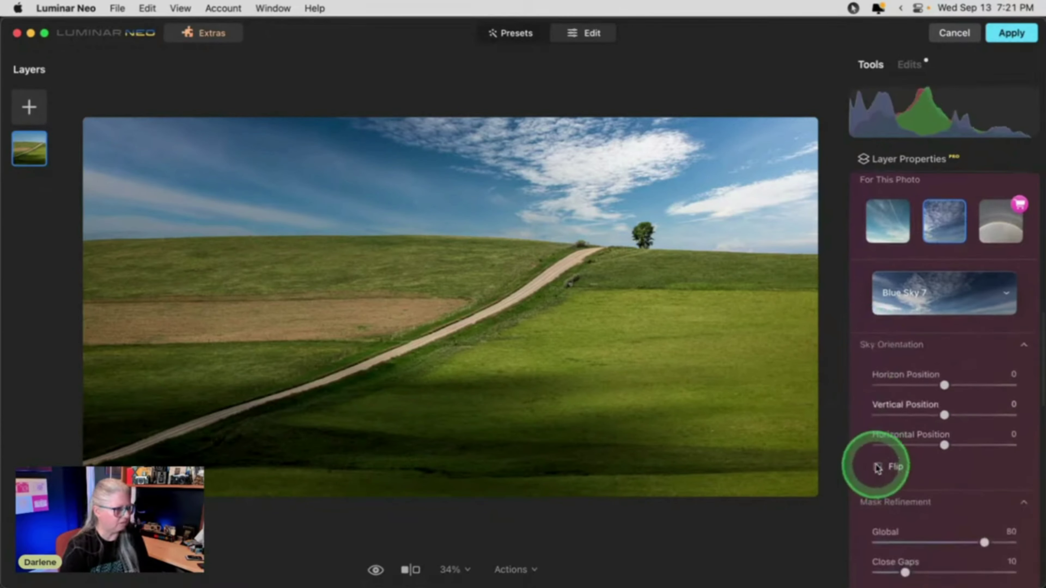
pyautogui.click(878, 468)
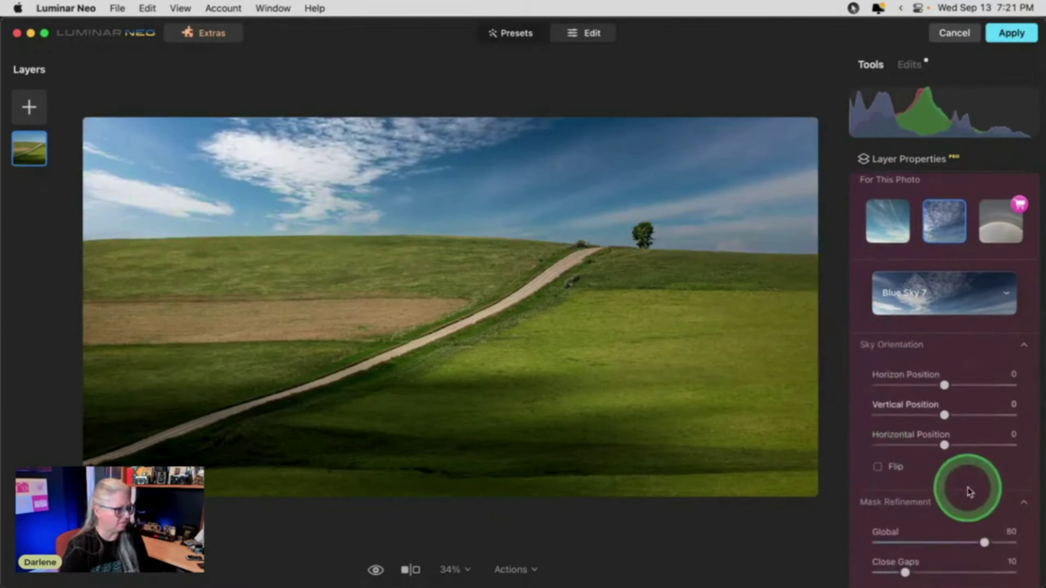
pyautogui.scroll(-8, 927, 458)
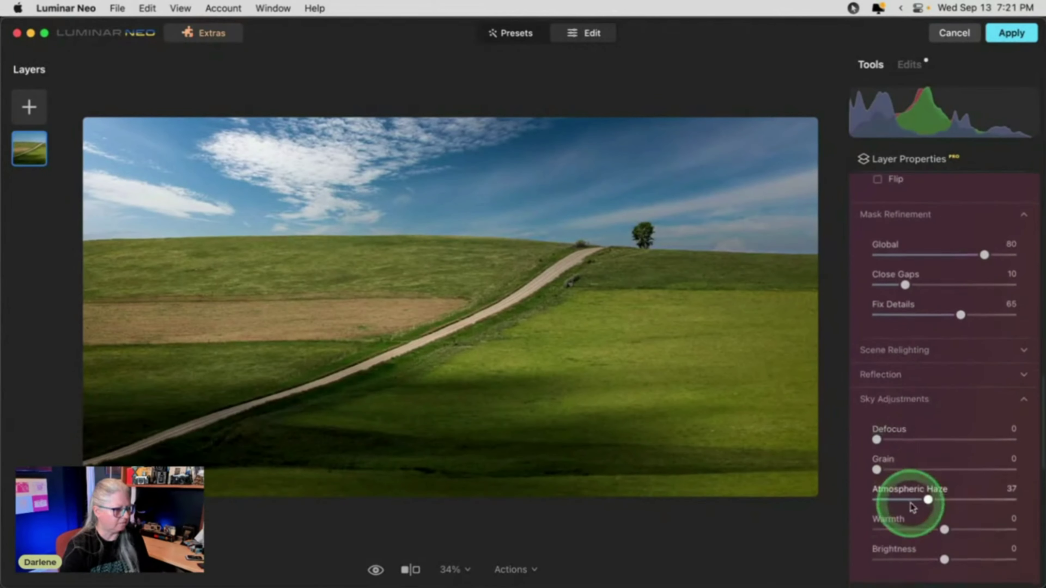
pyautogui.click(923, 500)
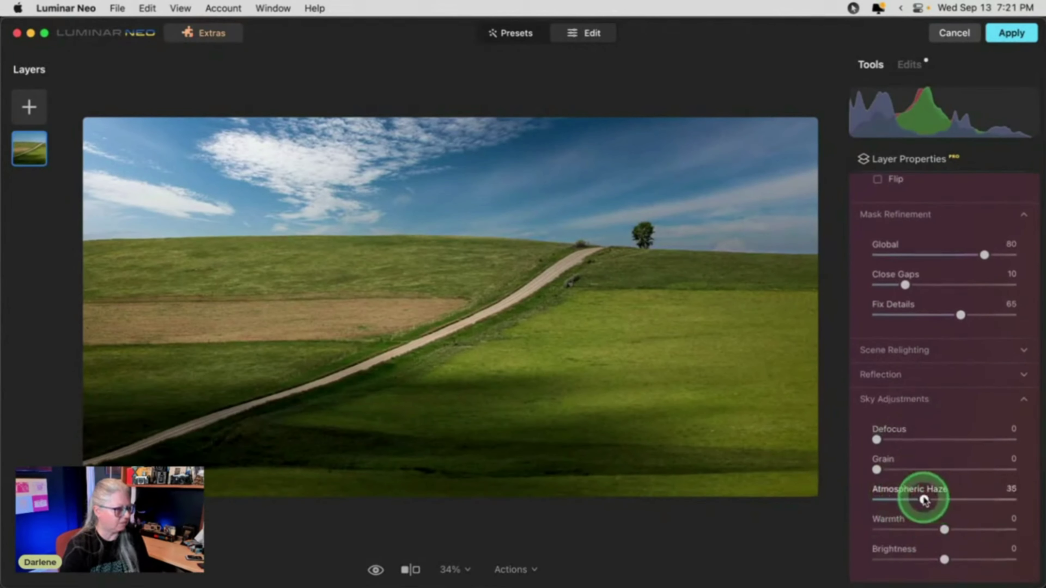
pyautogui.scroll(5, 940, 320)
pyautogui.moveTo(941, 285); pyautogui.dragTo(976, 285)
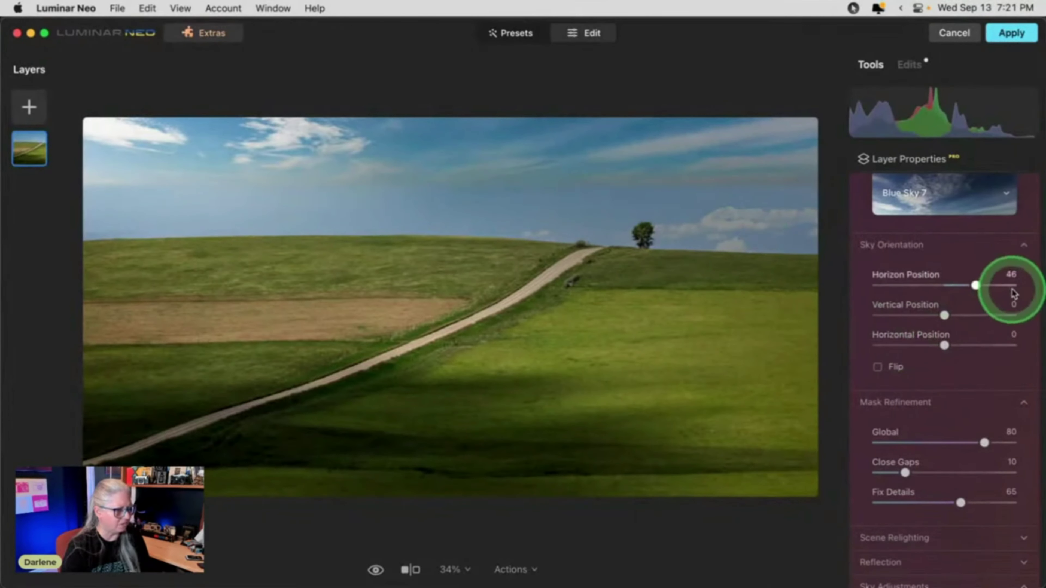
pyautogui.moveTo(977, 286); pyautogui.dragTo(960, 346)
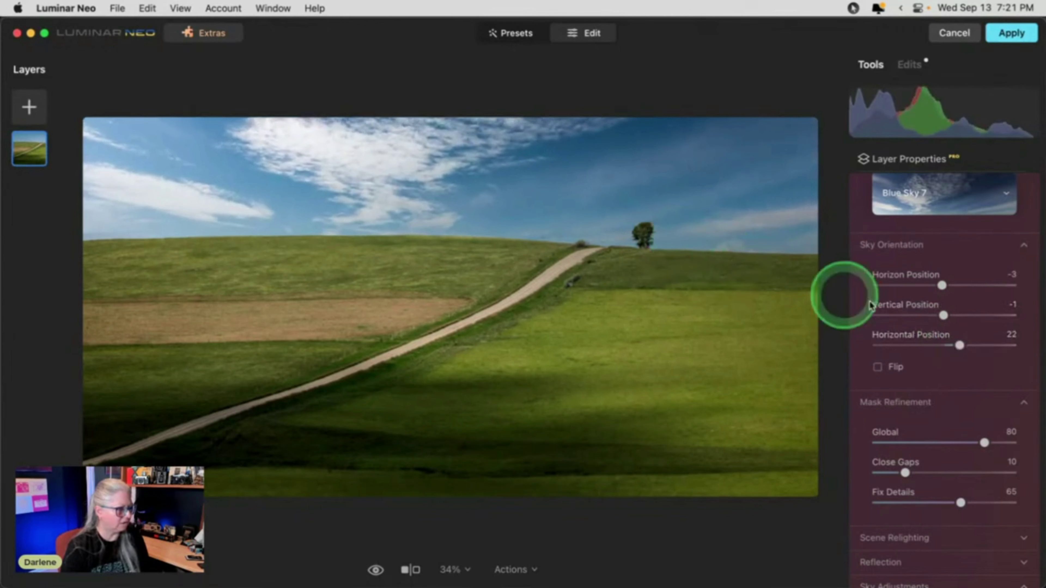
# Set the sky Mask Refinement to Global 100, Close Gaps 3 and Fix Details 89
pyautogui.moveTo(985, 442); pyautogui.dragTo(878, 443)
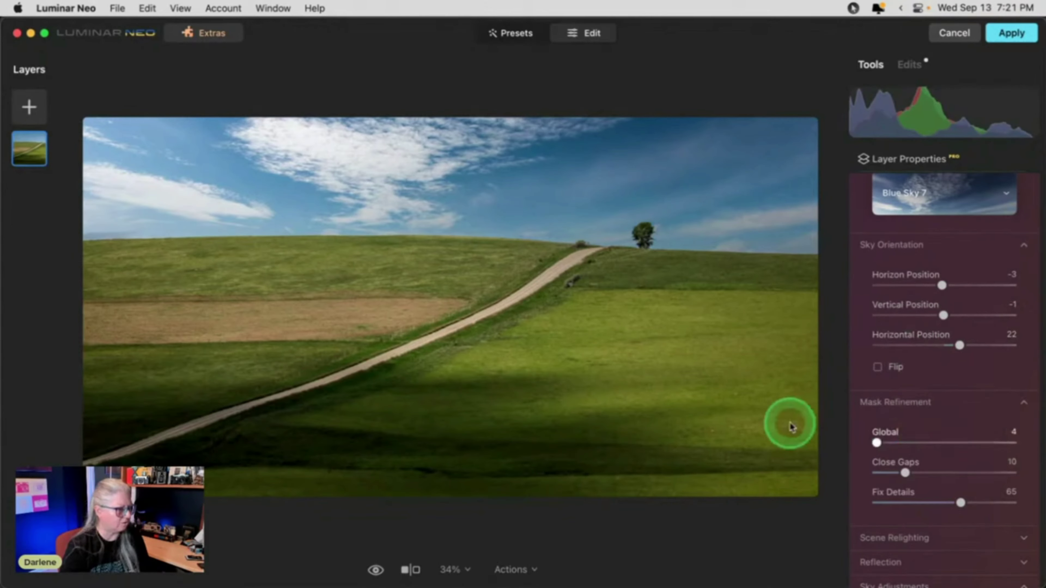
pyautogui.moveTo(791, 427); pyautogui.dragTo(1042, 422)
pyautogui.moveTo(904, 473); pyautogui.dragTo(884, 473)
pyautogui.moveTo(960, 503); pyautogui.dragTo(1001, 501)
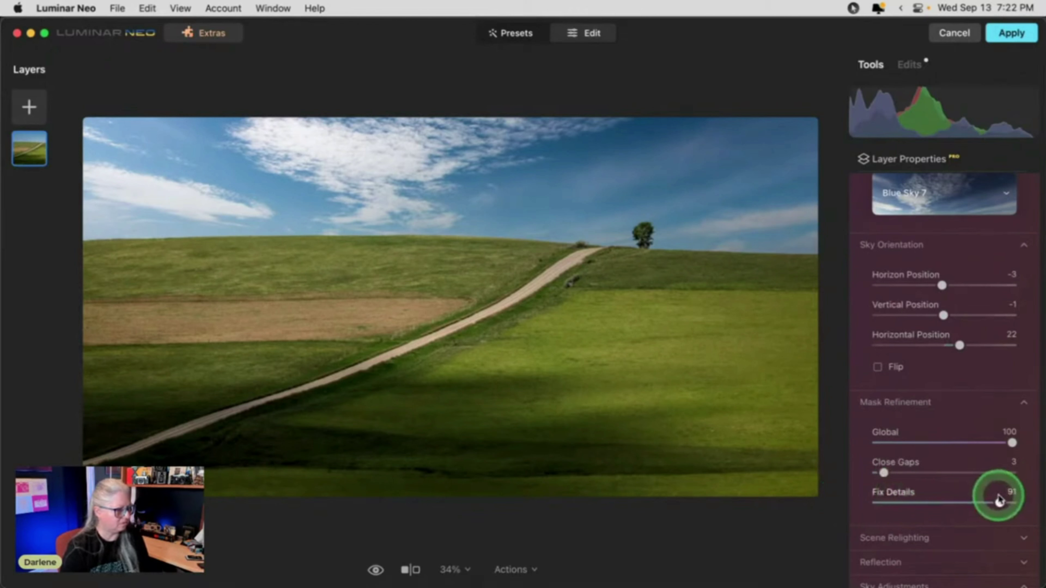
pyautogui.click(974, 445)
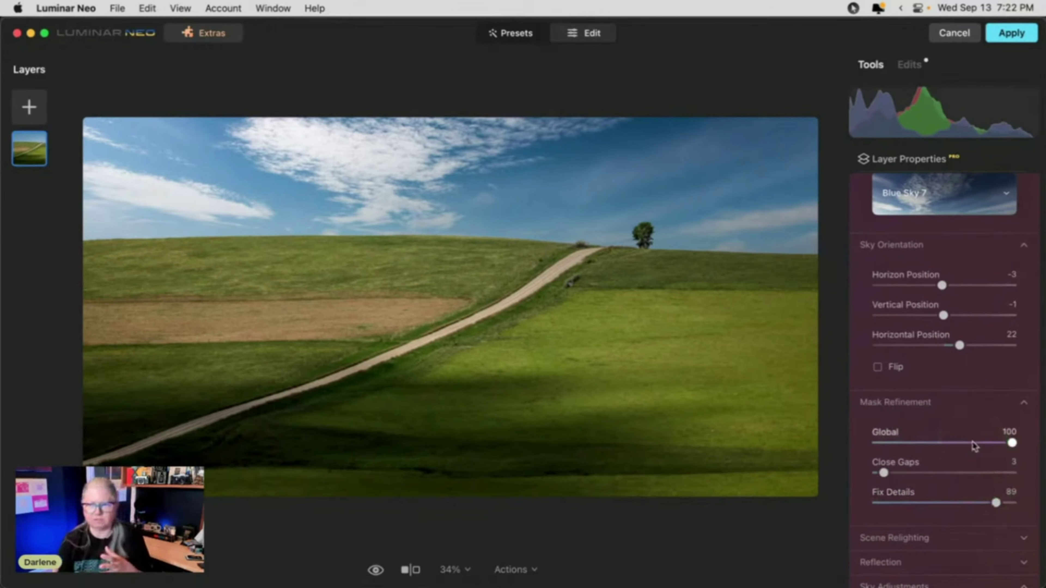
# Toggle the replacement sky off and on to compare, leaving Blue Sky 7 on
pyautogui.scroll(5, 974, 441)
pyautogui.click(978, 224)
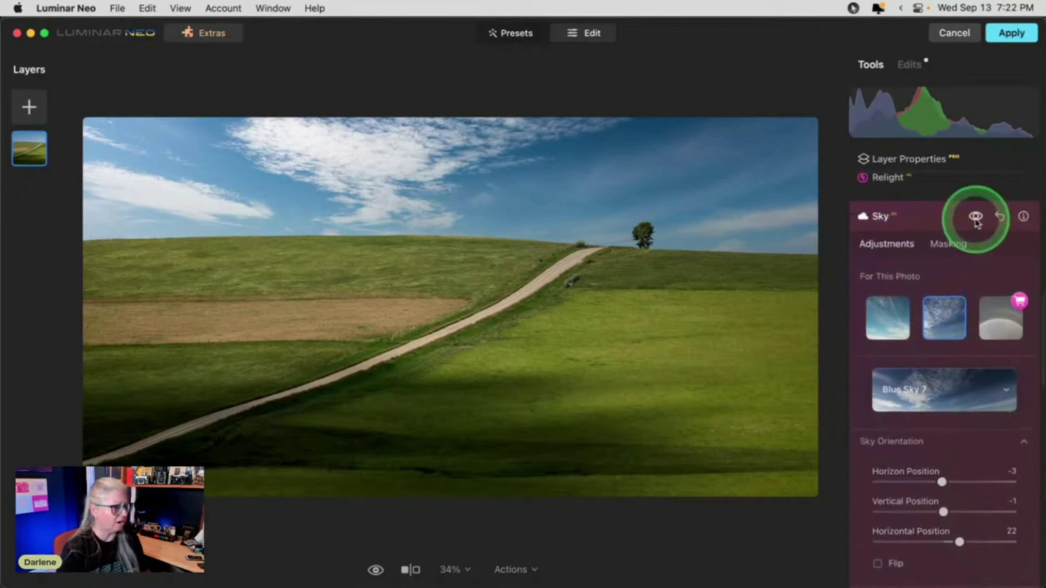
pyautogui.click(976, 217)
pyautogui.click(975, 217)
pyautogui.click(770, 276)
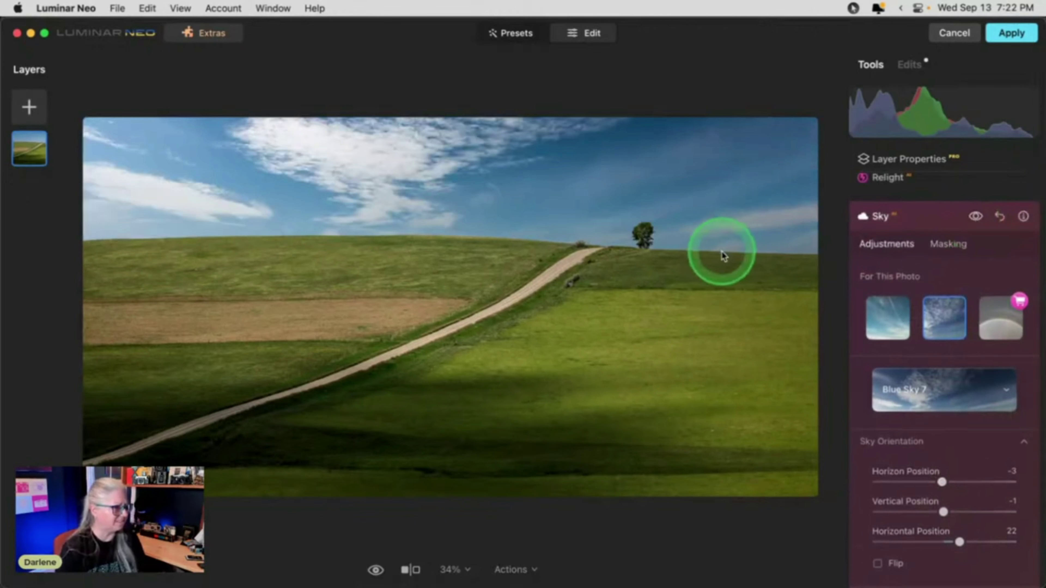
pyautogui.click(975, 216)
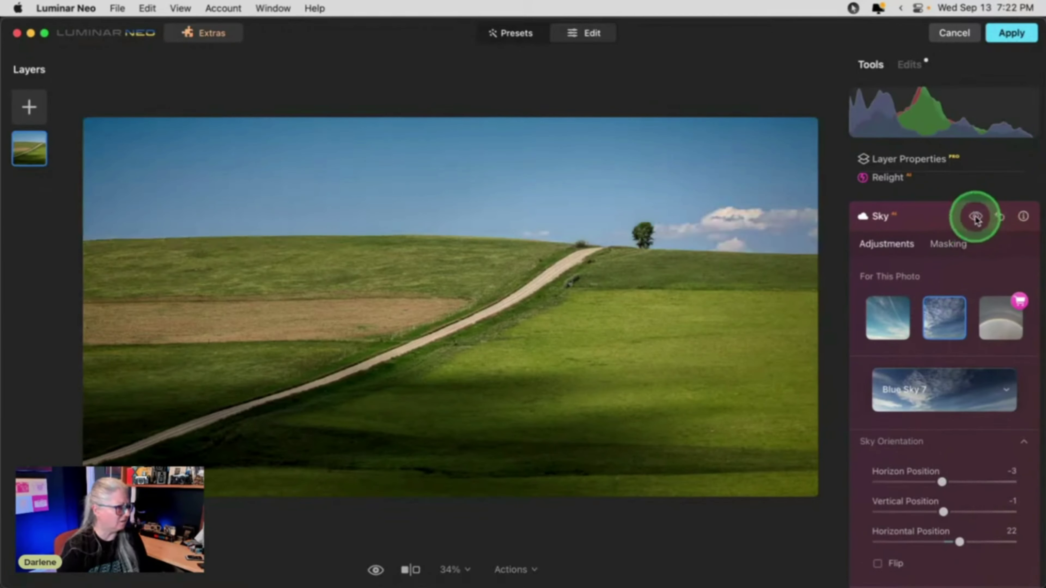
pyautogui.click(975, 216)
pyautogui.click(975, 216)
pyautogui.click(975, 217)
# Give Blue Sky 7 Atmospheric Haze 69, Warmth 69 and Brightness −29
pyautogui.scroll(-20, 973, 266)
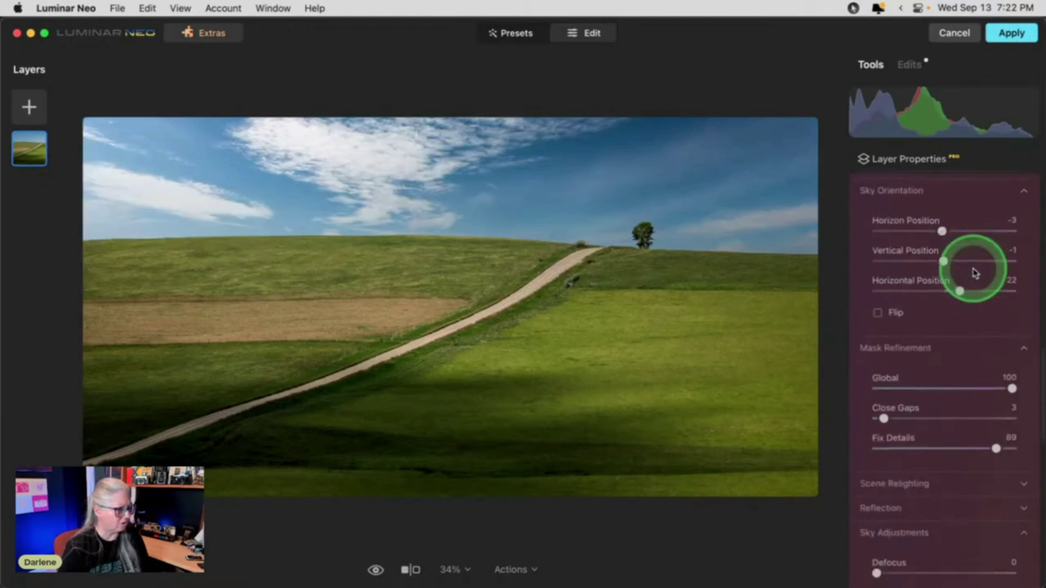
pyautogui.moveTo(944, 427)
pyautogui.mouseDown()
pyautogui.moveTo(956, 425)
pyautogui.moveTo(927, 427)
pyautogui.mouseUp()
pyautogui.click(988, 365)
pyautogui.moveTo(993, 368)
pyautogui.mouseDown()
pyautogui.moveTo(911, 362)
pyautogui.moveTo(1001, 363)
pyautogui.moveTo(988, 366)
pyautogui.mouseUp()
pyautogui.click(938, 395)
pyautogui.moveTo(926, 425); pyautogui.dragTo(903, 425)
pyautogui.moveTo(985, 365); pyautogui.dragTo(1041, 392)
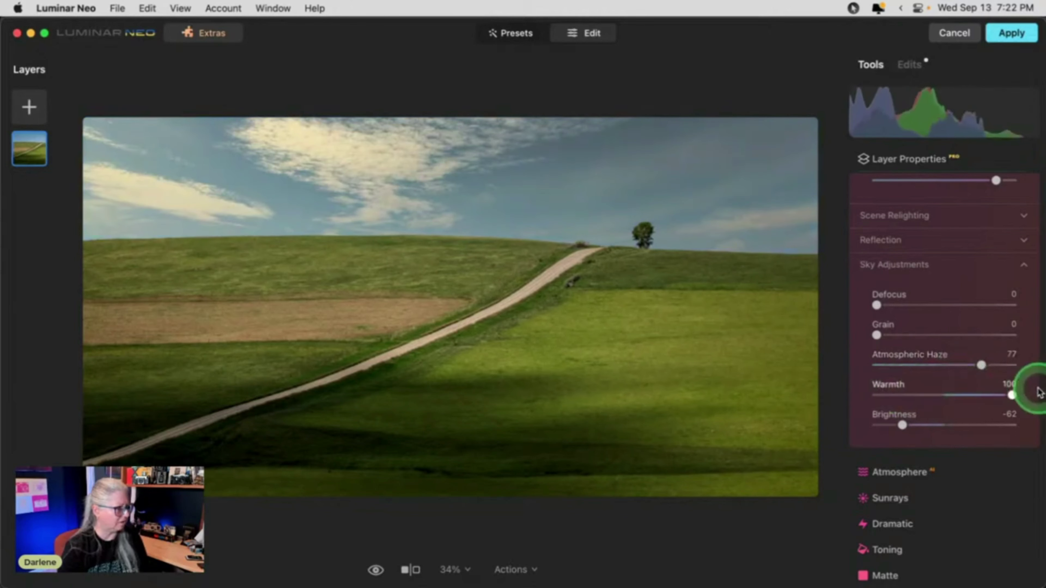
pyautogui.moveTo(1017, 391); pyautogui.dragTo(992, 395)
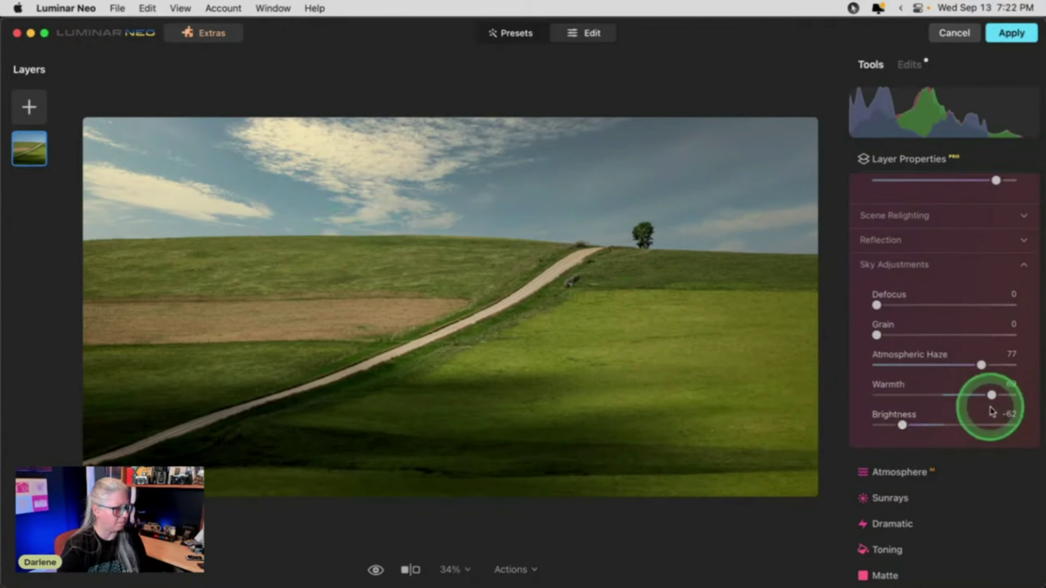
pyautogui.moveTo(983, 365)
pyautogui.mouseDown()
pyautogui.moveTo(962, 366)
pyautogui.moveTo(971, 365)
pyautogui.mouseUp()
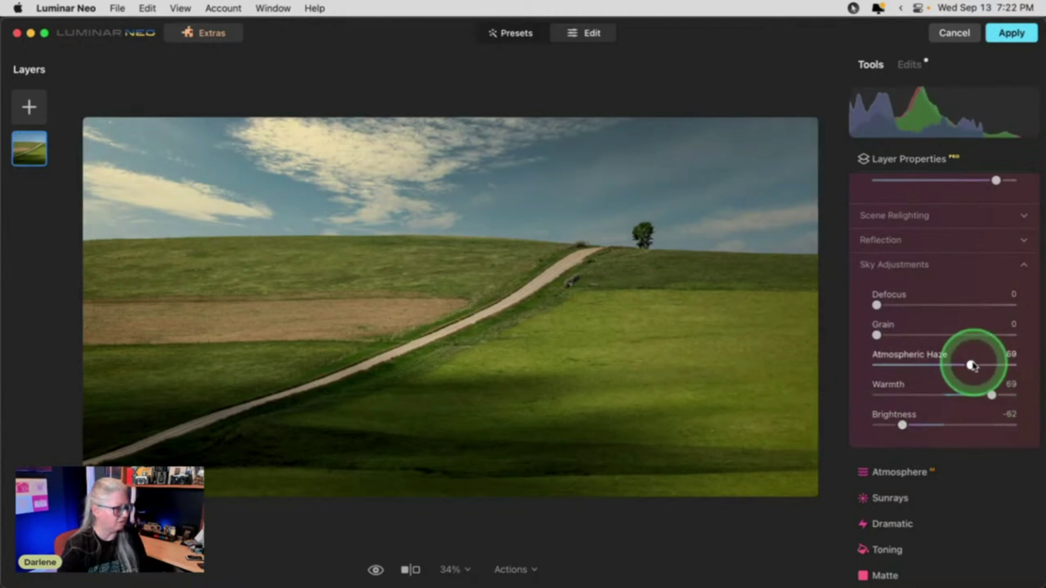
pyautogui.moveTo(902, 425); pyautogui.dragTo(930, 425)
pyautogui.scroll(5, 951, 397)
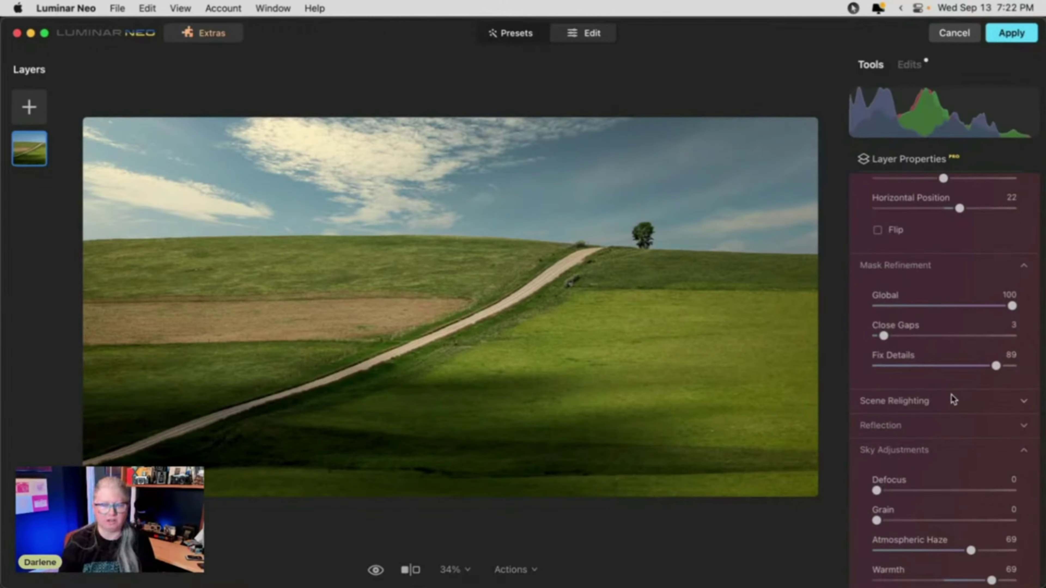
pyautogui.scroll(7, 952, 395)
pyautogui.click(952, 404)
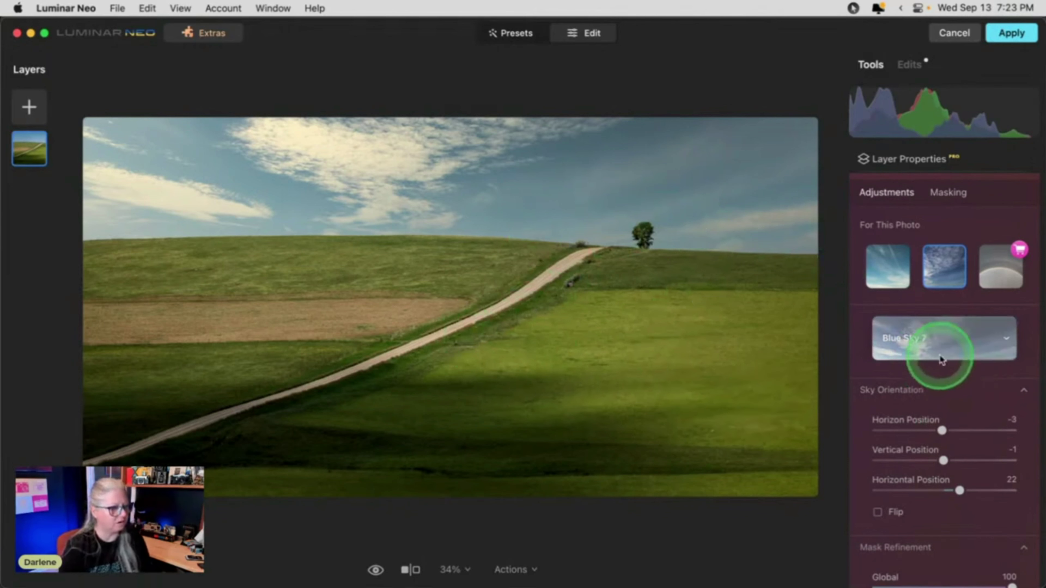
# Switch the replacement sky to Blue Sky 4 from the Blue Sky category
pyautogui.click(933, 338)
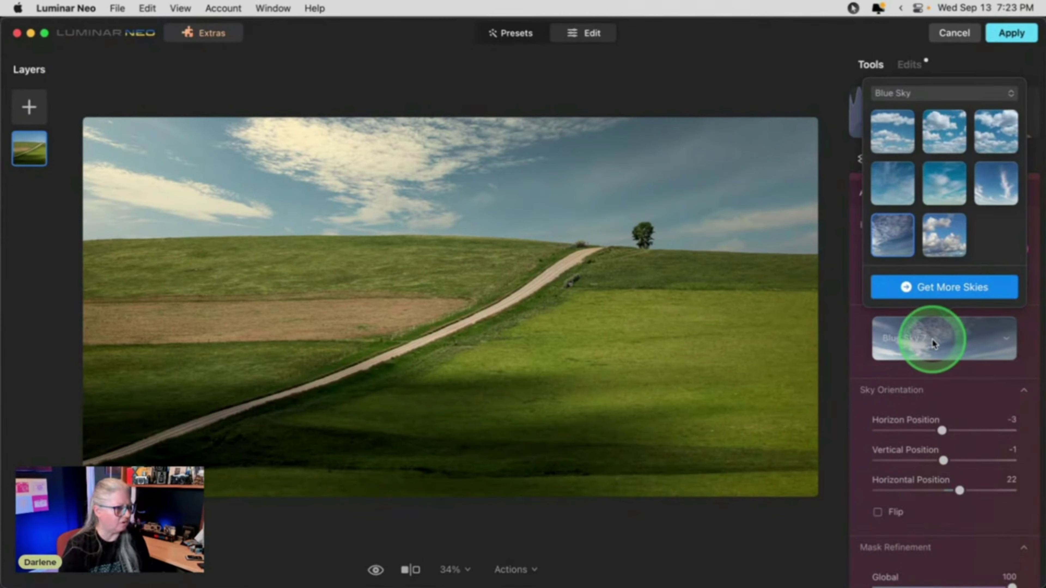
pyautogui.click(896, 184)
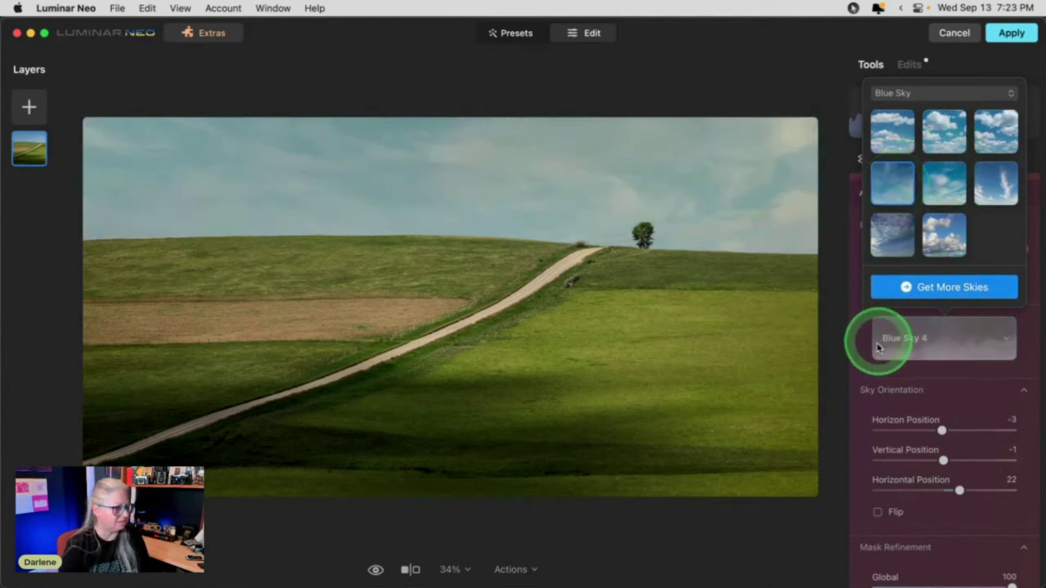
pyautogui.click(873, 392)
# Flip Blue Sky 4 horizontally under Sky Orientation
pyautogui.click(885, 391)
pyautogui.scroll(-3, 887, 391)
pyautogui.click(878, 448)
pyautogui.click(878, 449)
pyautogui.click(878, 449)
pyautogui.click(878, 449)
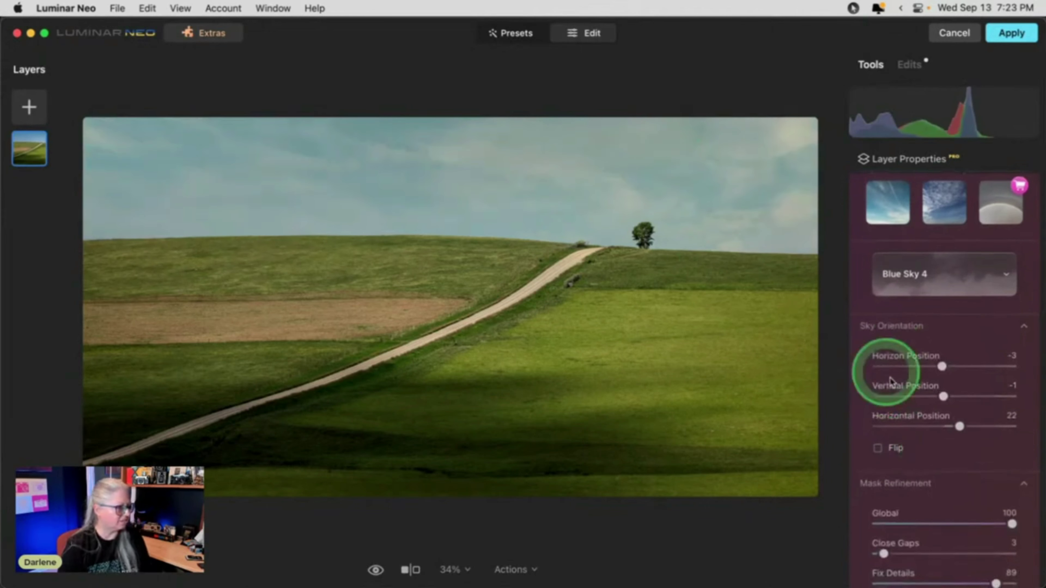
pyautogui.scroll(-2, 923, 401)
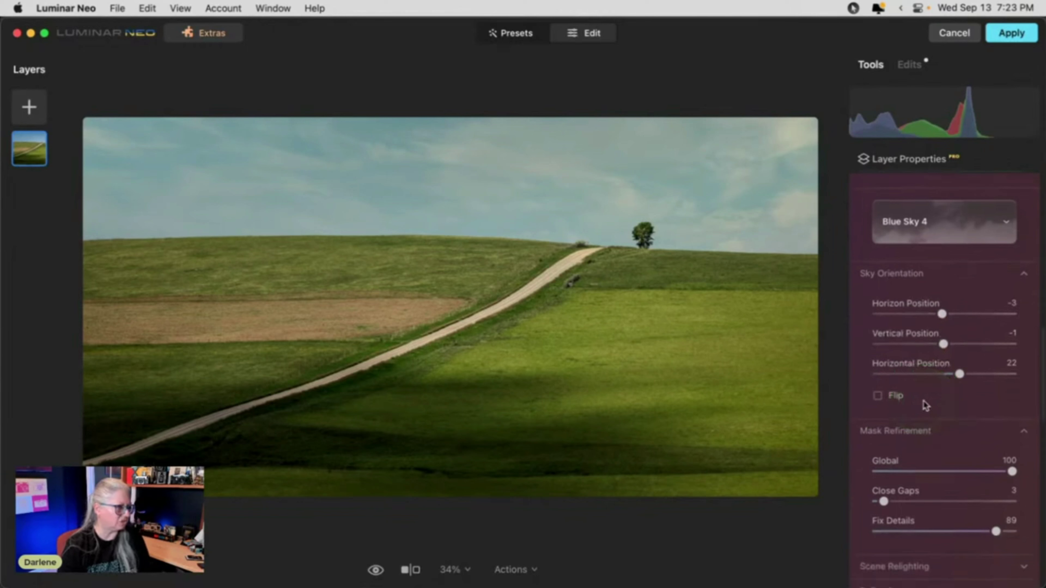
pyautogui.click(878, 397)
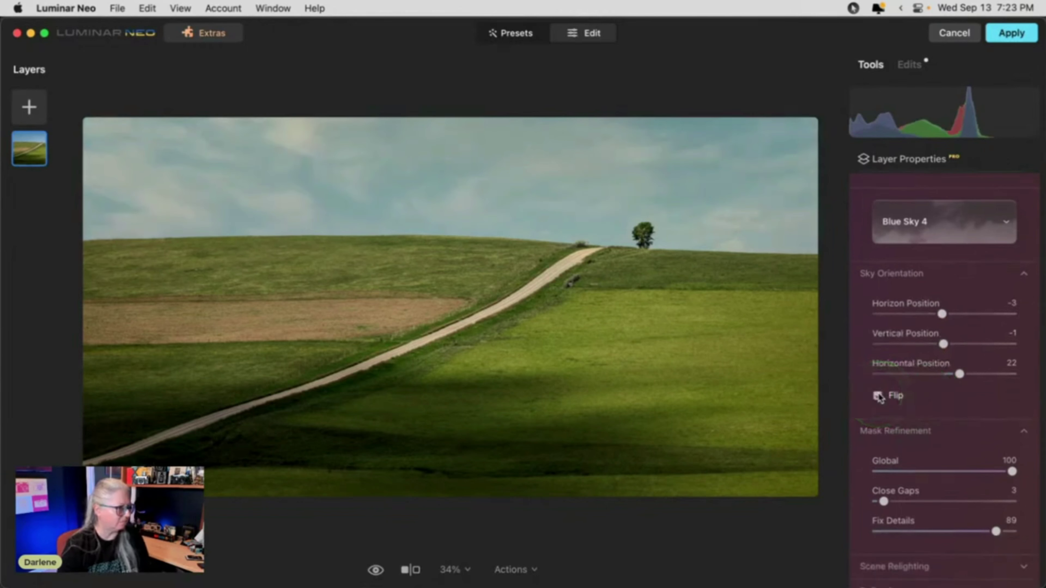
pyautogui.scroll(-10, 946, 387)
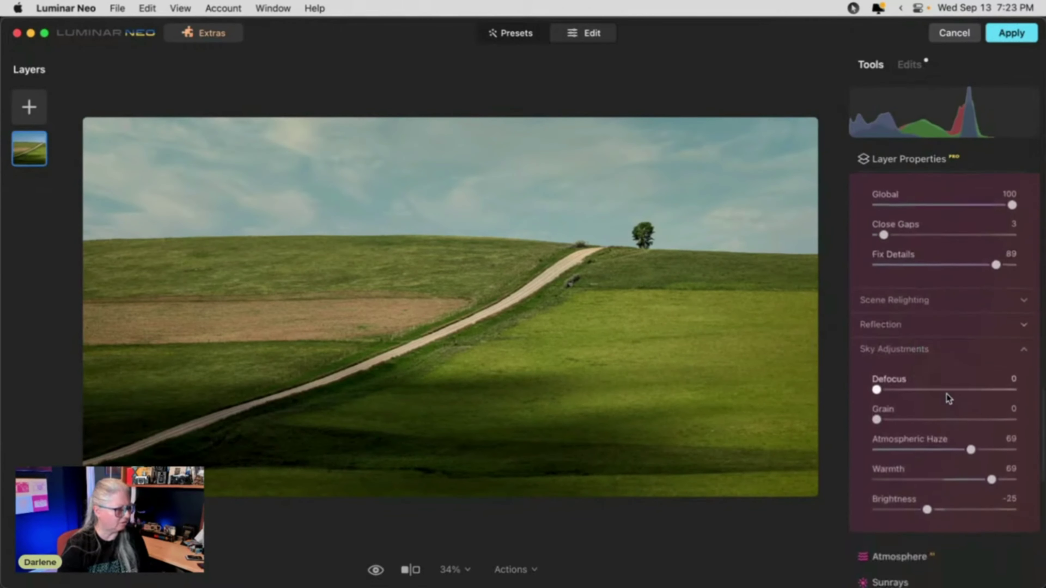
# Set Blue Sky 4 to Atmospheric Haze 13, Warmth 16, Brightness 21 and Defocus 1
pyautogui.scroll(-2, 950, 399)
pyautogui.moveTo(972, 400); pyautogui.dragTo(904, 400)
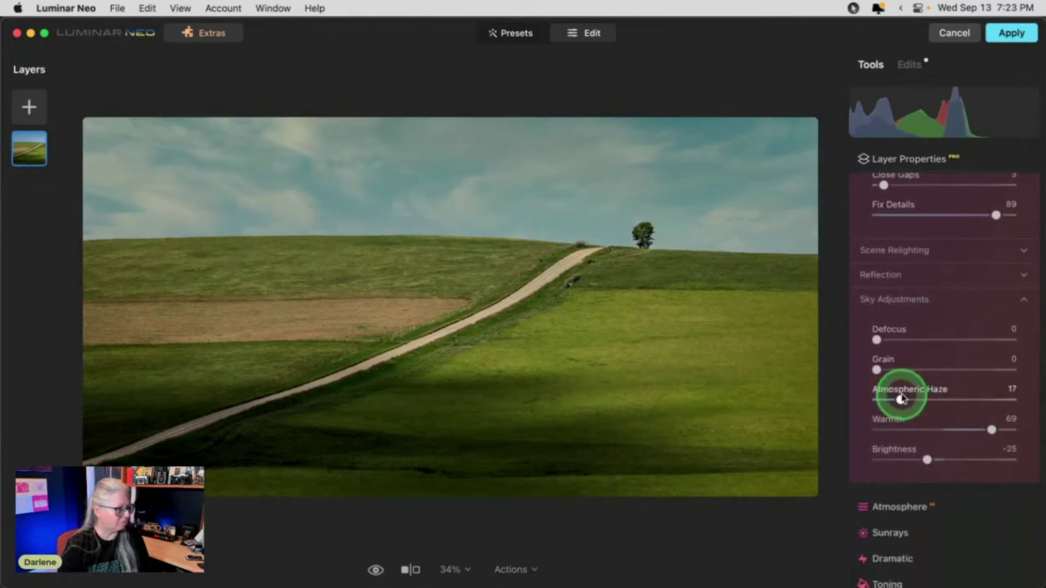
pyautogui.moveTo(992, 430); pyautogui.dragTo(958, 425)
pyautogui.click(927, 460)
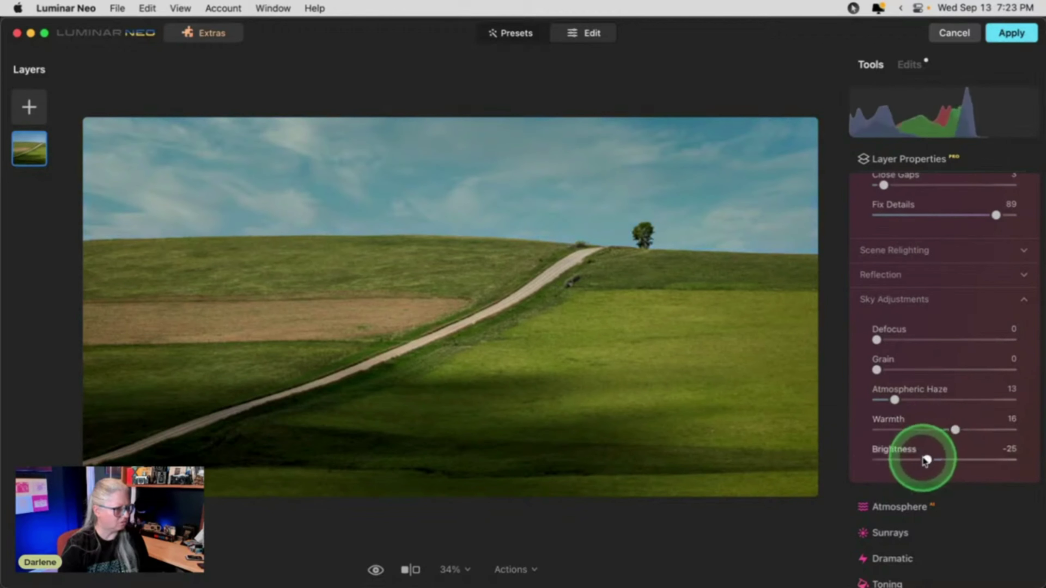
pyautogui.moveTo(927, 459); pyautogui.dragTo(959, 448)
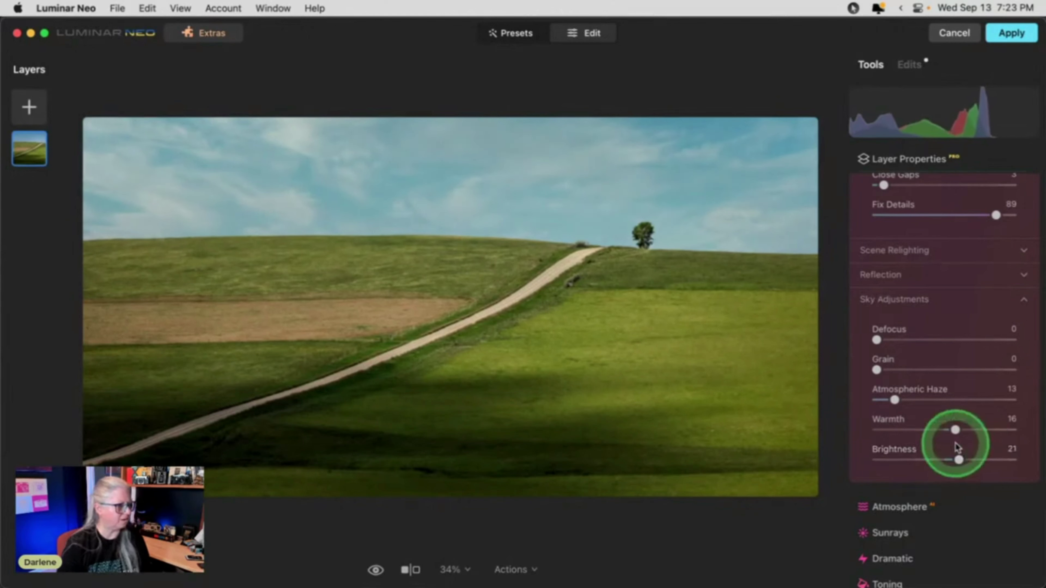
pyautogui.click(879, 341)
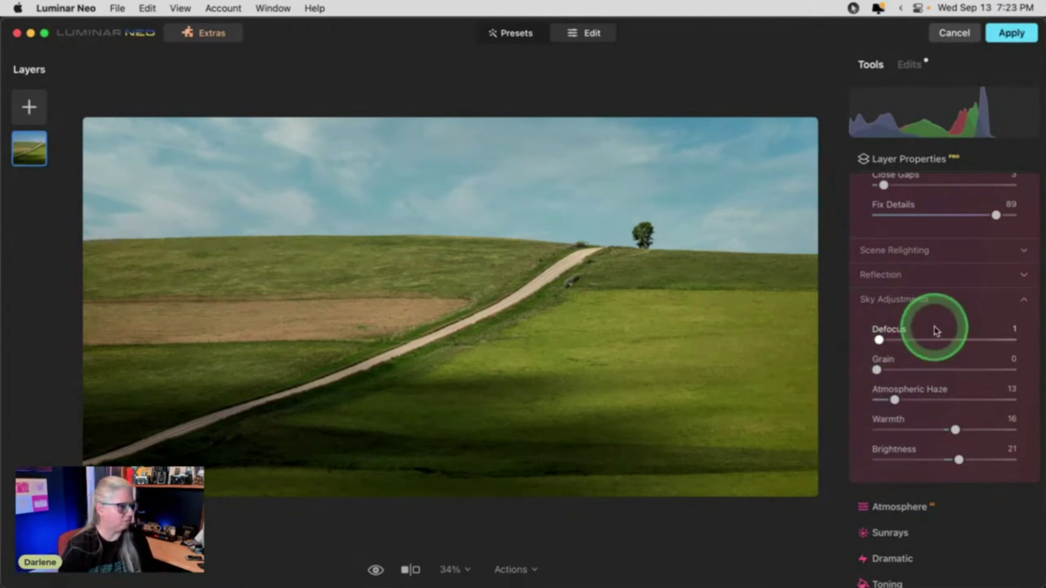
# Toggle the cloudy Blue Sky 4 off and on to compare with the original sky, leaving it on
pyautogui.scroll(5, 934, 329)
pyautogui.scroll(5, 936, 330)
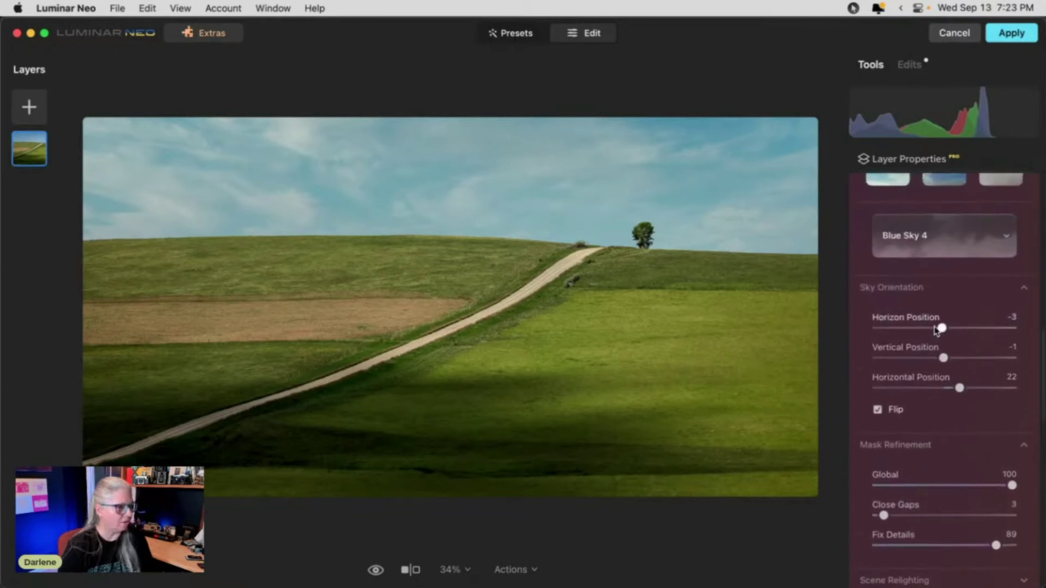
pyautogui.click(935, 329)
pyautogui.scroll(5, 934, 330)
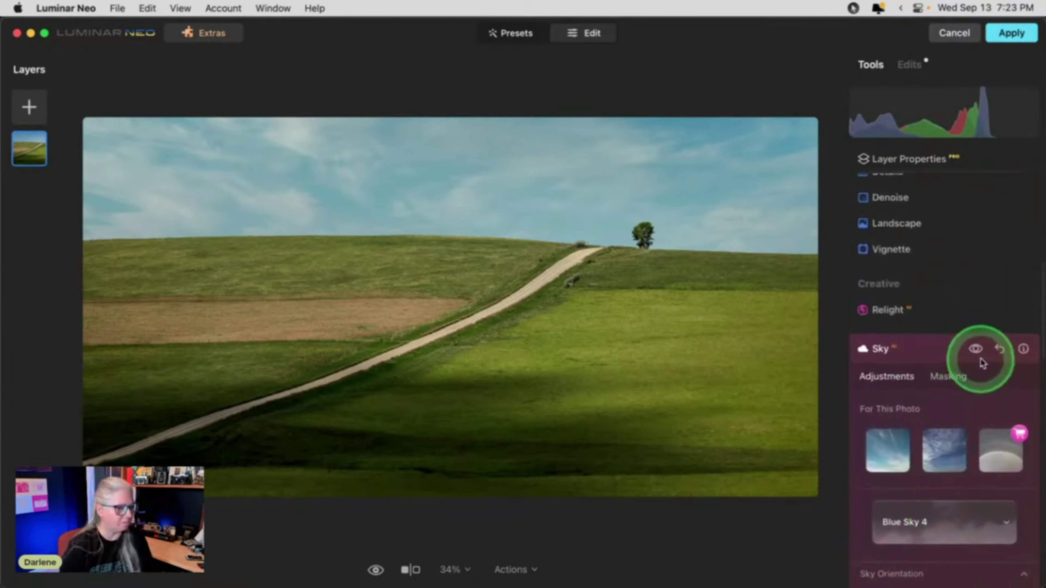
pyautogui.click(975, 349)
pyautogui.click(975, 349)
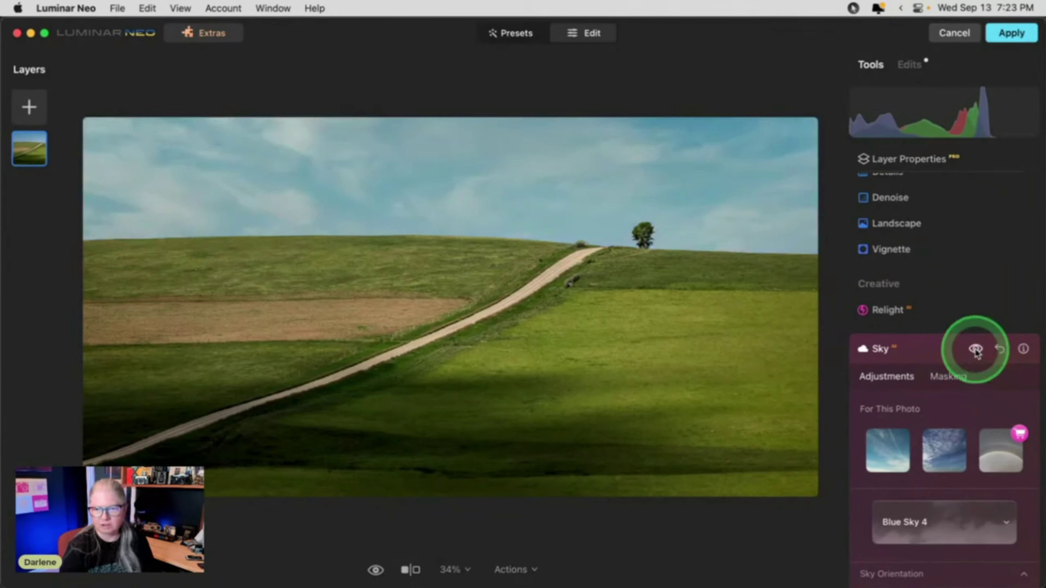
pyautogui.click(975, 349)
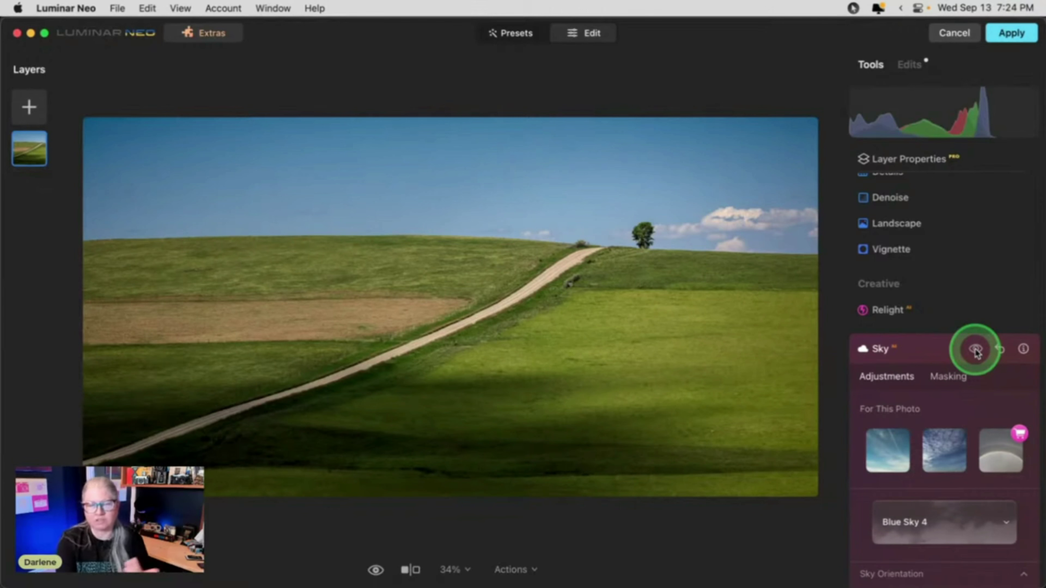
pyautogui.click(975, 350)
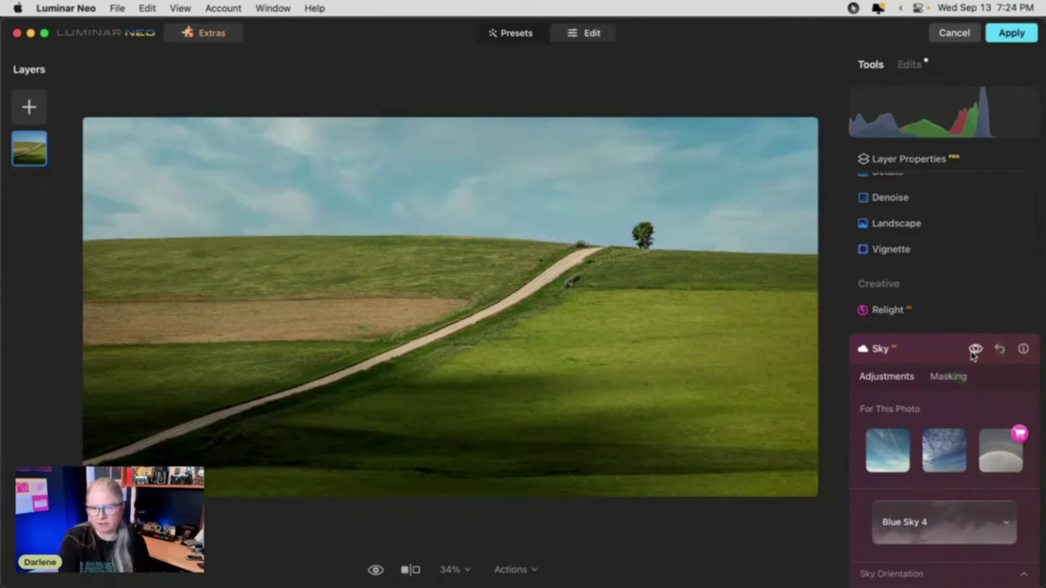
# Collapse the Sky tool and return to the top of the tools list
pyautogui.click(939, 351)
pyautogui.scroll(3, 940, 357)
pyautogui.scroll(5, 940, 359)
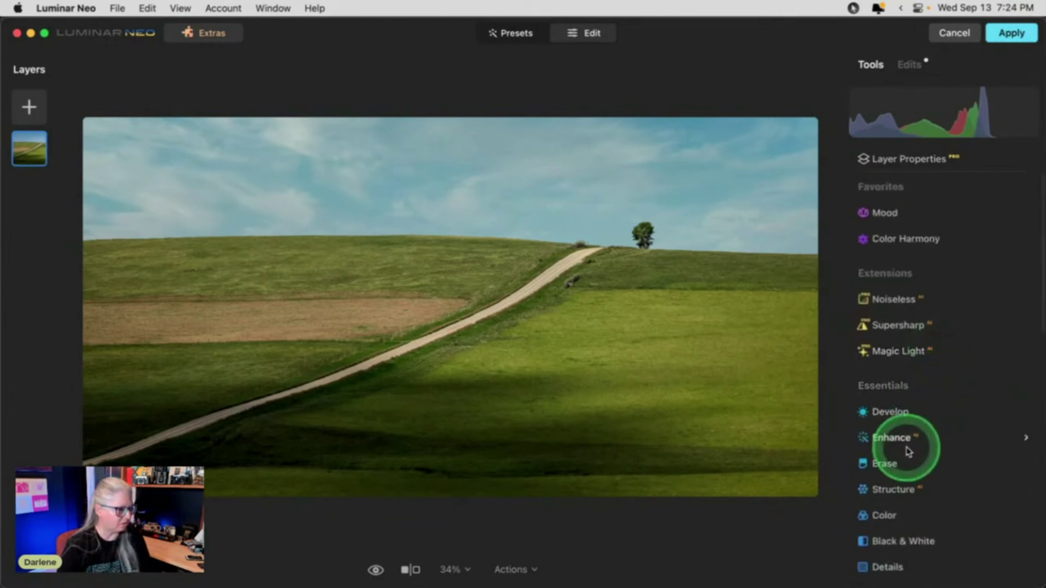
# Set Enhance's Sky Enhancer to 20 and add about 14 Accent
pyautogui.click(907, 439)
pyautogui.scroll(-2, 906, 437)
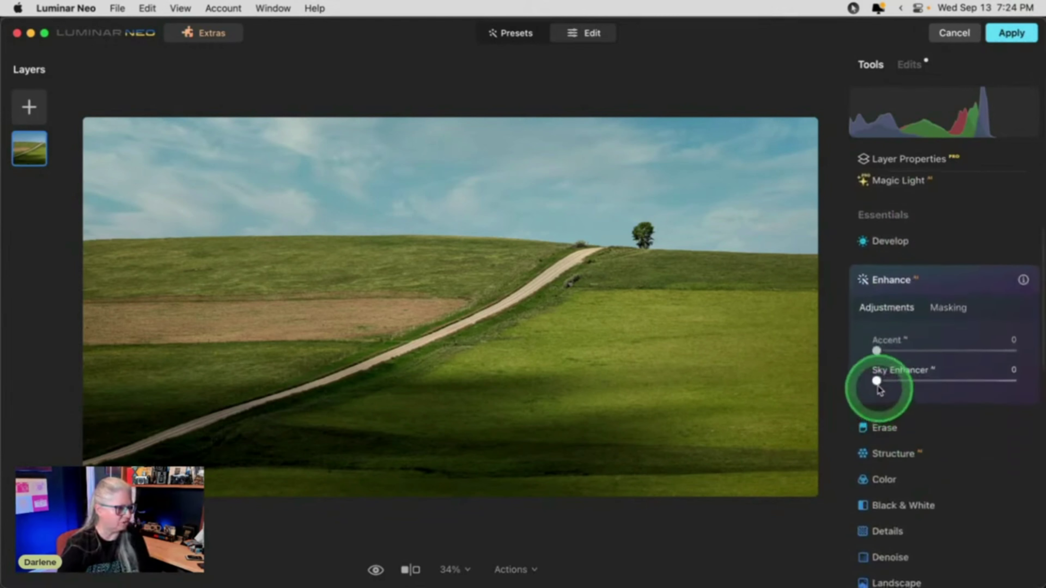
pyautogui.moveTo(945, 386); pyautogui.dragTo(905, 381)
pyautogui.moveTo(877, 350)
pyautogui.mouseDown()
pyautogui.moveTo(918, 350)
pyautogui.moveTo(895, 351)
pyautogui.mouseUp()
# Shift the sky hues in Color > HSL to Cyan 37 and Blue 21
pyautogui.click(934, 281)
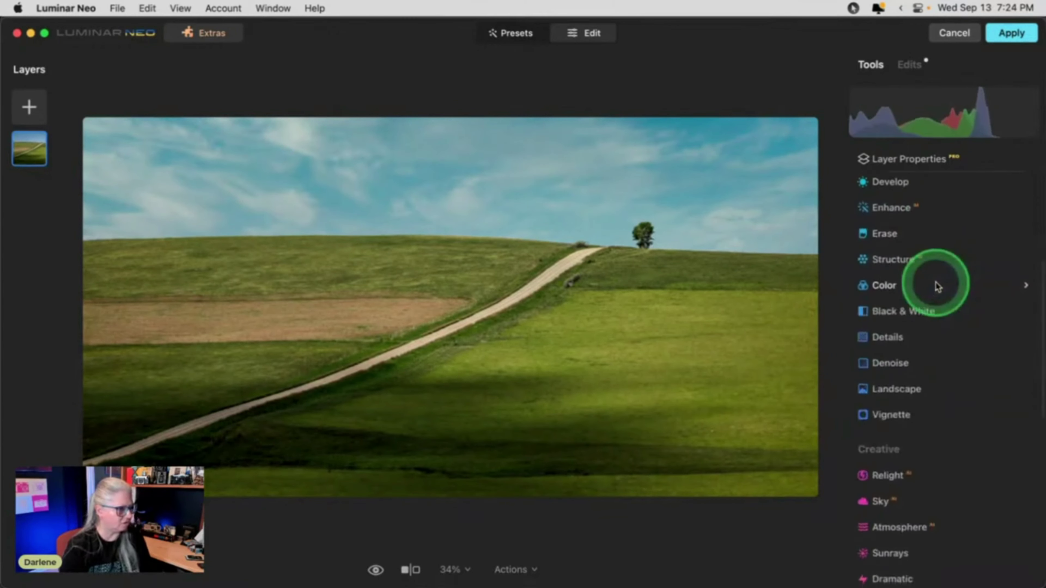
pyautogui.click(913, 274)
pyautogui.click(911, 452)
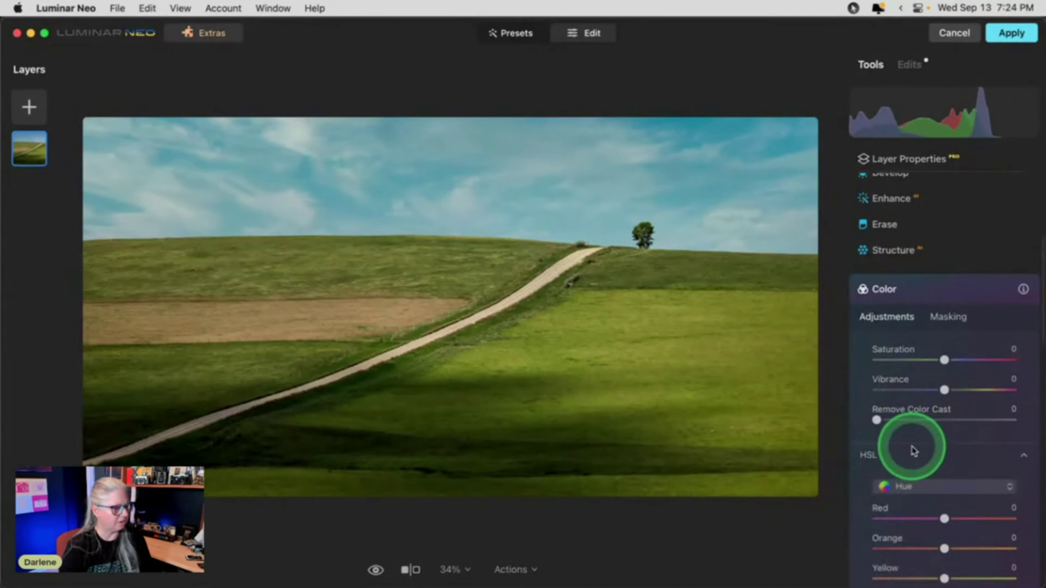
pyautogui.scroll(-5, 913, 446)
pyautogui.click(925, 343)
pyautogui.click(944, 418)
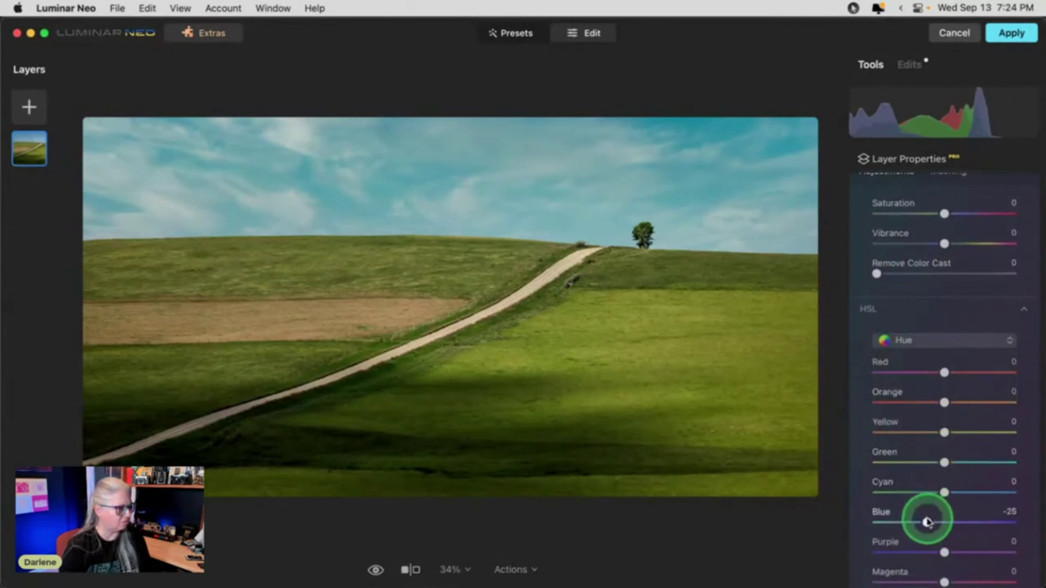
pyautogui.moveTo(927, 522); pyautogui.dragTo(970, 491)
# Darken HSL Blue luminance to −8, then reopen the Blue Sky 4 replacement settings
pyautogui.click(909, 341)
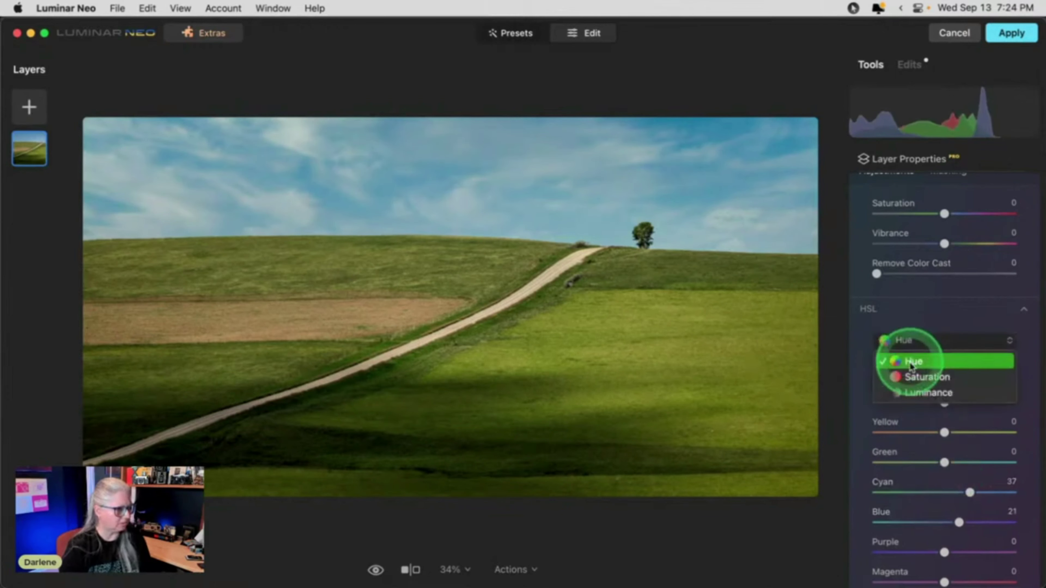
pyautogui.click(912, 383)
pyautogui.click(906, 343)
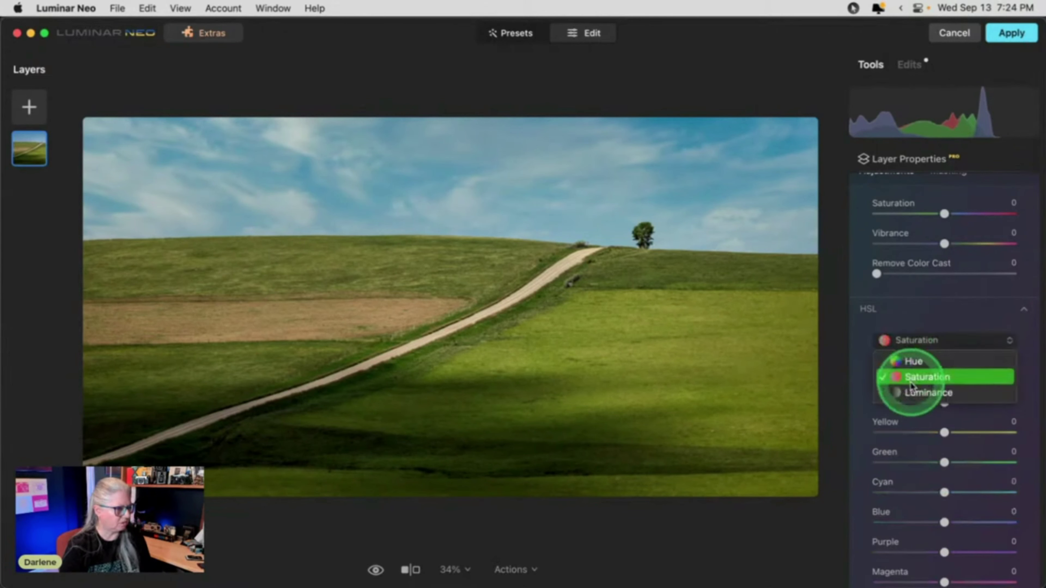
pyautogui.moveTo(947, 515)
pyautogui.mouseDown()
pyautogui.moveTo(903, 523)
pyautogui.moveTo(944, 521)
pyautogui.mouseUp()
pyautogui.click(946, 481)
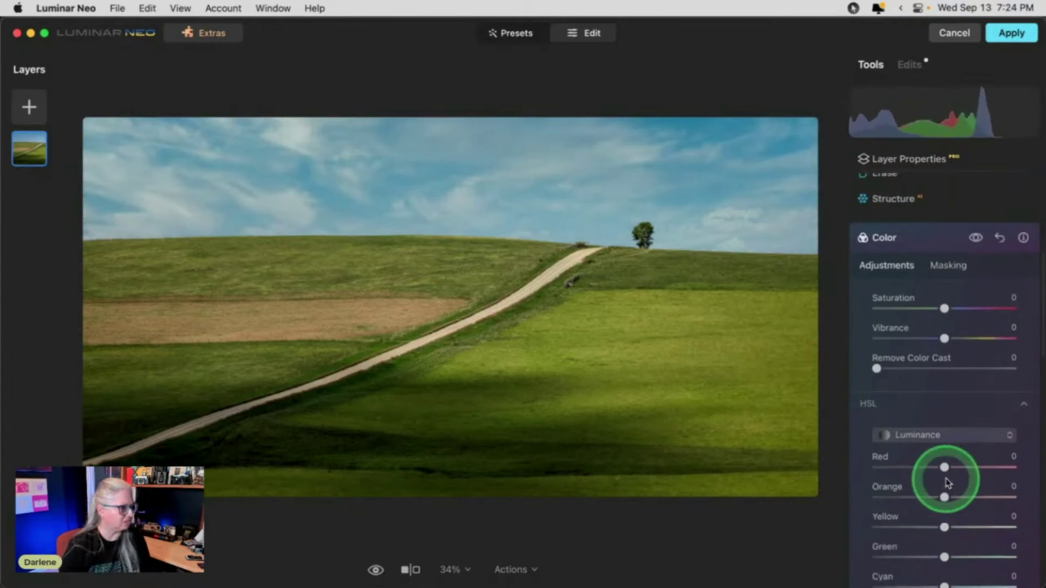
pyautogui.scroll(5, 946, 474)
pyautogui.click(910, 66)
pyautogui.click(932, 393)
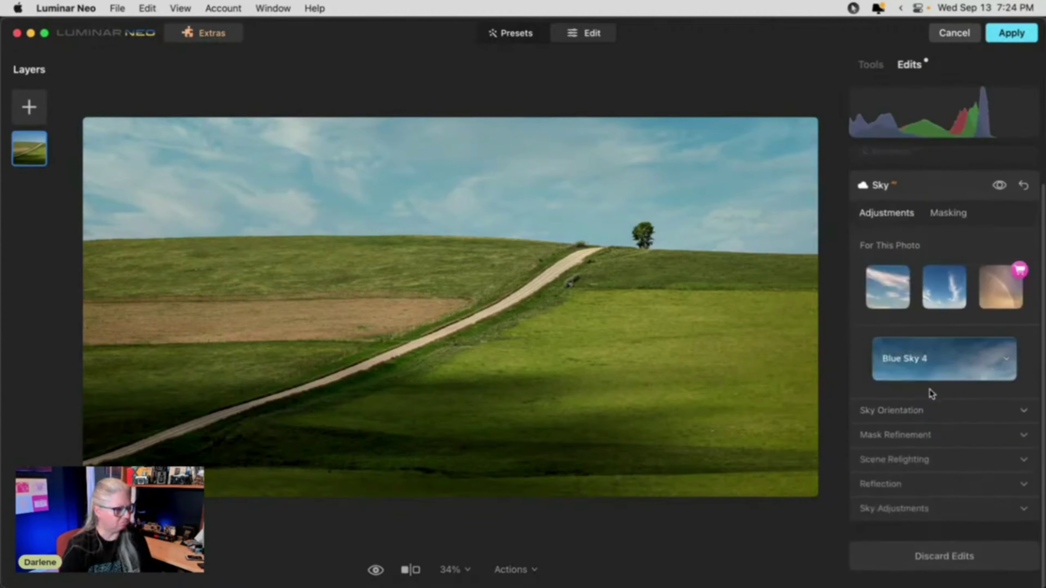
# Expand Sky Adjustments and Scene Relighting and nudge Relight Saturation up slightly
pyautogui.click(891, 491)
pyautogui.click(883, 517)
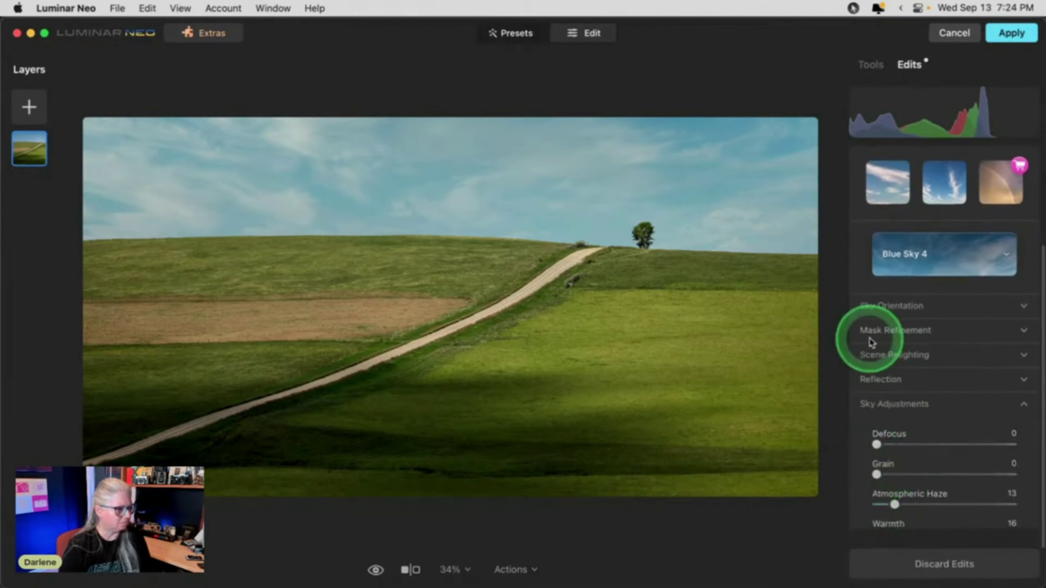
pyautogui.click(892, 360)
pyautogui.moveTo(877, 425)
pyautogui.mouseDown()
pyautogui.moveTo(961, 428)
pyautogui.moveTo(845, 425)
pyautogui.moveTo(879, 426)
pyautogui.mouseUp()
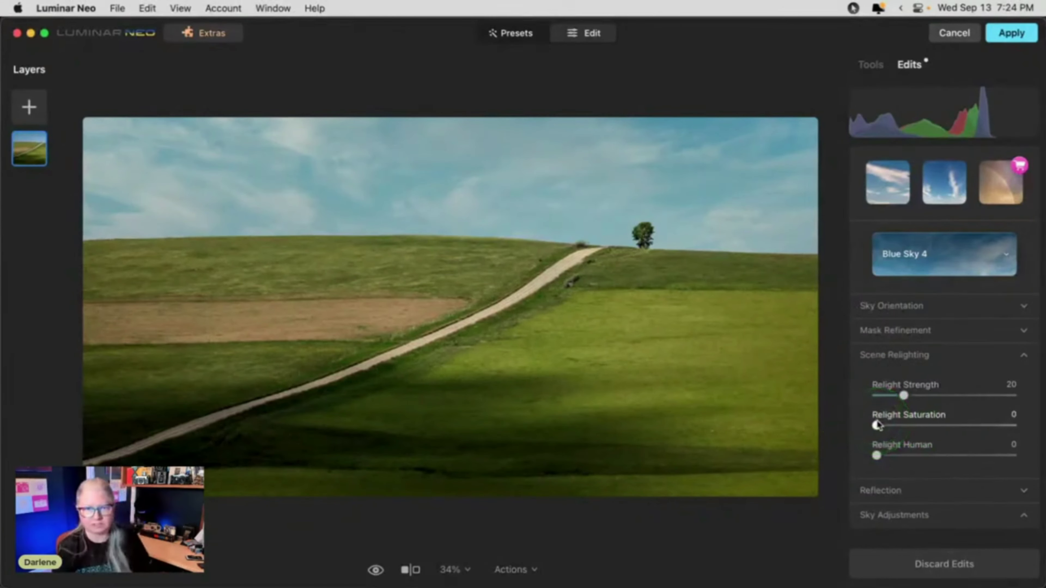
pyautogui.scroll(5, 878, 426)
pyautogui.moveTo(904, 289); pyautogui.dragTo(884, 75)
# Flip between the original and the edited photo, then reopen the applied Sky settings from Edits
pyautogui.click(885, 75)
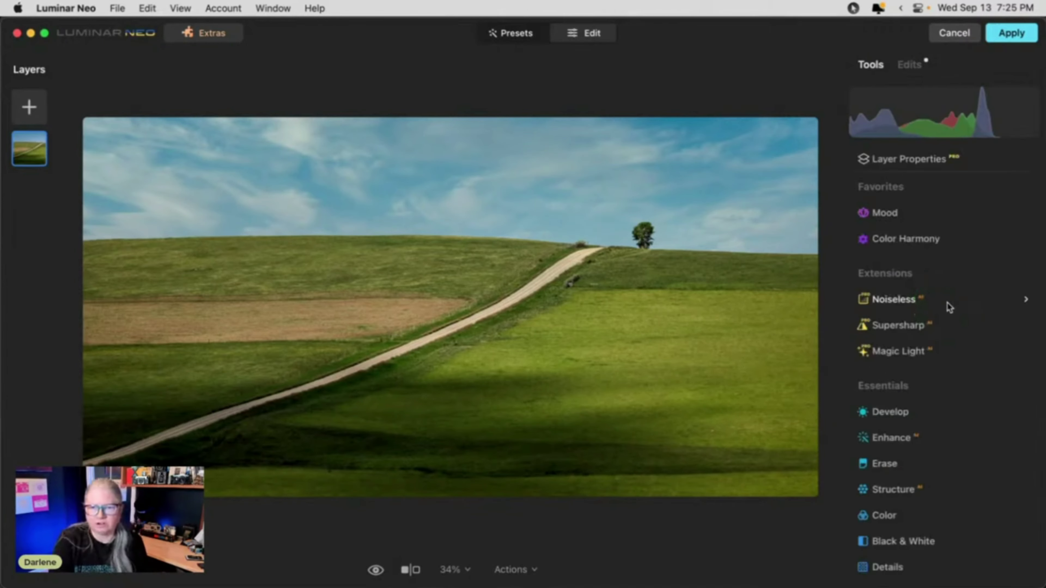
pyautogui.press('\\')
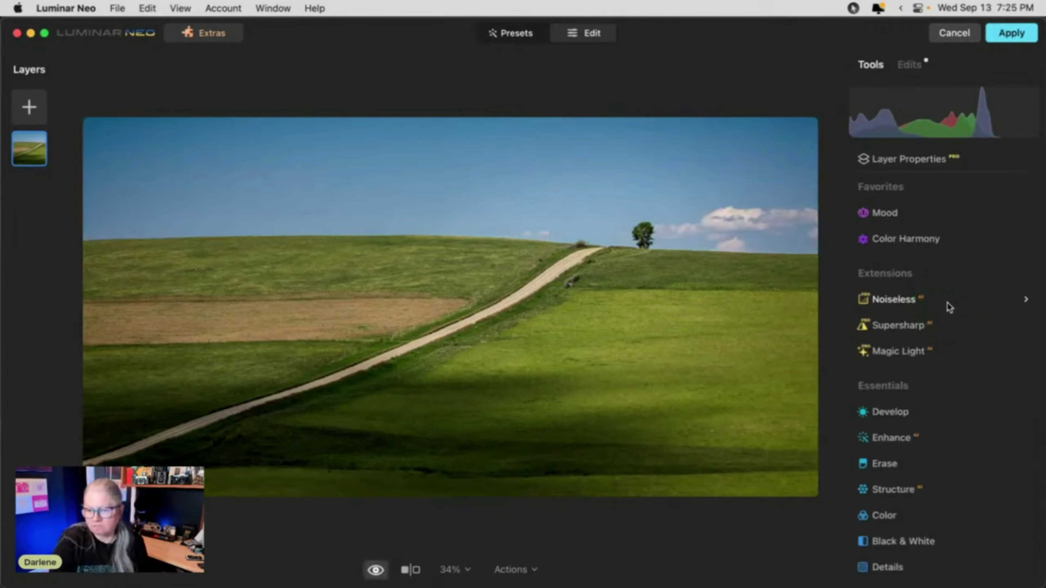
pyautogui.press('\\')
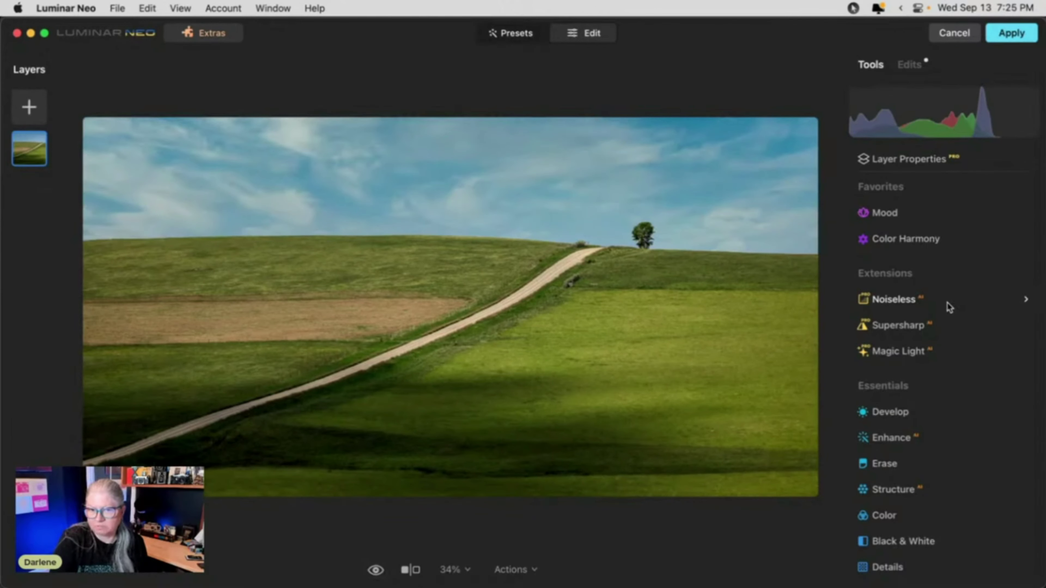
pyautogui.press('\\')
pyautogui.press('\\')
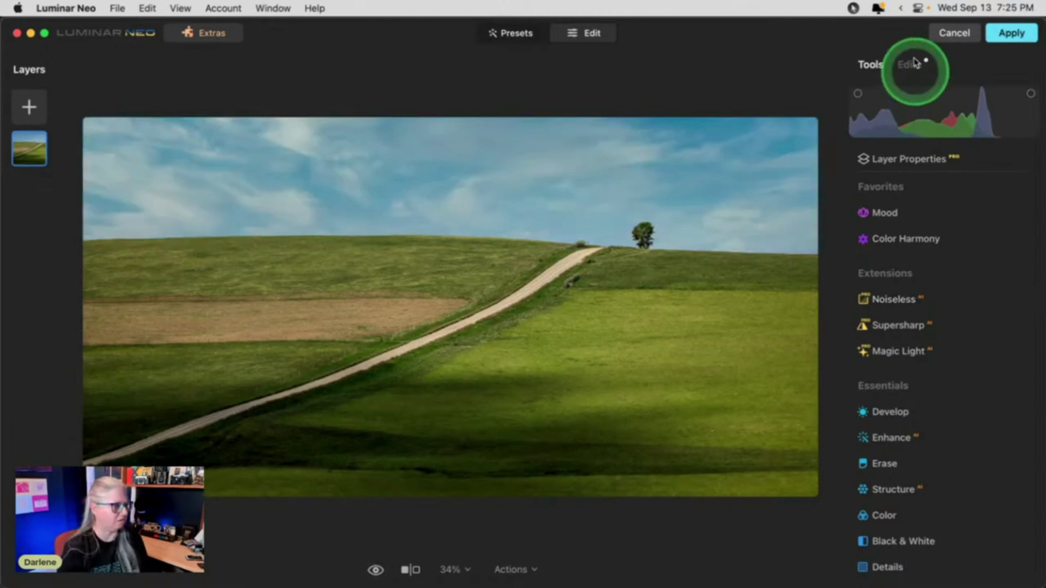
pyautogui.click(909, 65)
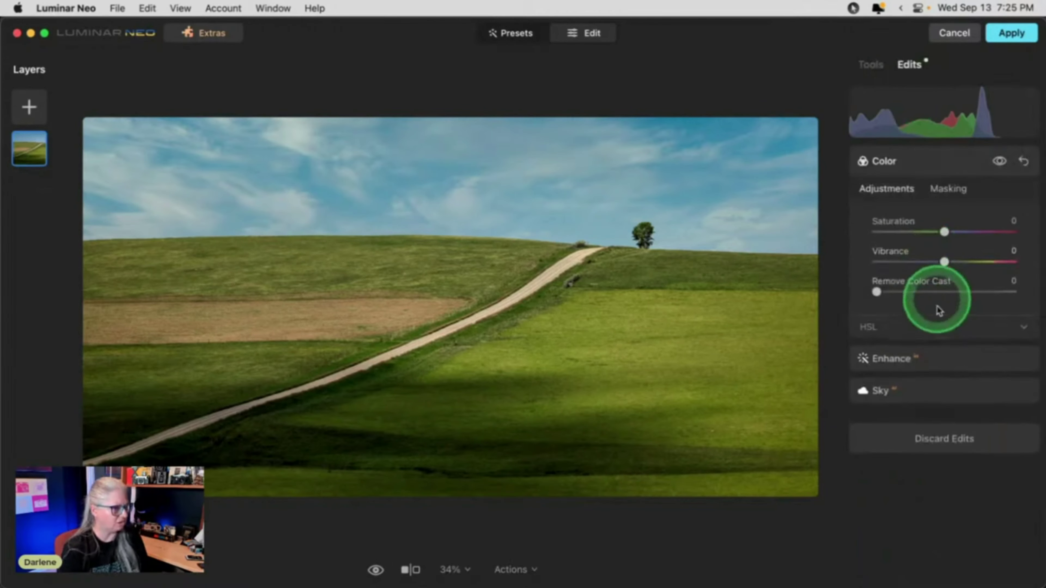
pyautogui.click(930, 394)
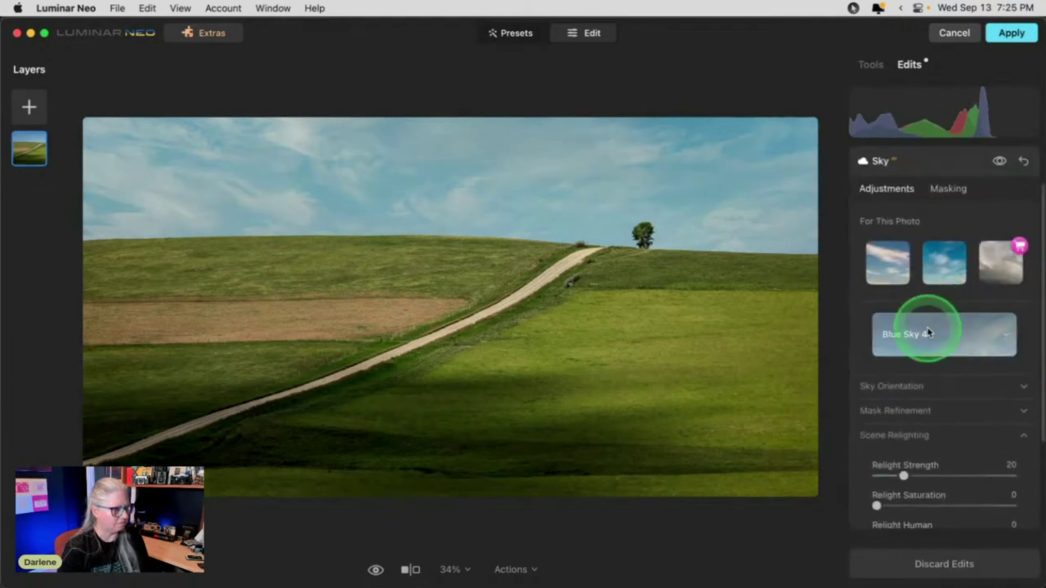
# Browse the Bright Blue Sky, Dramatic Sky and Dramatic Sunset categories, trying the first Dramatic Sunset sky
pyautogui.click(928, 328)
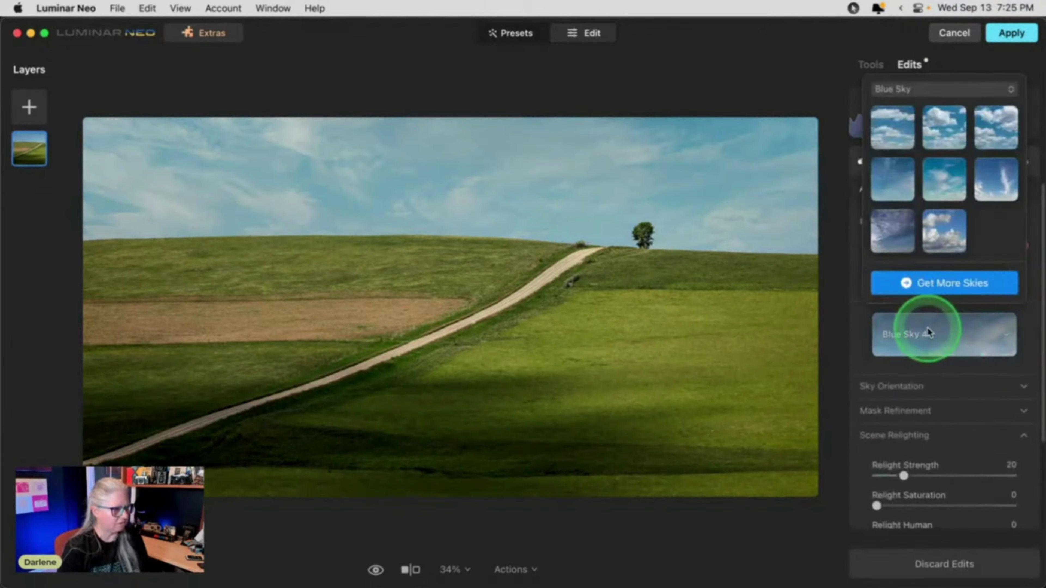
pyautogui.click(912, 89)
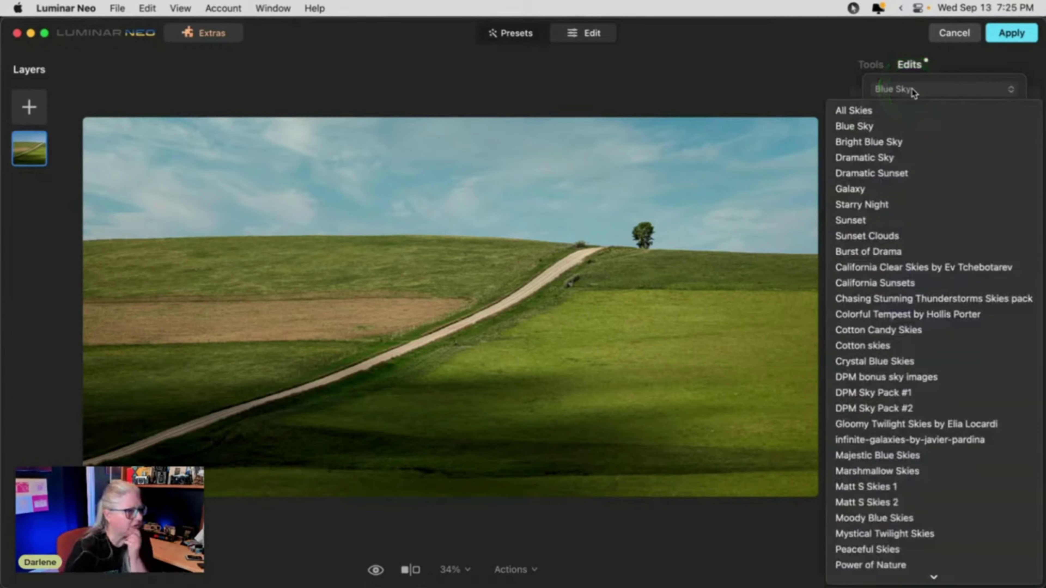
pyautogui.click(880, 158)
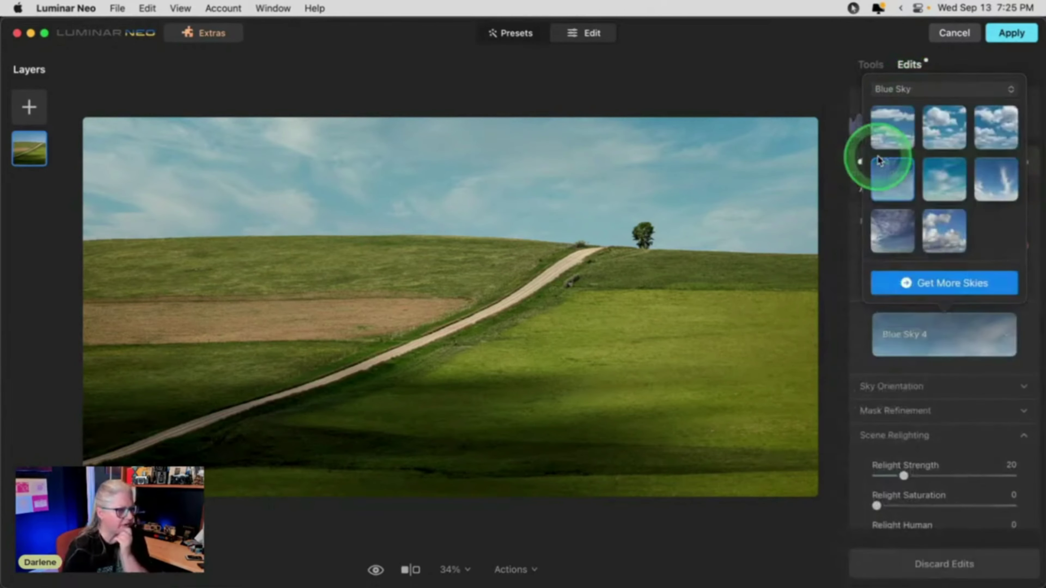
pyautogui.click(919, 149)
pyautogui.click(920, 143)
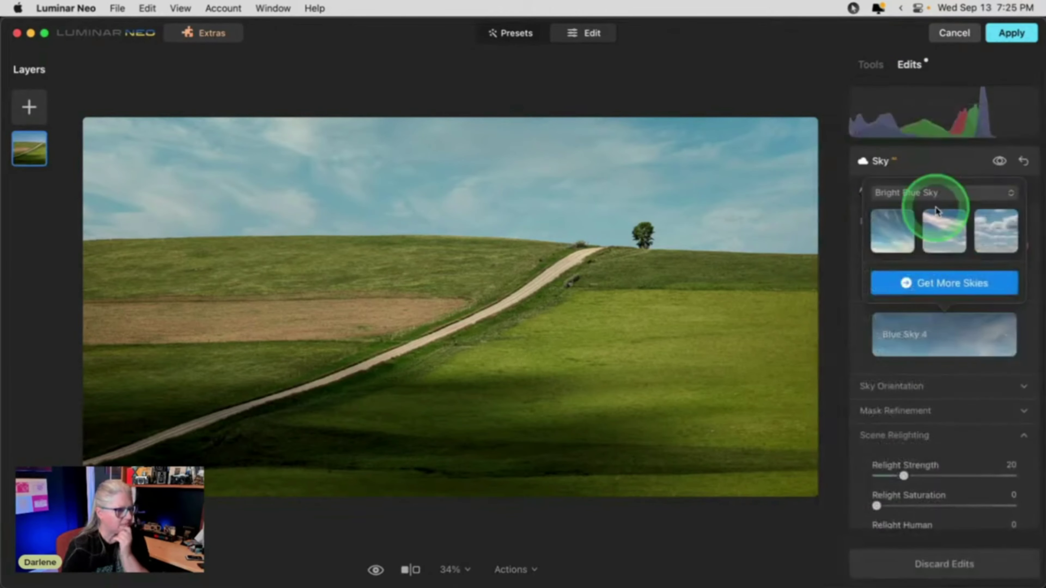
pyautogui.click(916, 193)
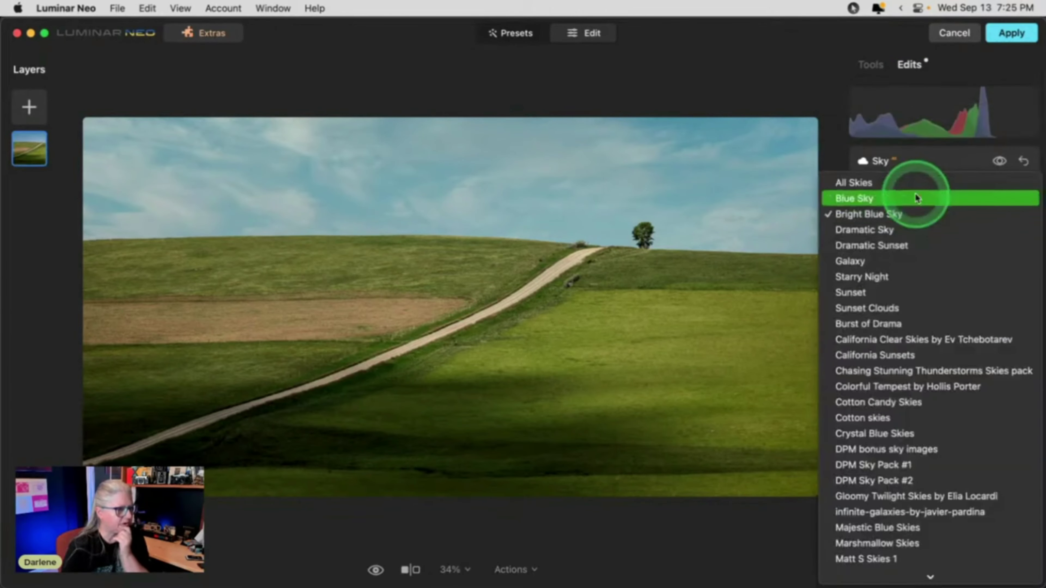
pyautogui.click(917, 230)
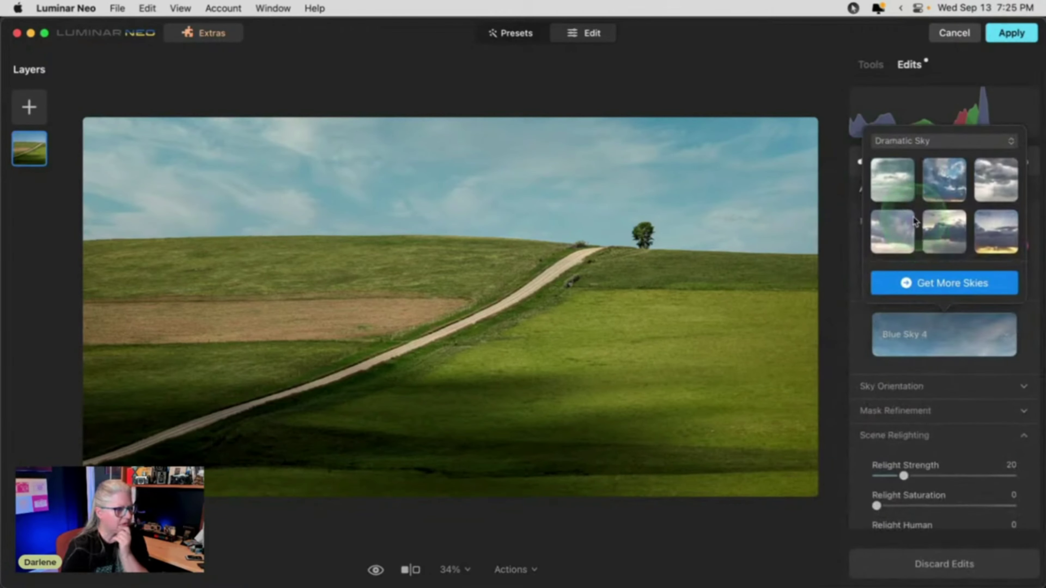
pyautogui.click(903, 141)
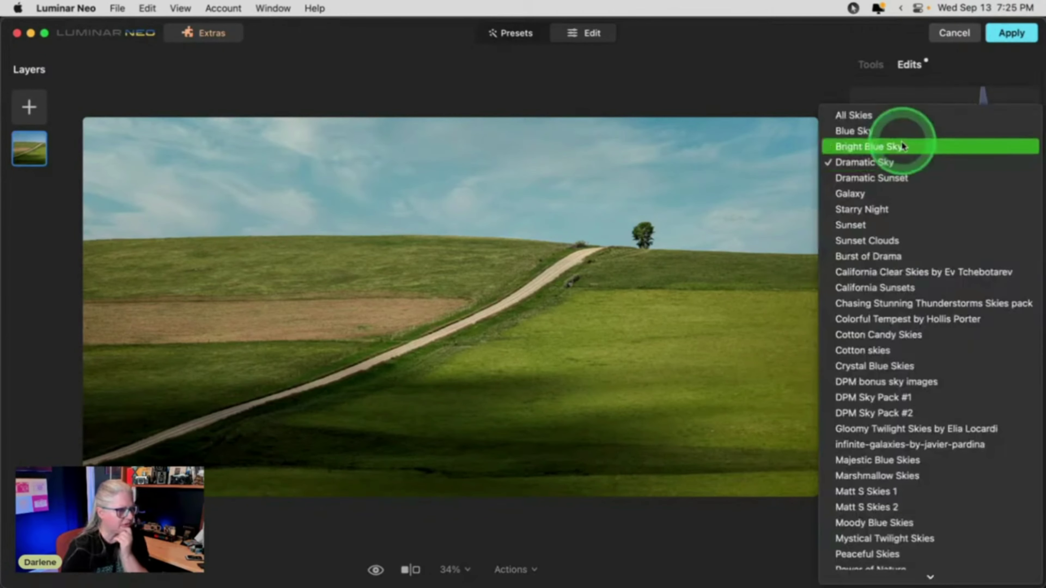
pyautogui.click(892, 179)
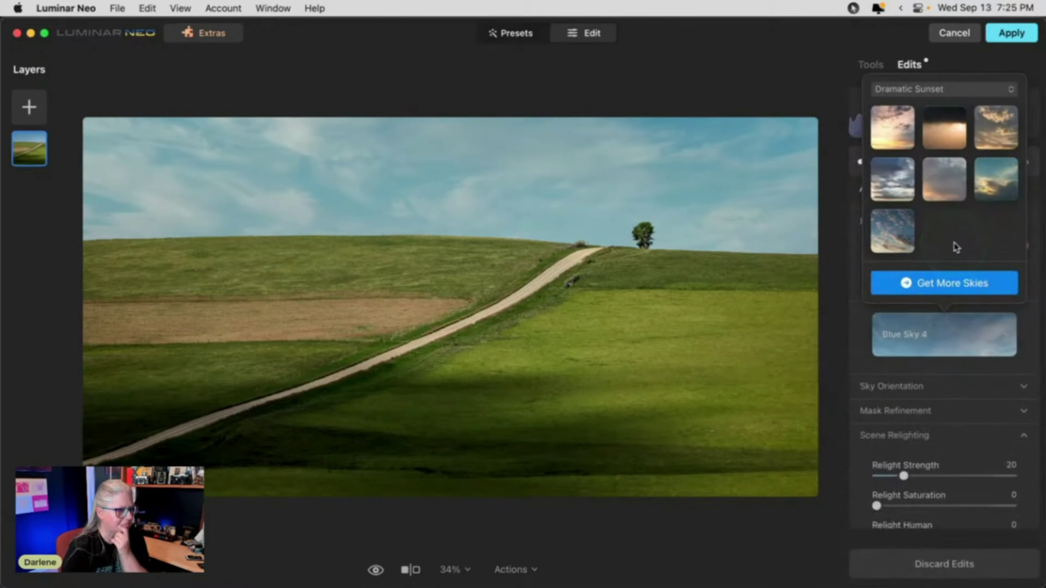
pyautogui.click(892, 138)
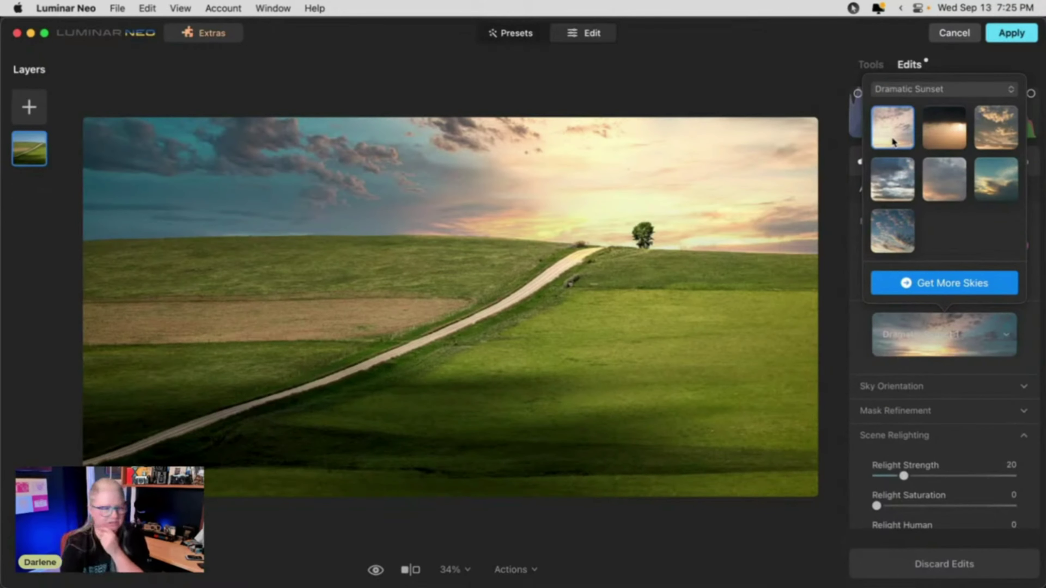
# Switch to the California Clear Skies category and apply California Clear Skies 7
pyautogui.click(899, 90)
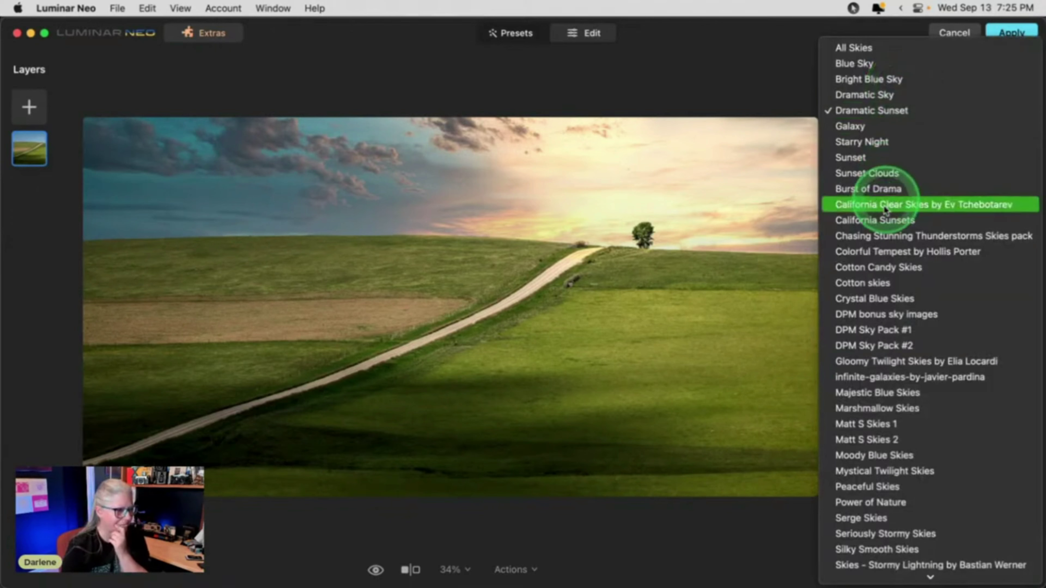
pyautogui.click(883, 220)
pyautogui.click(840, 213)
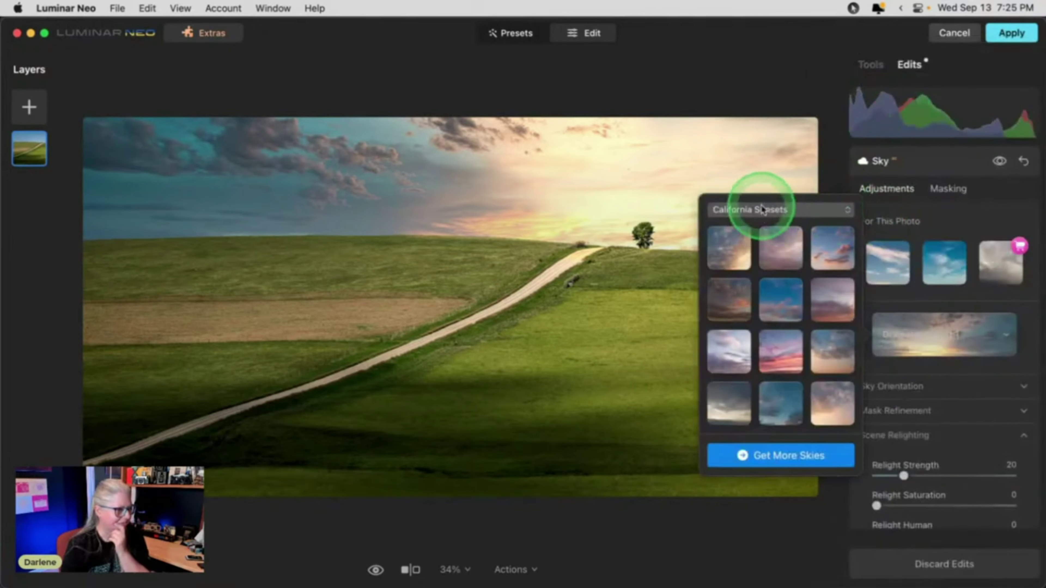
pyautogui.click(944, 250)
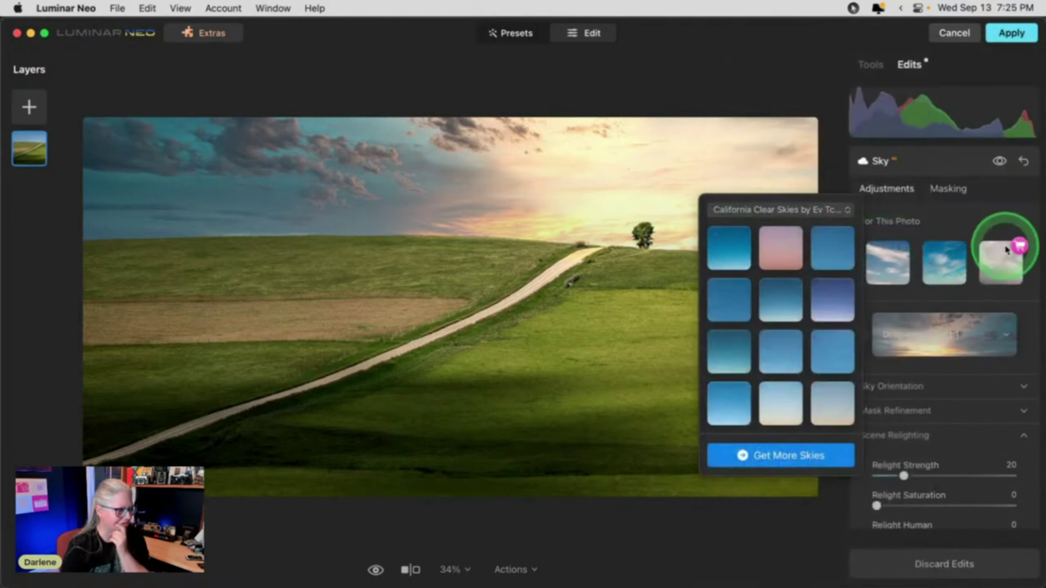
pyautogui.click(945, 222)
pyautogui.click(923, 320)
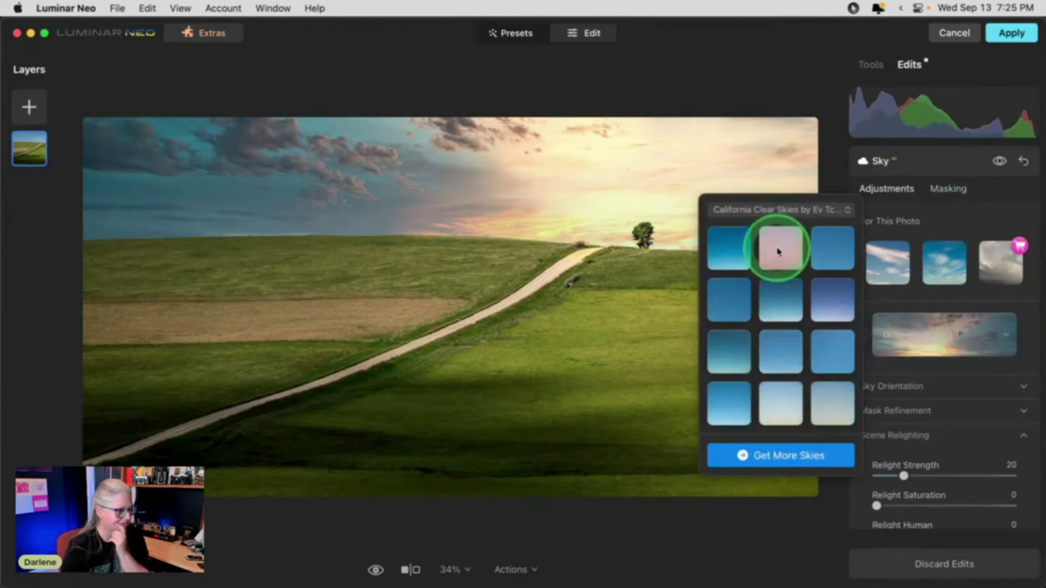
pyautogui.click(730, 400)
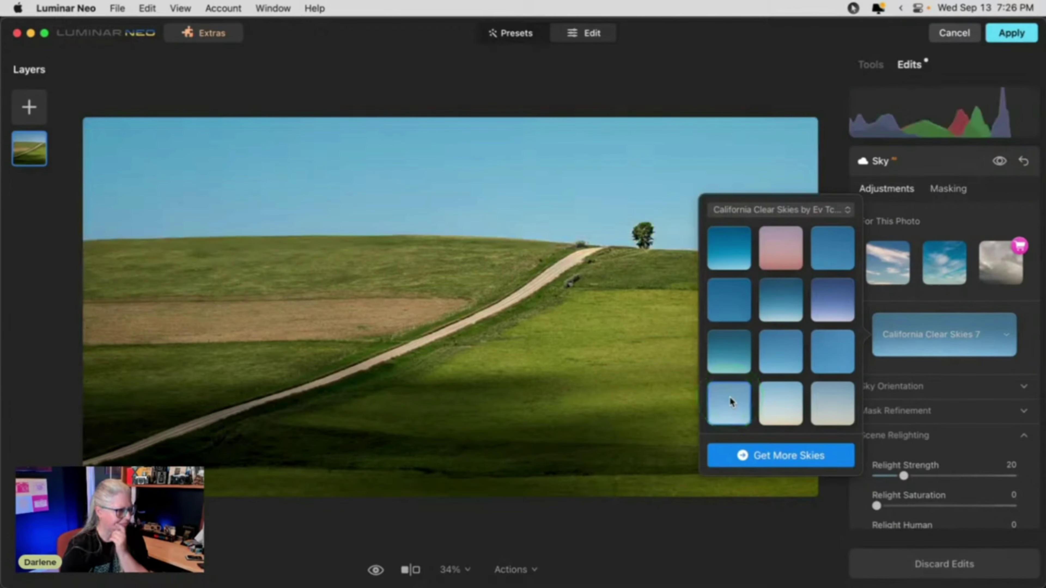
# Raise the sky Brightness to 40 in Sky Adjustments
pyautogui.moveTo(943, 159); pyautogui.dragTo(955, 219)
pyautogui.scroll(-5, 955, 219)
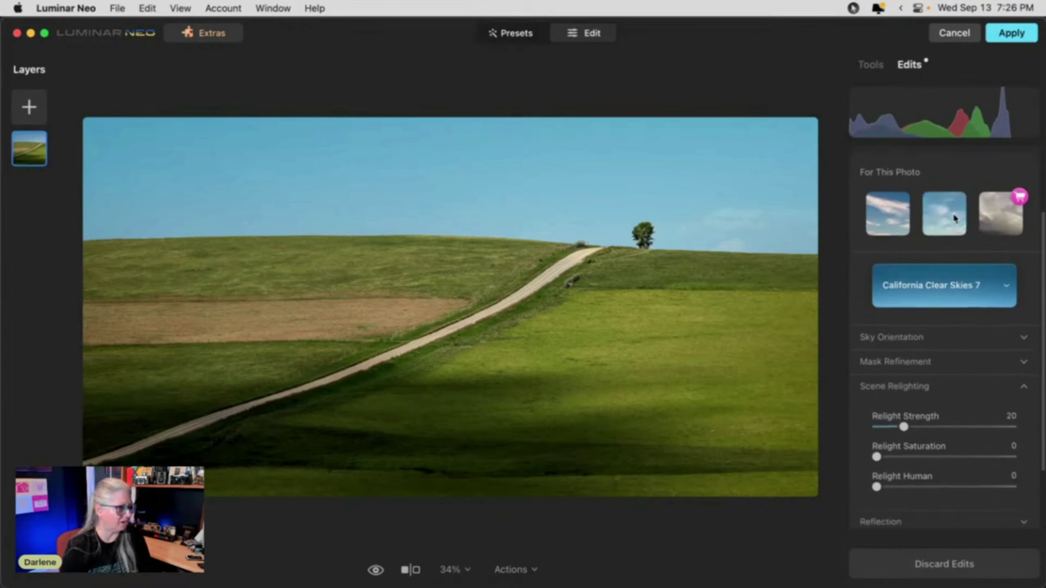
pyautogui.scroll(-3, 954, 214)
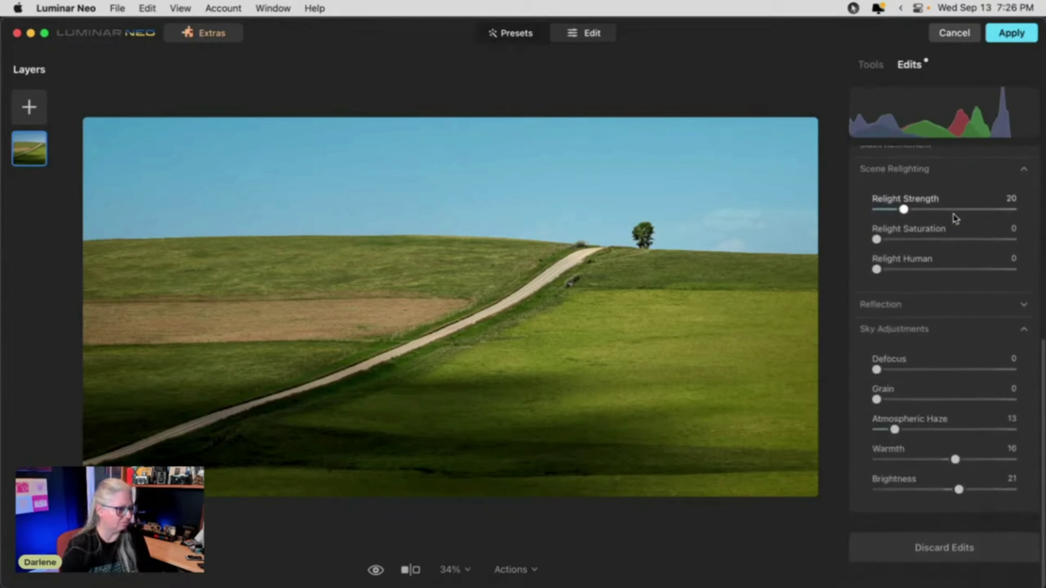
pyautogui.moveTo(928, 500); pyautogui.dragTo(977, 504)
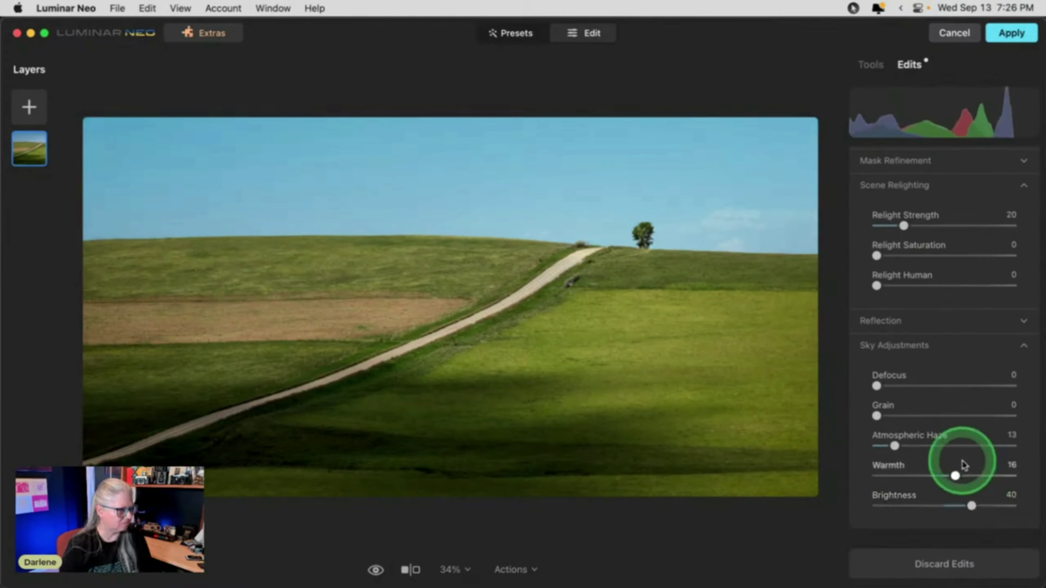
# Set Relight Strength to 90, Relight Saturation to 37, and sky mask Fix Details to 85
pyautogui.moveTo(903, 226); pyautogui.dragTo(1001, 226)
pyautogui.click(890, 234)
pyautogui.moveTo(878, 255); pyautogui.dragTo(928, 254)
pyautogui.click(891, 165)
pyautogui.moveTo(997, 261)
pyautogui.mouseDown()
pyautogui.moveTo(942, 263)
pyautogui.moveTo(994, 262)
pyautogui.mouseUp()
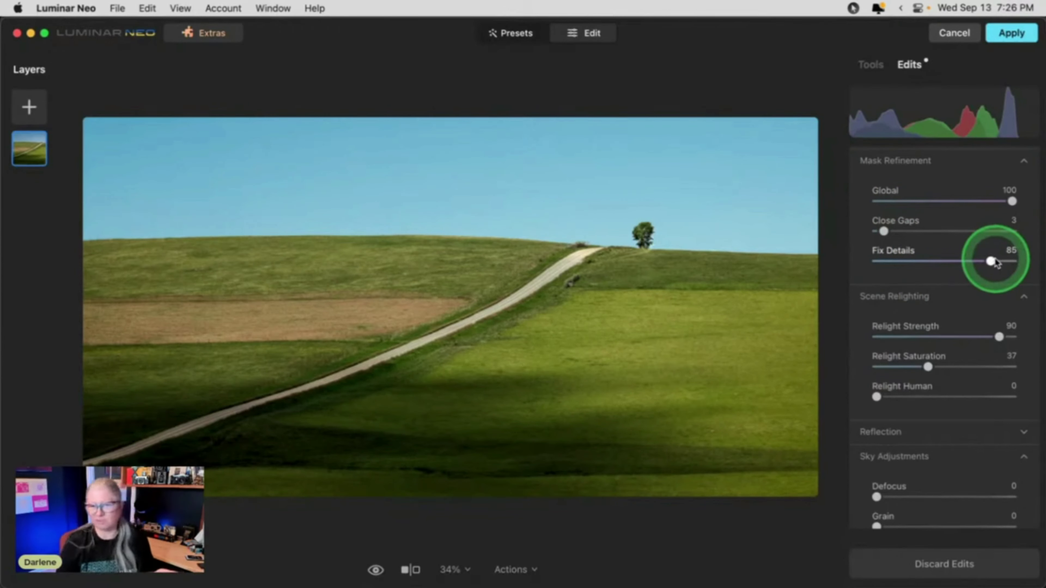
pyautogui.scroll(5, 995, 262)
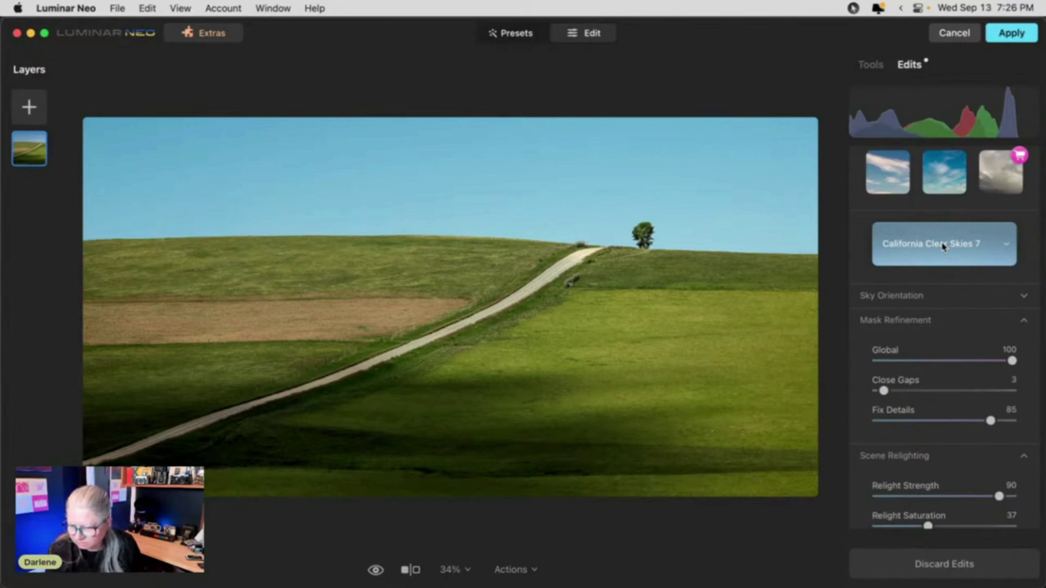
# Try the California Clear Skies 8 and 9 skies
pyautogui.click(942, 242)
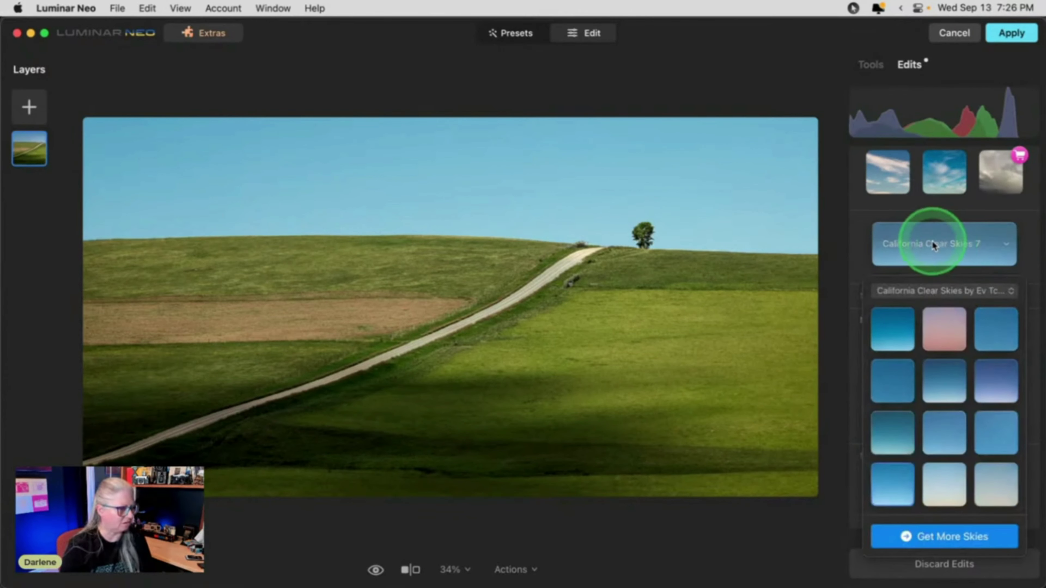
pyautogui.click(931, 485)
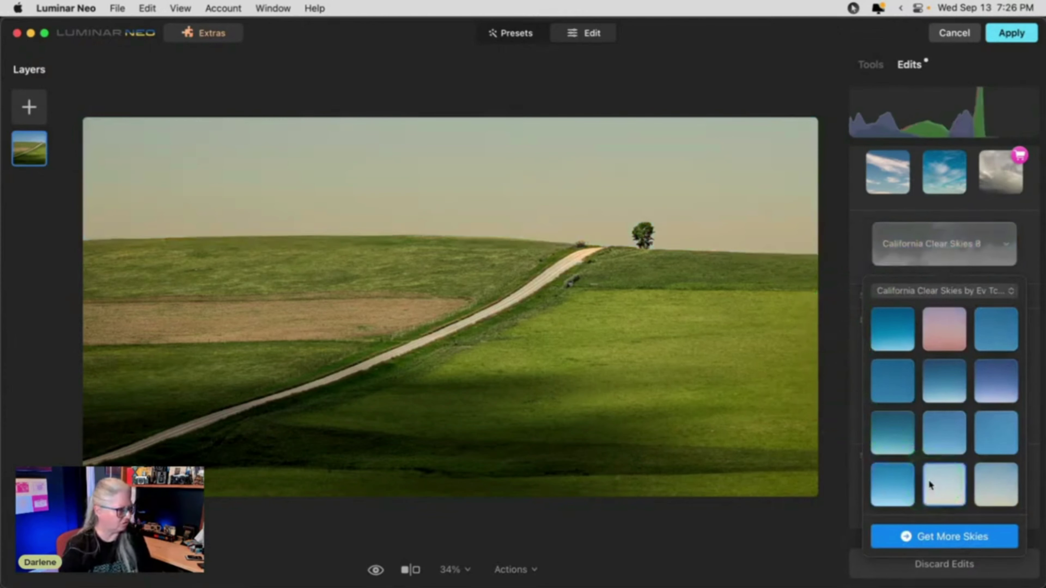
pyautogui.click(981, 484)
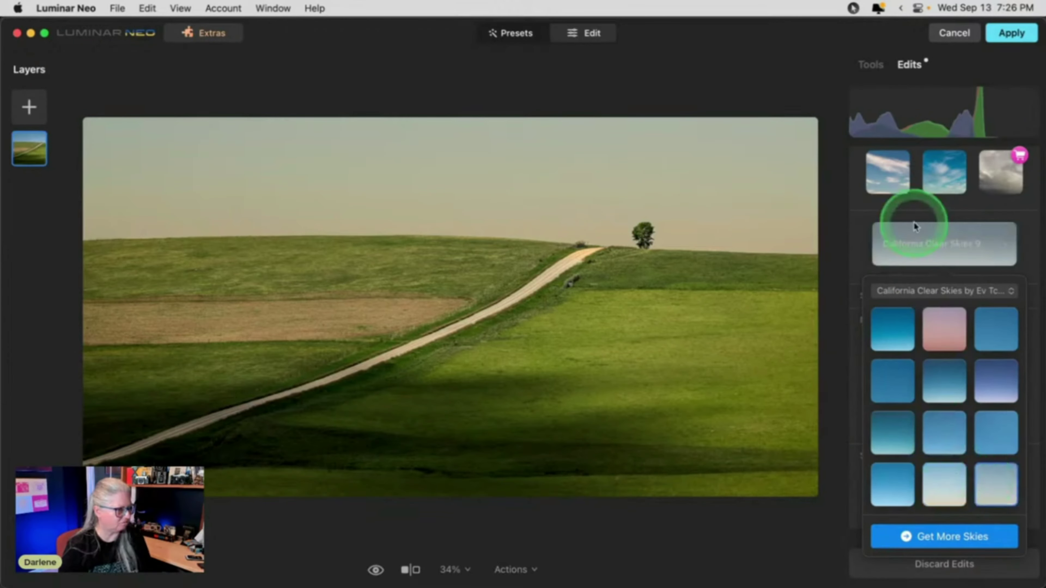
pyautogui.click(929, 244)
pyautogui.click(929, 246)
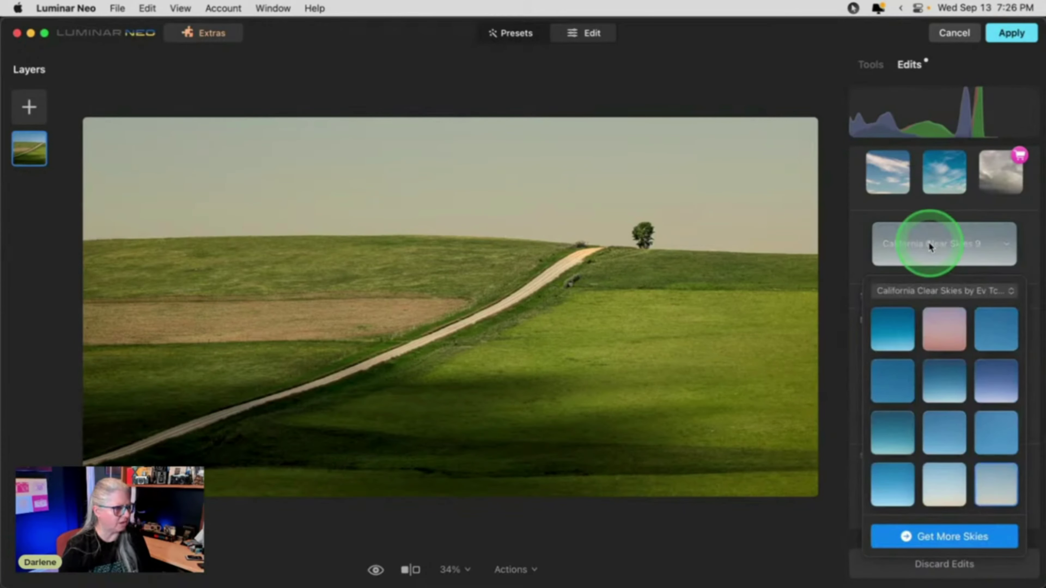
# Switch to the Blue Sky category, apply Blue Sky 4 and cool Warmth to -9
pyautogui.click(926, 291)
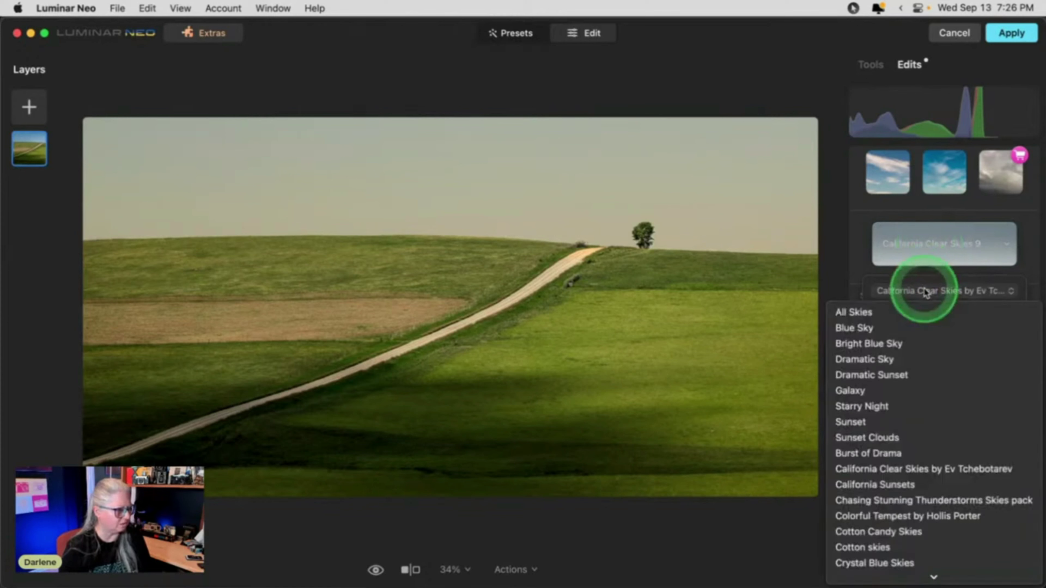
pyautogui.click(906, 328)
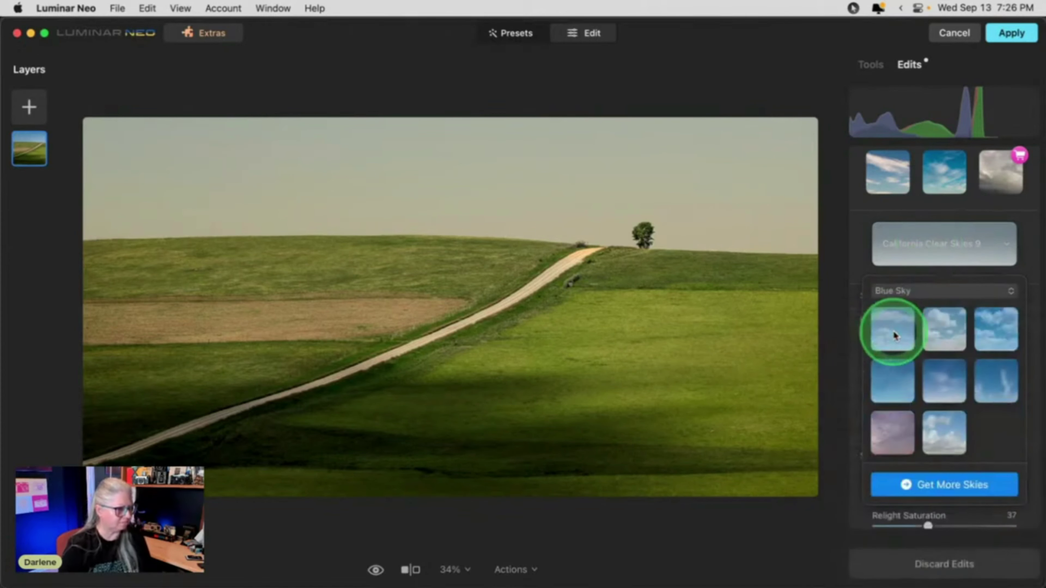
pyautogui.click(898, 388)
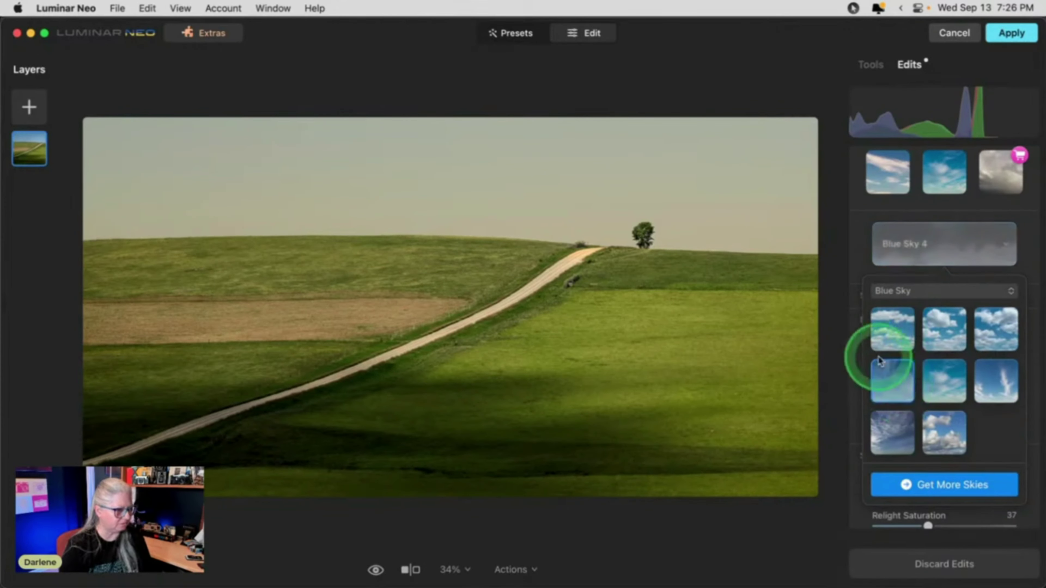
pyautogui.click(862, 267)
pyautogui.scroll(-5, 964, 365)
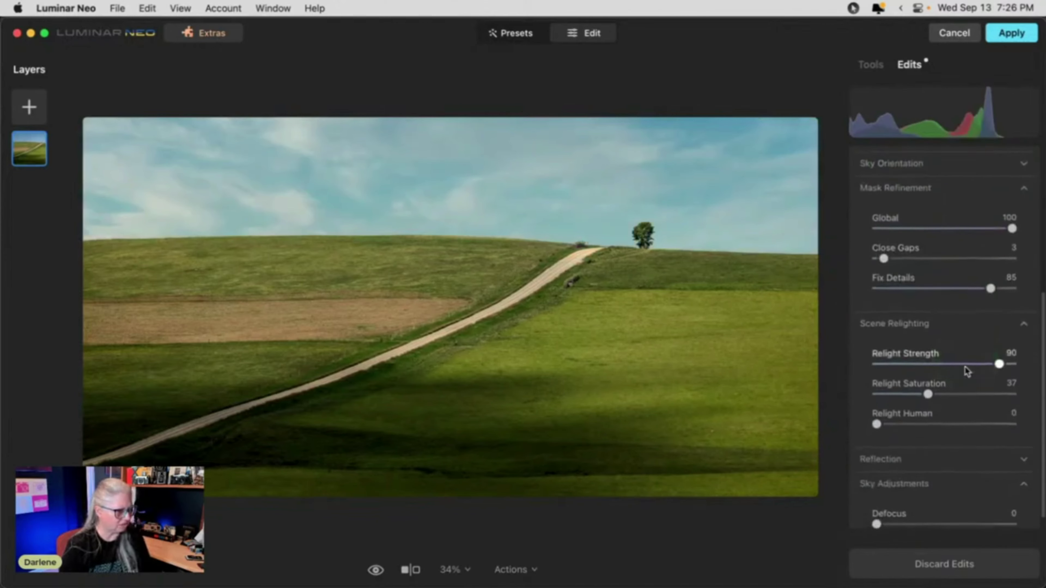
pyautogui.scroll(-5, 966, 367)
pyautogui.moveTo(934, 442); pyautogui.dragTo(937, 476)
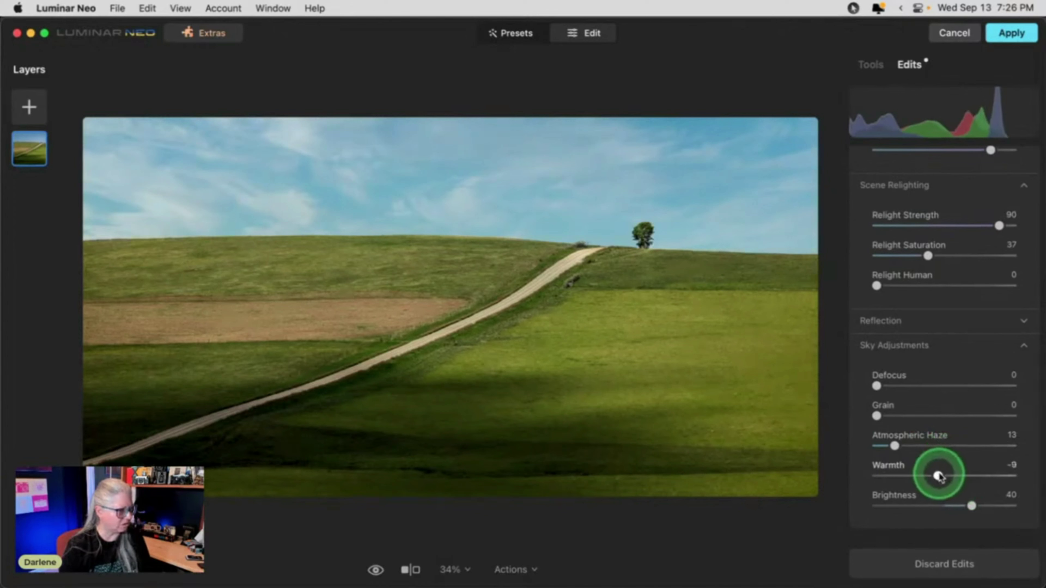
pyautogui.scroll(10, 943, 290)
# Expand the Enhance and Color edits, then zoom to 100% near the road crest
pyautogui.click(925, 173)
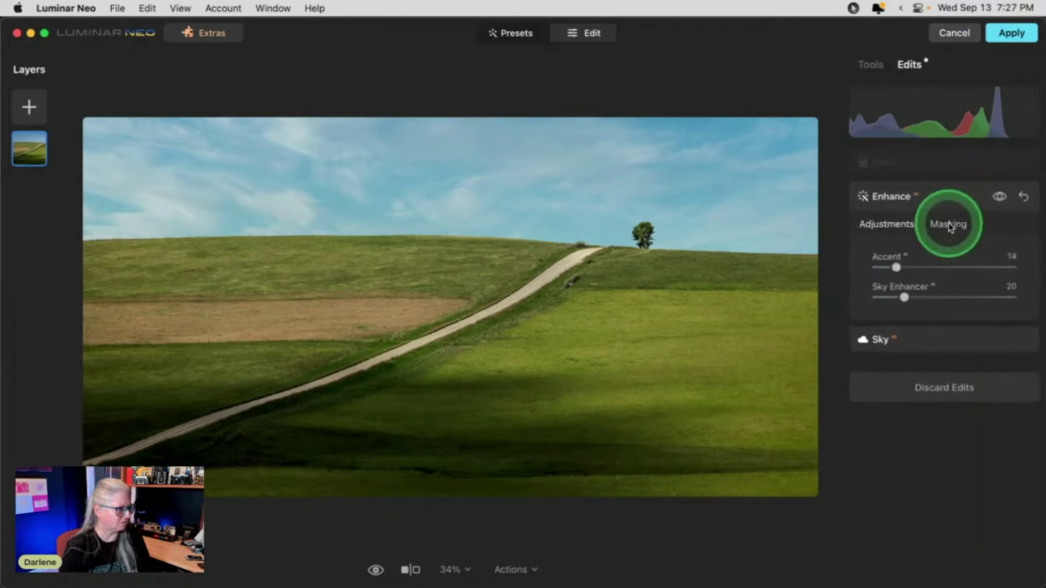
pyautogui.click(938, 162)
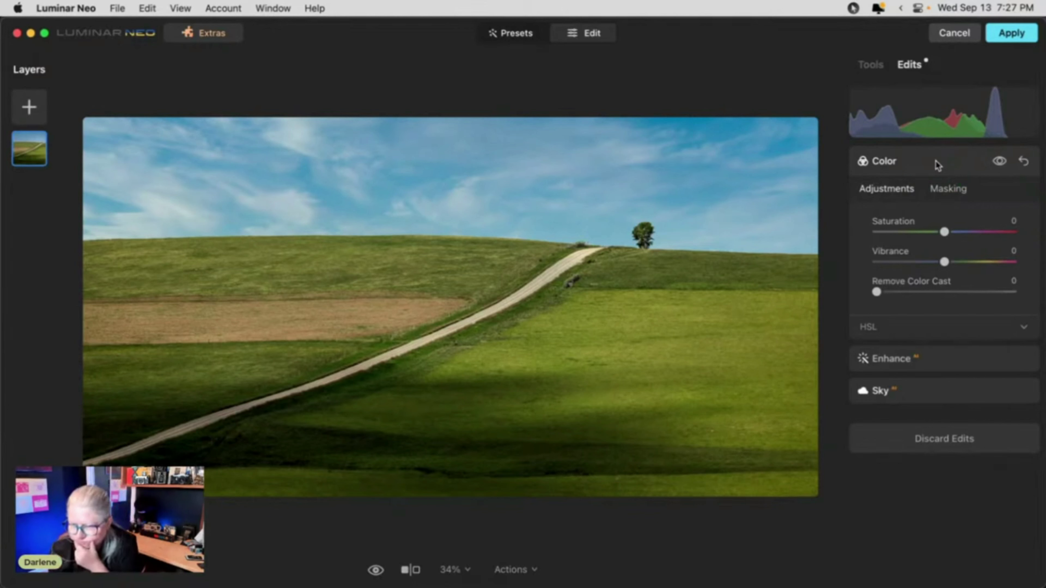
pyautogui.click(928, 172)
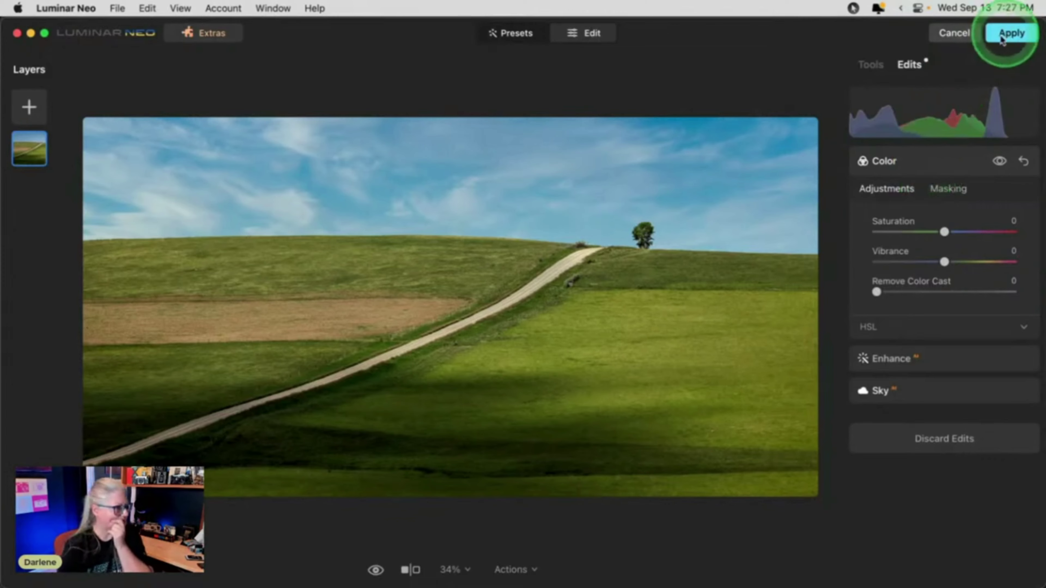
pyautogui.click(585, 238)
pyautogui.click(586, 238)
pyautogui.click(624, 306)
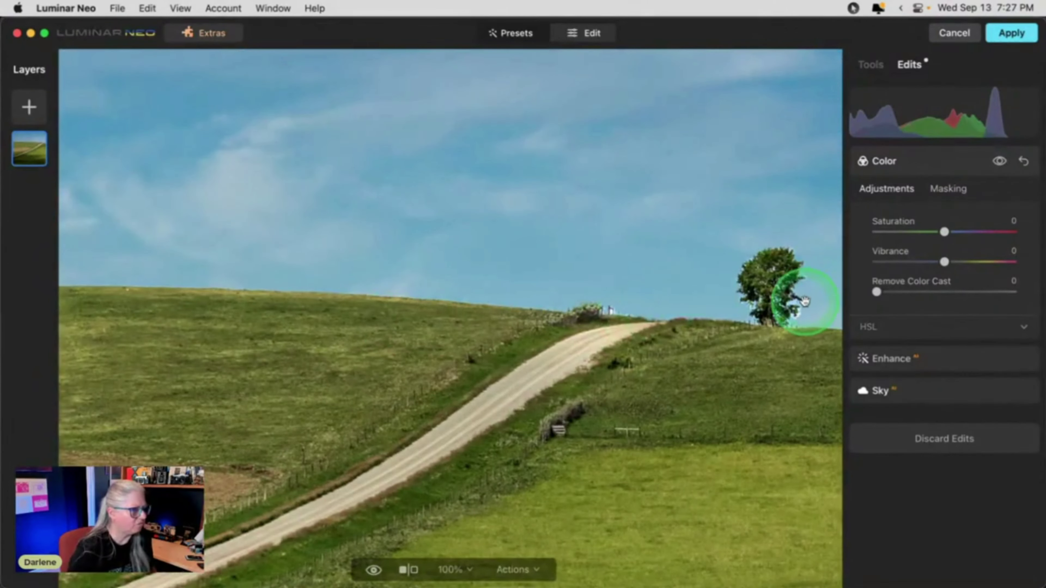
# Refine the sky mask: raise Close Gaps, Global Strength 92, Fix Details up to 89
pyautogui.moveTo(805, 302); pyautogui.dragTo(694, 289)
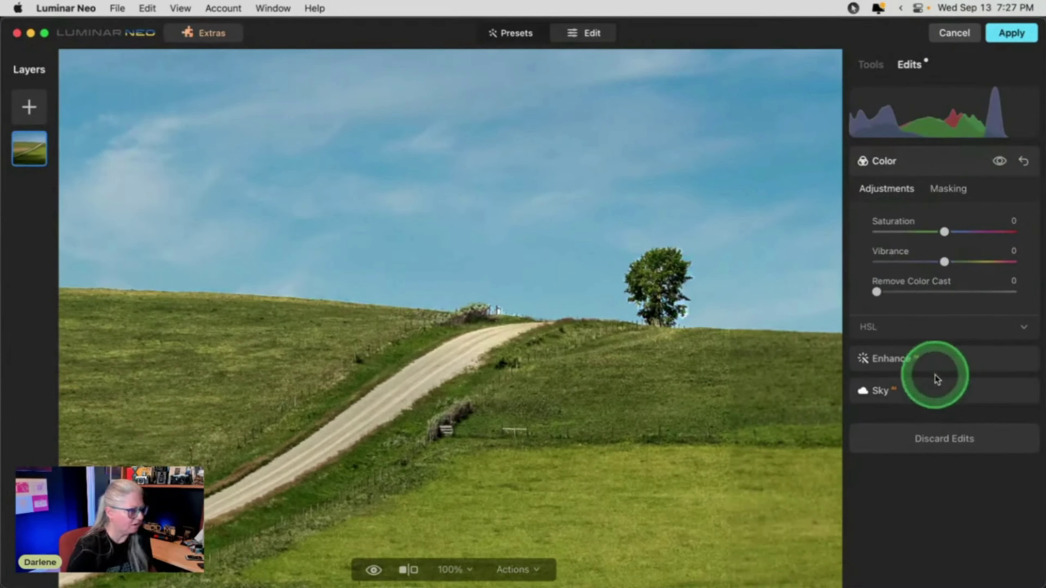
pyautogui.click(945, 381)
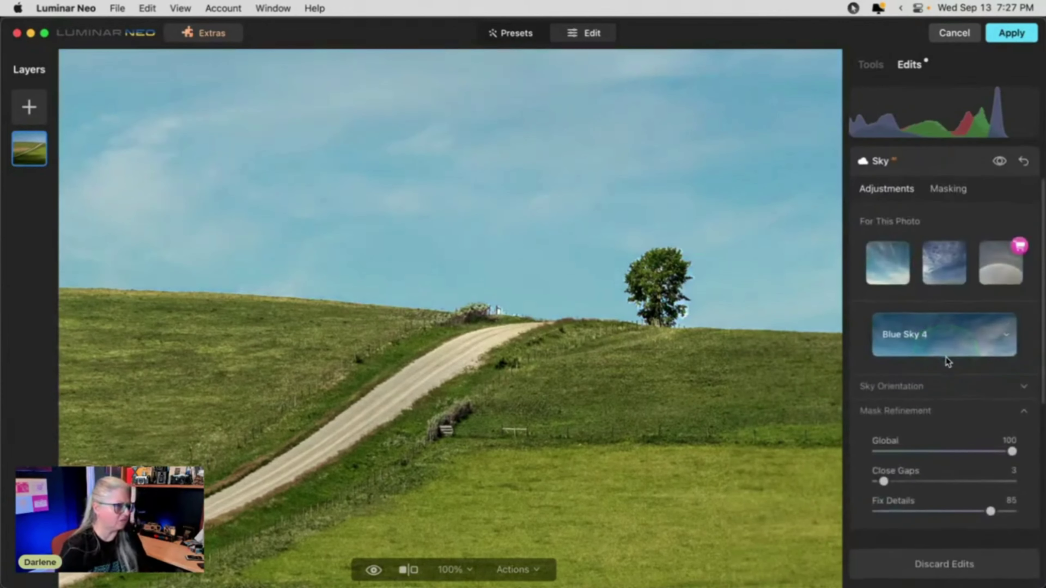
pyautogui.scroll(-3, 918, 385)
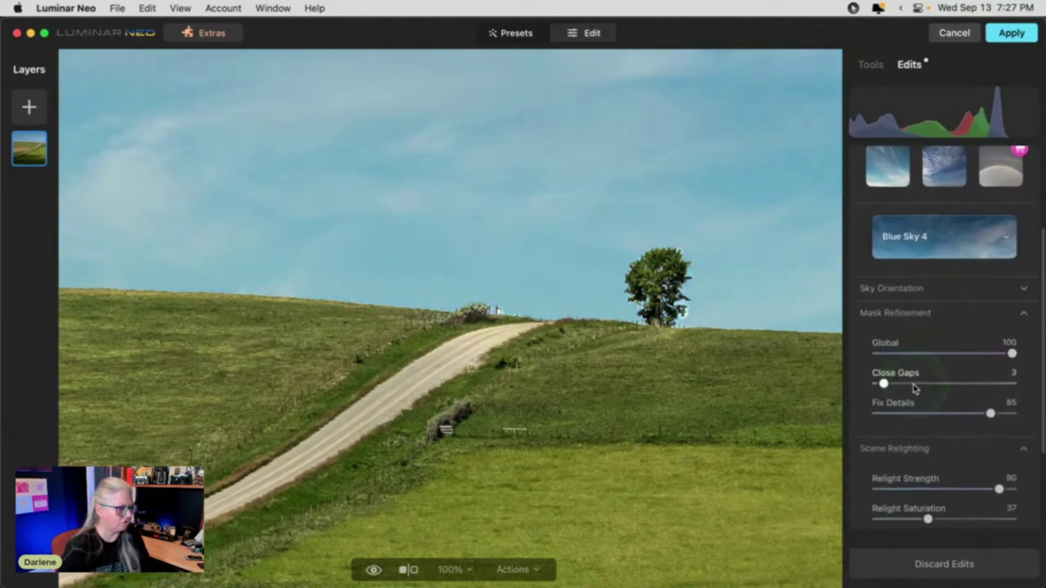
pyautogui.moveTo(885, 385); pyautogui.dragTo(906, 384)
pyautogui.moveTo(1012, 353); pyautogui.dragTo(1002, 354)
pyautogui.moveTo(990, 416); pyautogui.dragTo(952, 414)
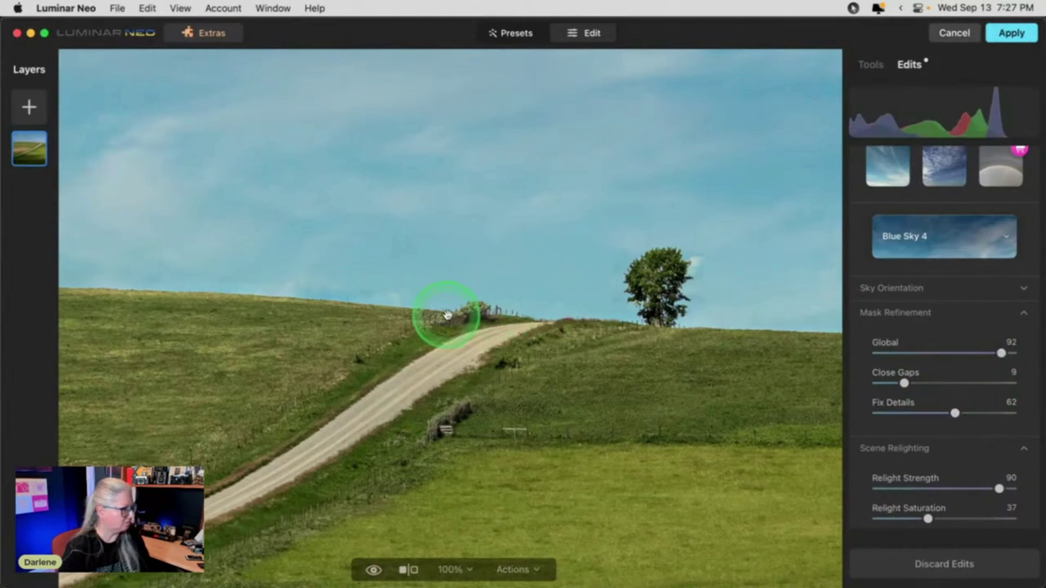
pyautogui.moveTo(642, 351); pyautogui.dragTo(477, 332)
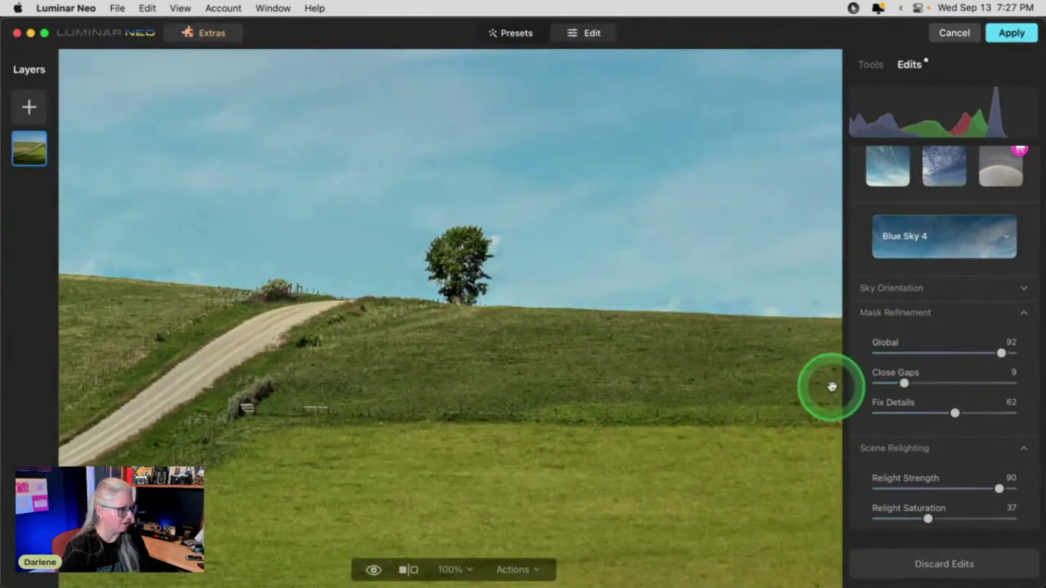
pyautogui.moveTo(956, 413); pyautogui.dragTo(998, 414)
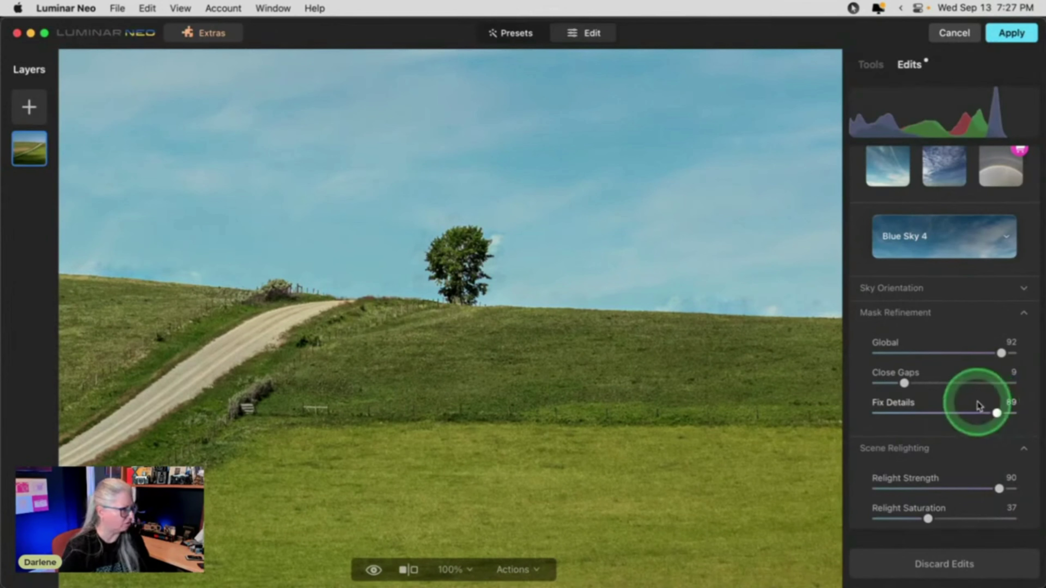
pyautogui.scroll(4, 981, 401)
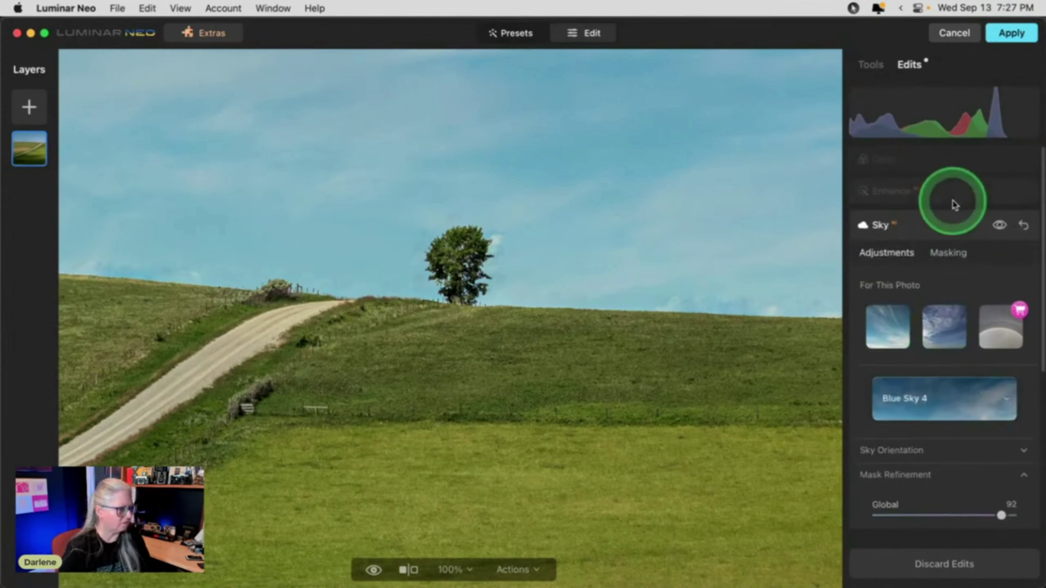
# Add Color Harmony Color Contrast at Amount 19 with Hue 77
pyautogui.click(869, 64)
pyautogui.click(712, 268)
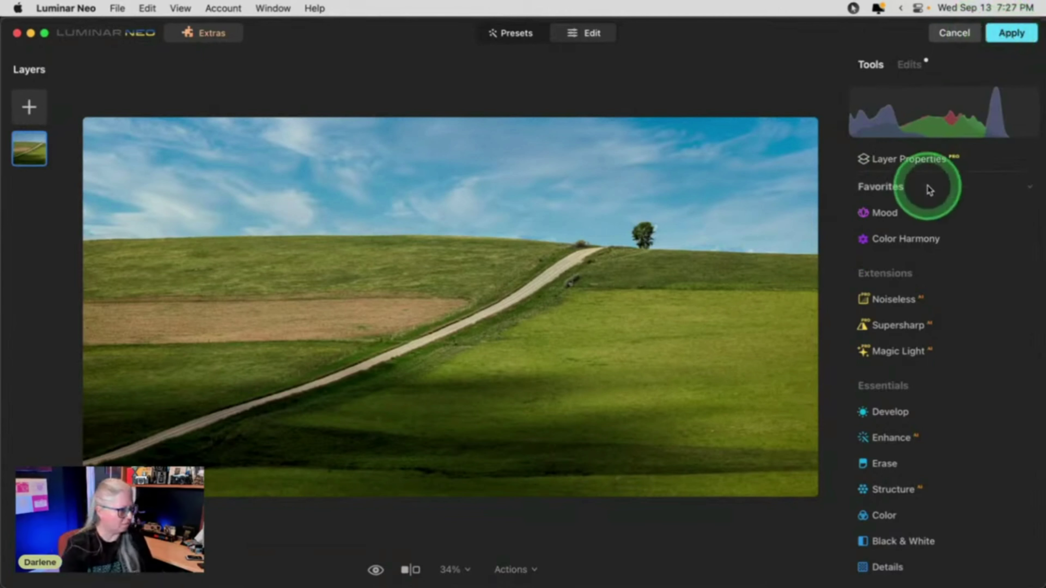
pyautogui.click(913, 238)
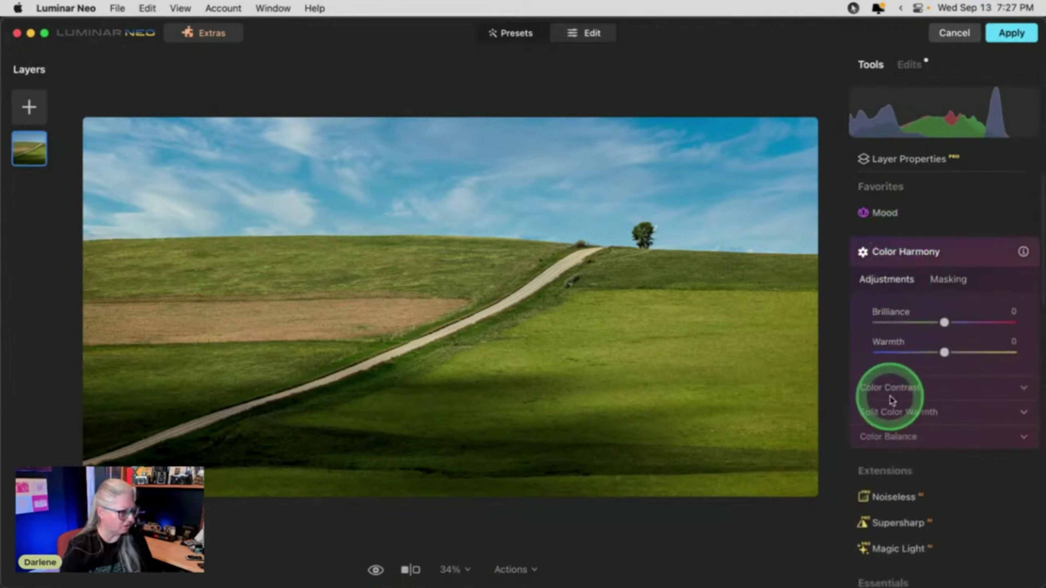
pyautogui.click(894, 388)
pyautogui.moveTo(877, 428); pyautogui.dragTo(934, 428)
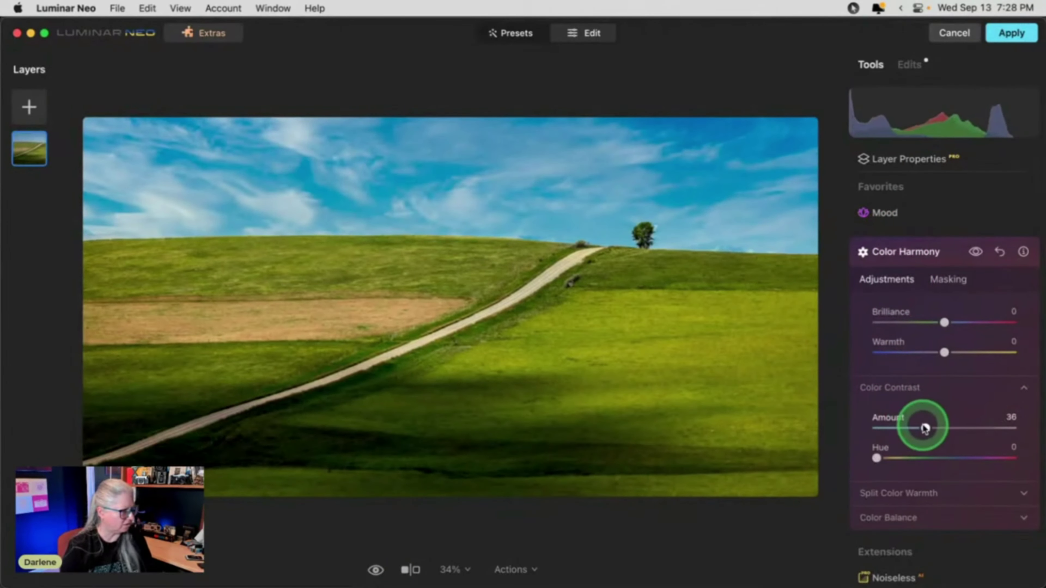
pyautogui.moveTo(925, 428); pyautogui.dragTo(921, 429)
pyautogui.moveTo(877, 458); pyautogui.dragTo(896, 428)
# Collapse Color Harmony and locate the Mystical effect among the Creative tools
pyautogui.click(945, 253)
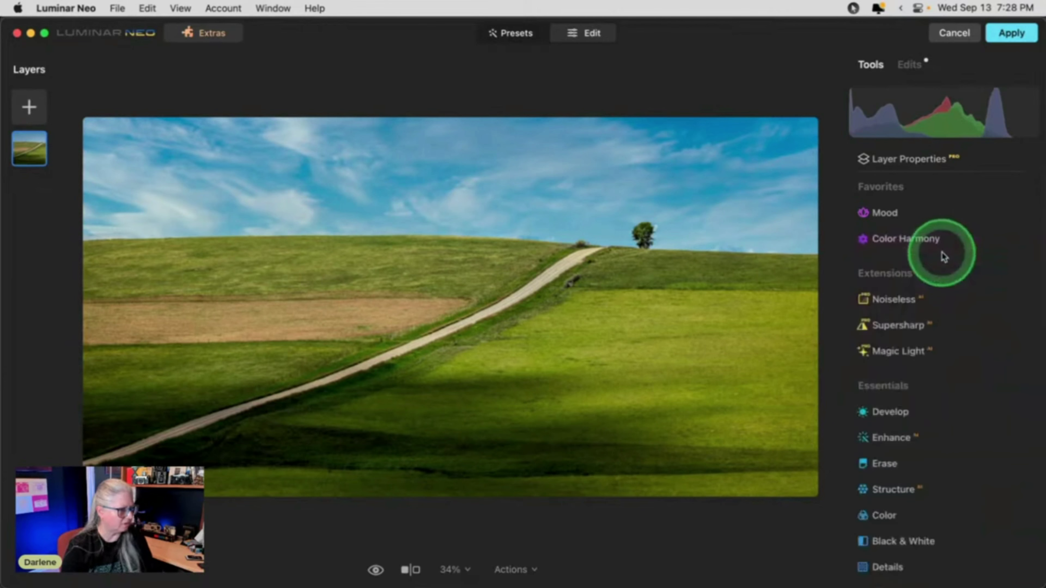
pyautogui.scroll(-6, 943, 253)
pyautogui.scroll(-5, 944, 256)
pyautogui.click(912, 267)
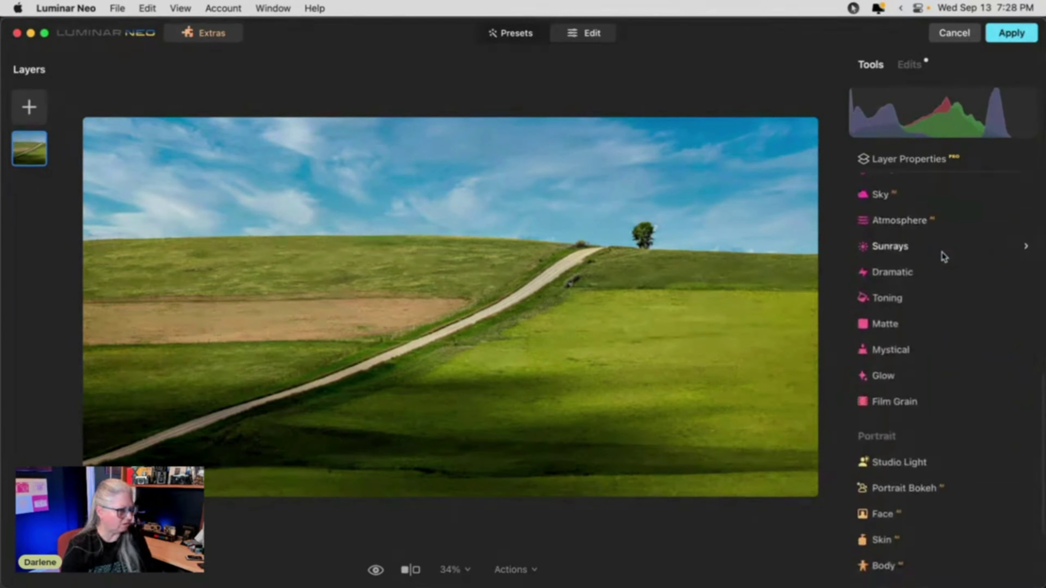
pyautogui.scroll(5, 911, 266)
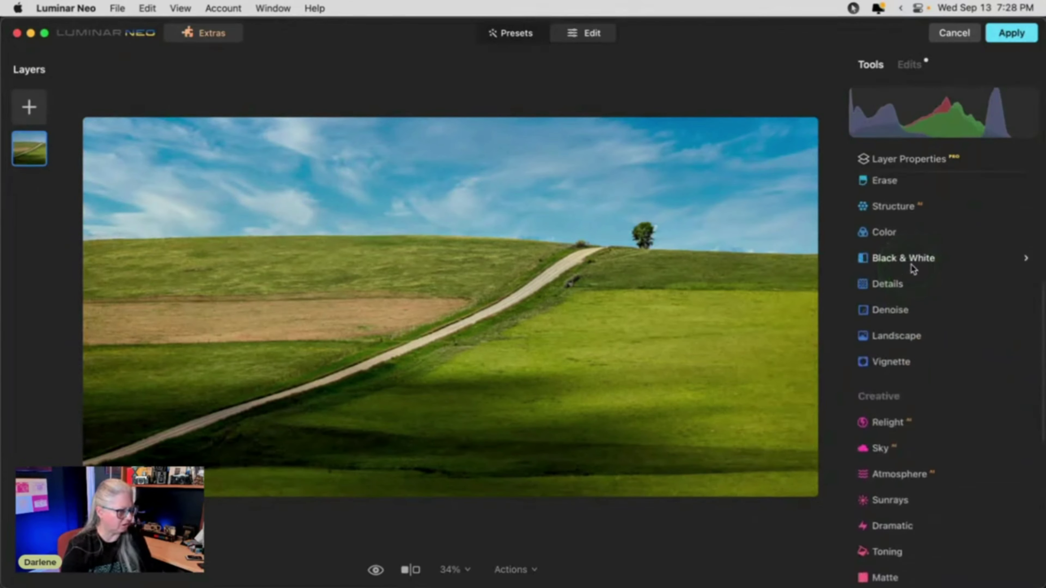
pyautogui.scroll(-4, 911, 269)
pyautogui.click(864, 361)
pyautogui.click(883, 408)
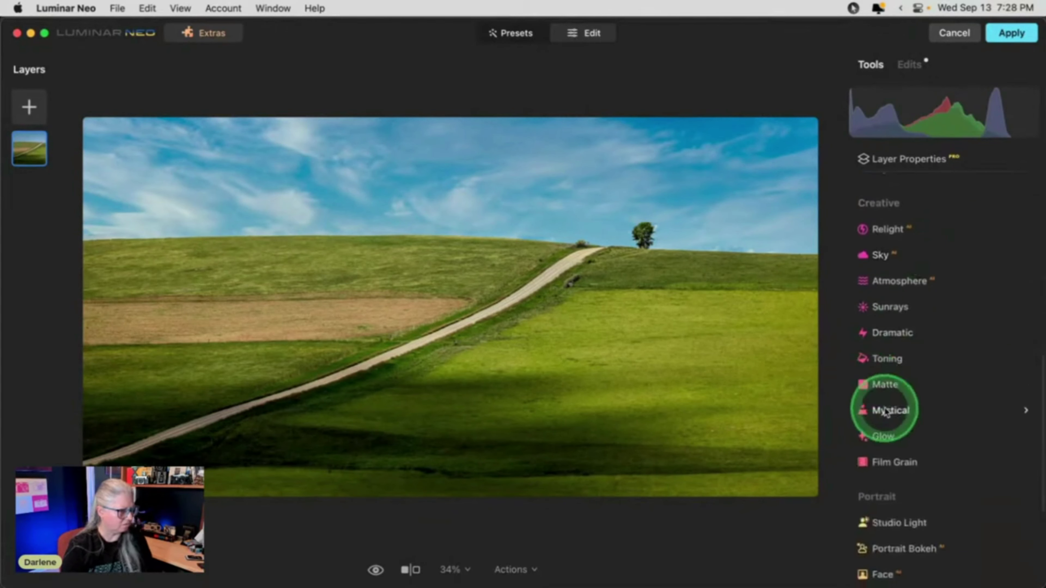
# Set Mystical Amount to 30 and add Mystical to the favourite tools
pyautogui.click(1027, 412)
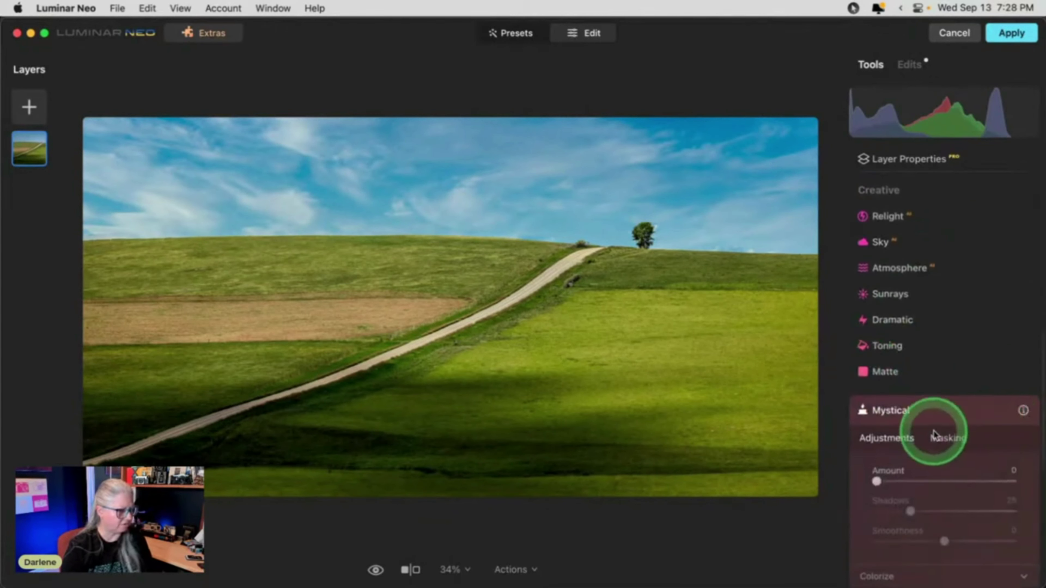
pyautogui.scroll(-3, 924, 435)
pyautogui.moveTo(886, 373); pyautogui.dragTo(932, 378)
pyautogui.click(938, 315)
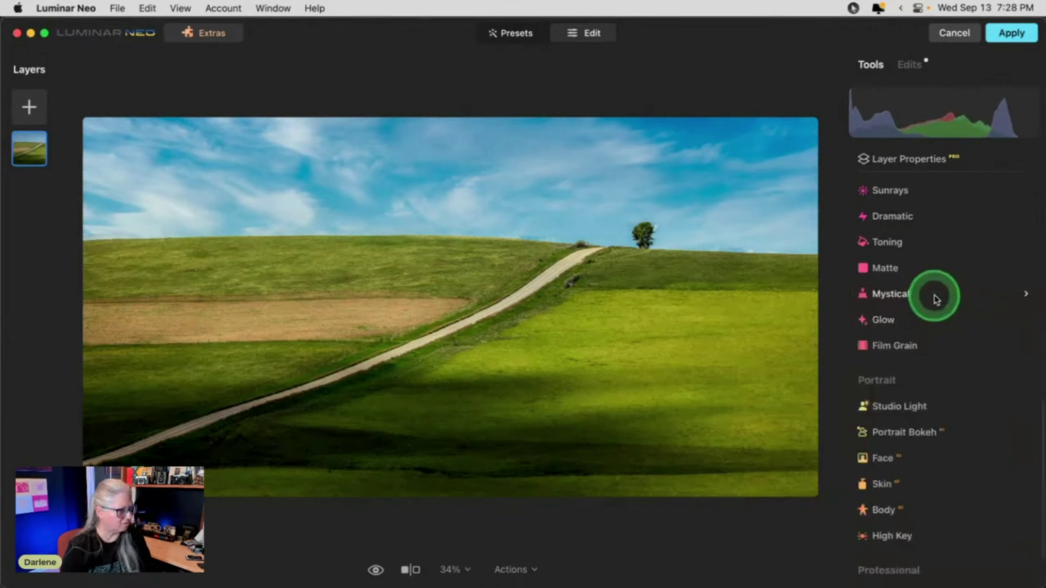
pyautogui.click(959, 314)
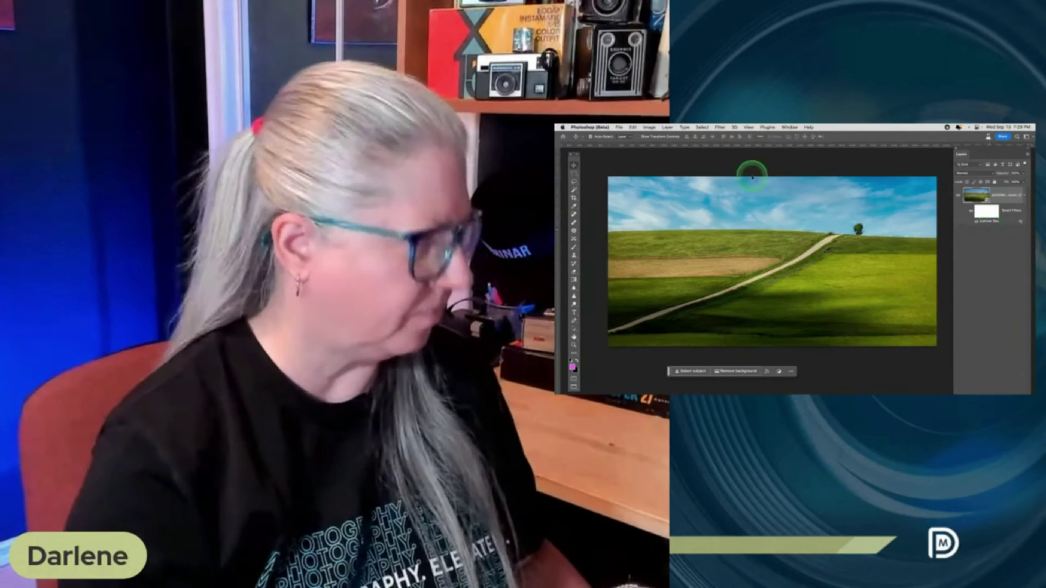
# Save the returned hill-road image with File > Save, then close it with File > Close
pyautogui.click(618, 127)
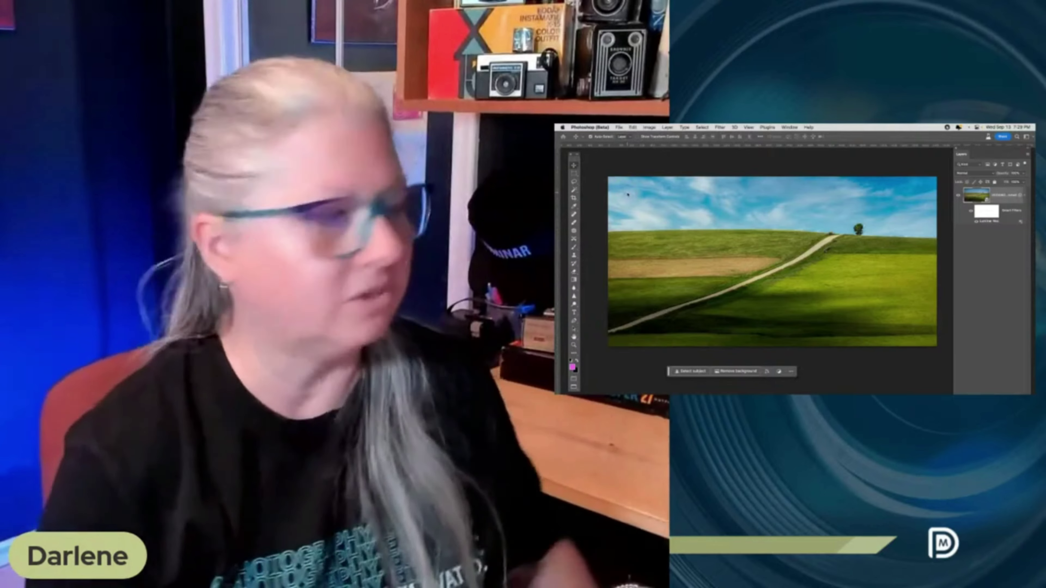
pyautogui.click(618, 127)
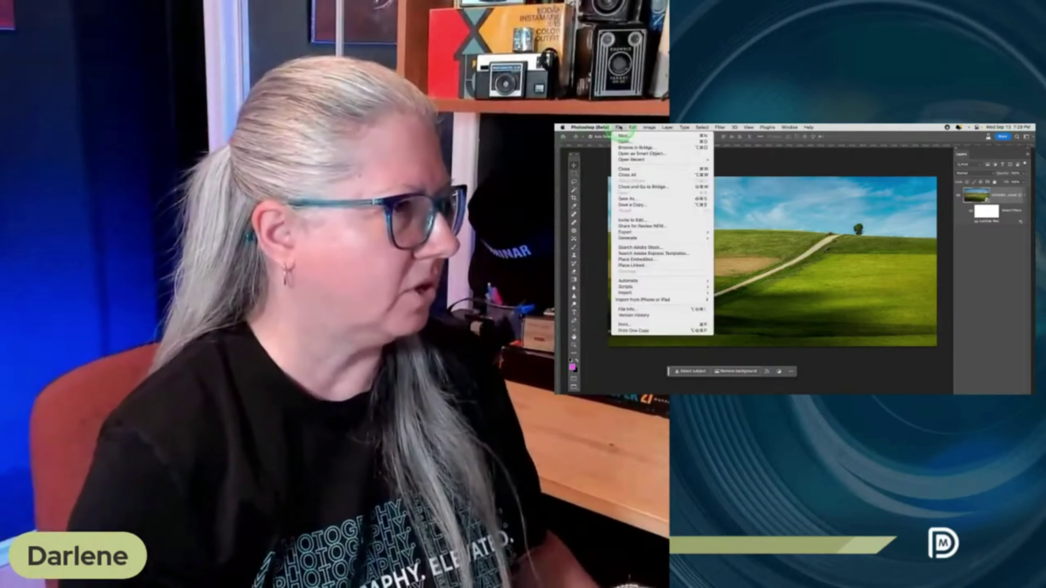
pyautogui.click(624, 169)
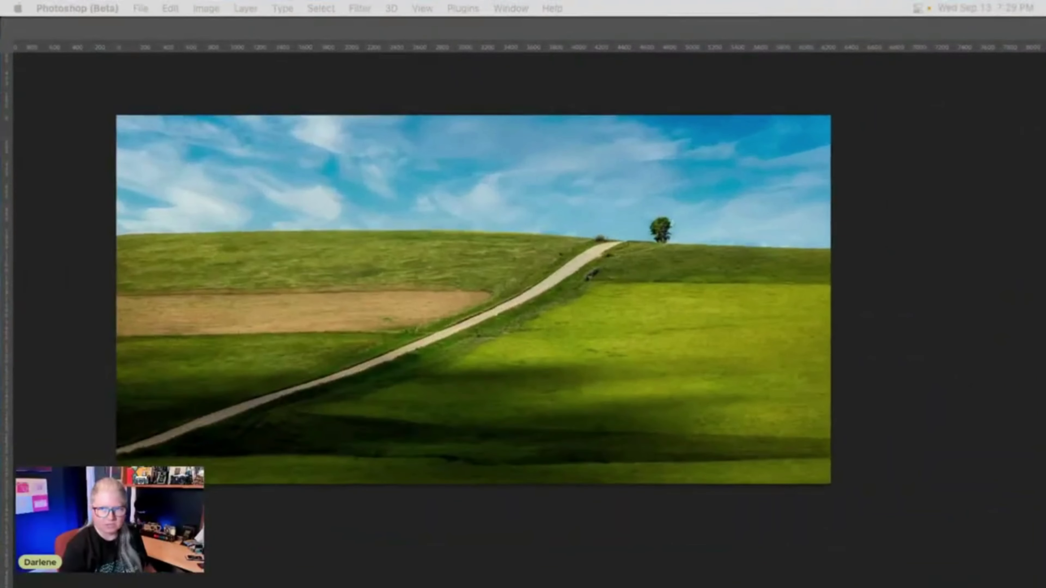
# Switch to Lightroom Classic and briefly toggle the sort and rating toolbar
pyautogui.press('super+Tab')
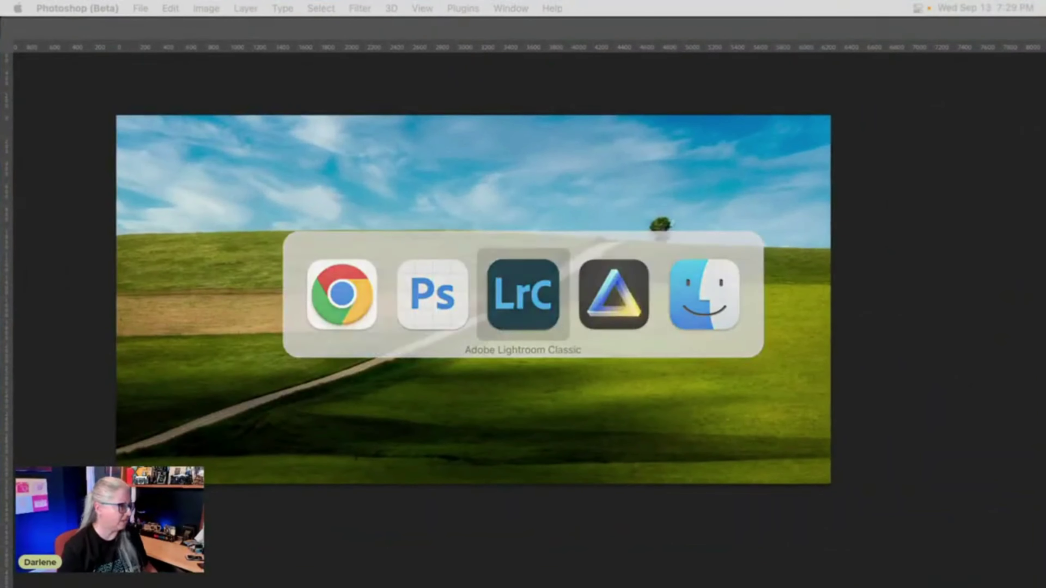
pyautogui.press('super+Tab')
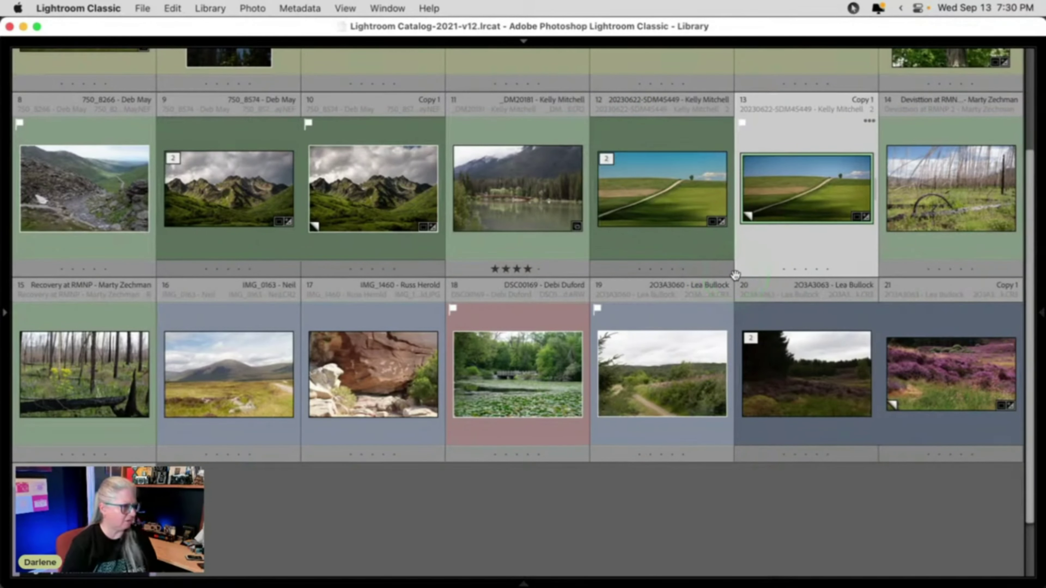
pyautogui.press('t')
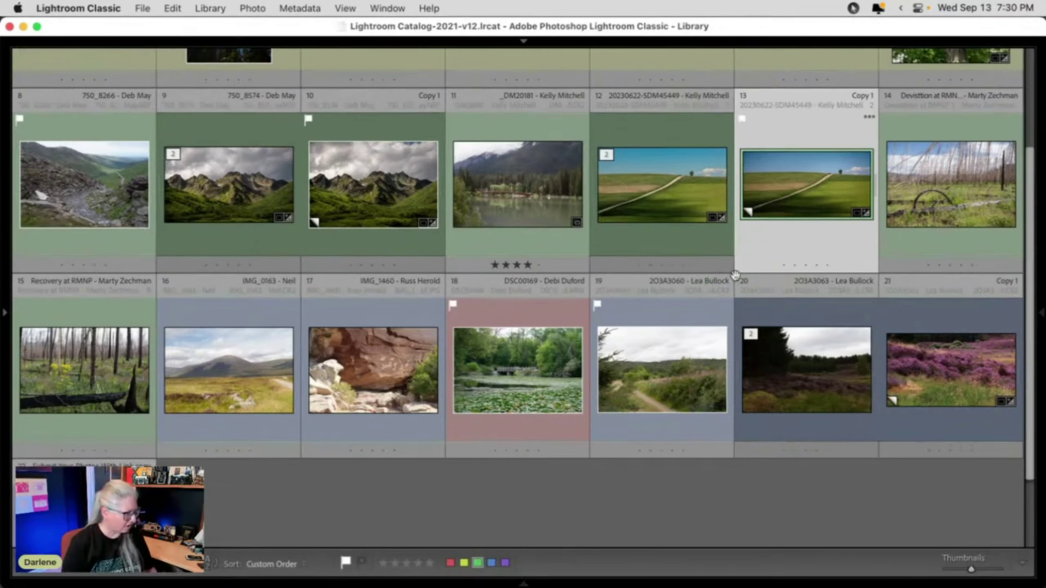
pyautogui.press('t')
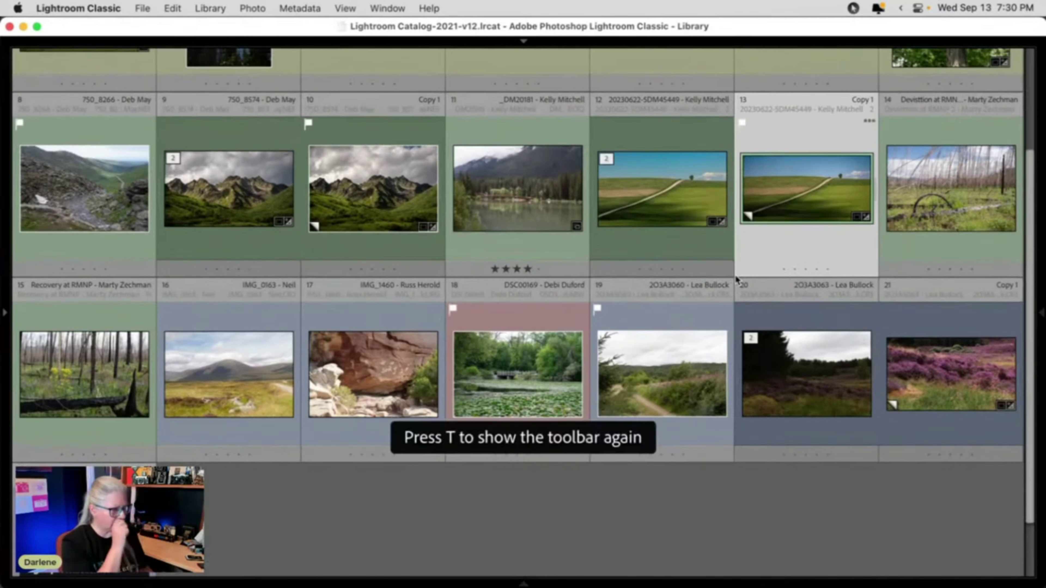
# View hillside photo 13 full-size, step to the wispy-cloud version, then return to Grid
pyautogui.click(812, 161)
pyautogui.moveTo(812, 161); pyautogui.dragTo(579, 263)
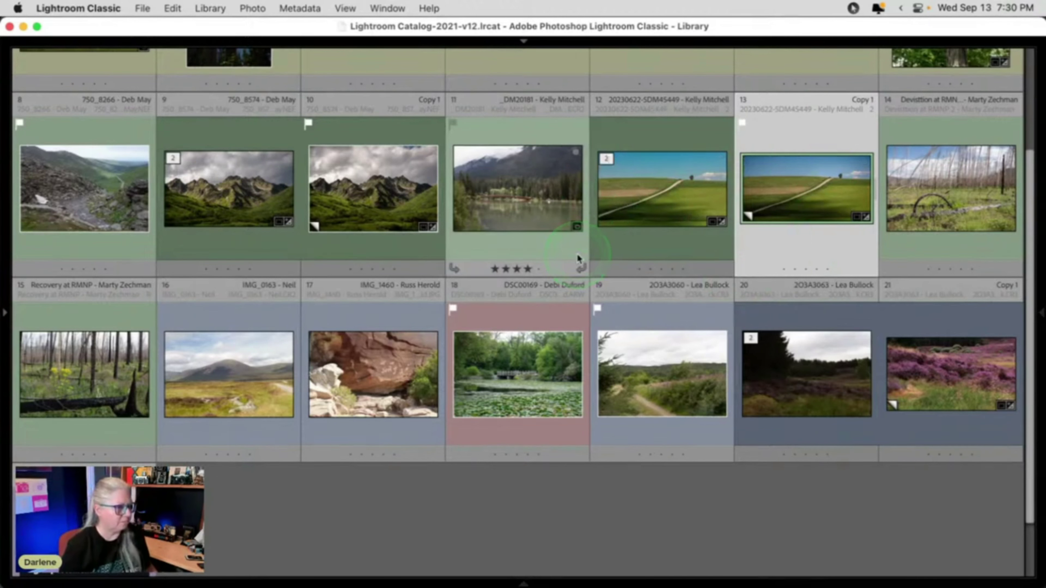
pyautogui.doubleClick(788, 201)
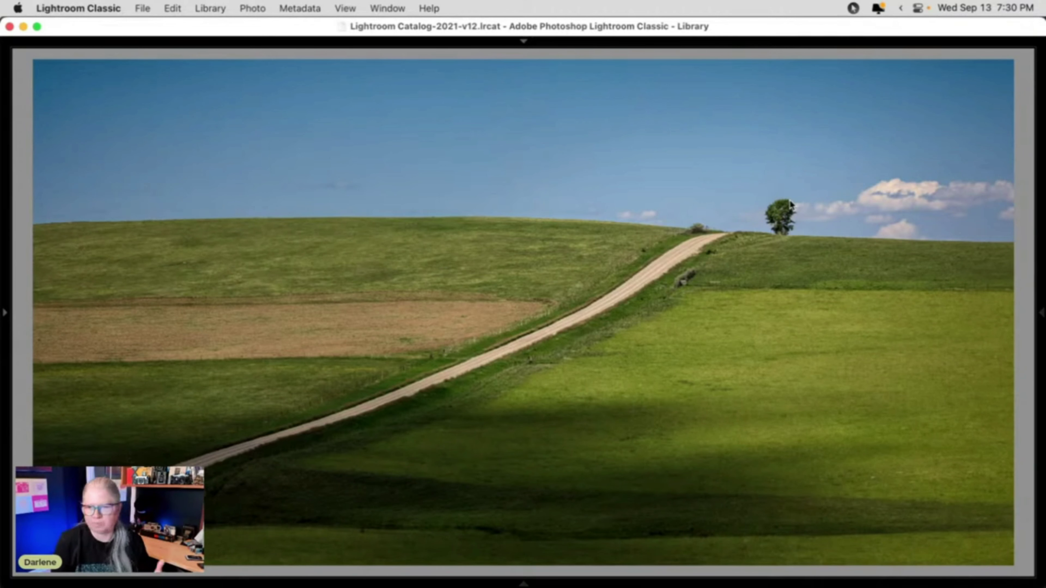
pyautogui.press('Right')
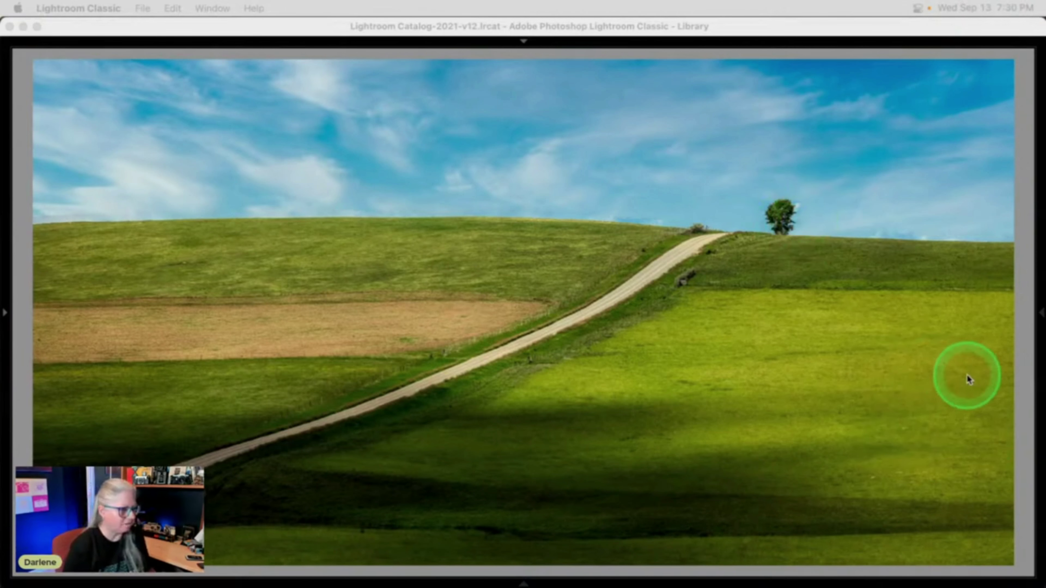
pyautogui.click(642, 338)
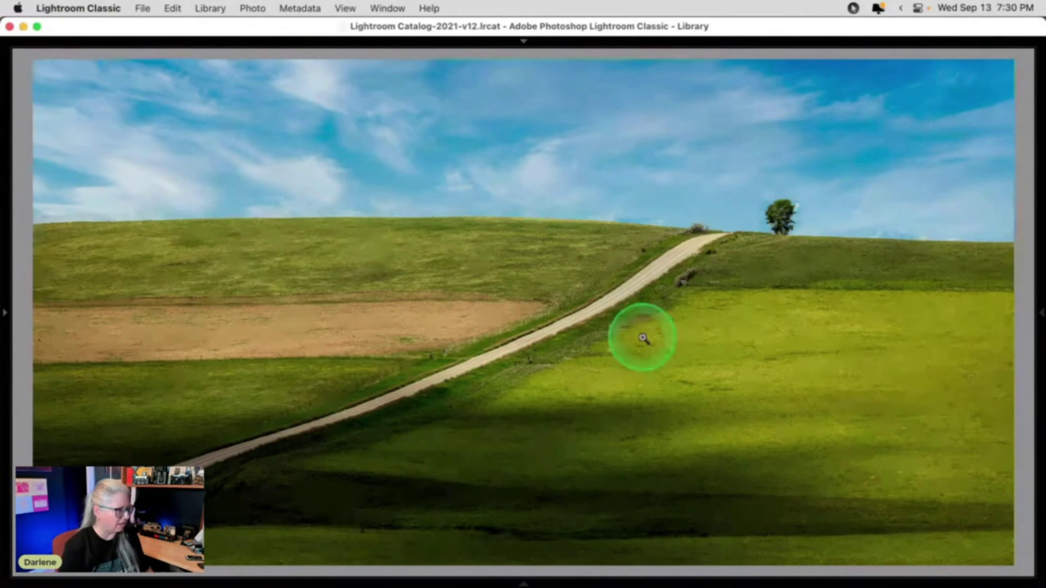
pyautogui.press('g')
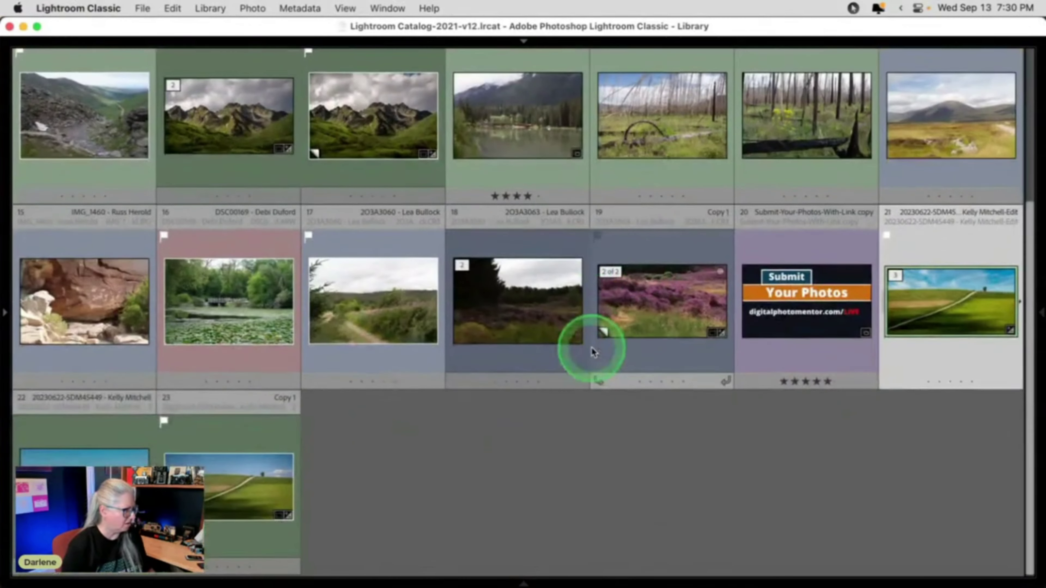
# Add photo 23 to the selection and compare it side by side with the wispy-cloud edit
pyautogui.keyDown('super'); pyautogui.click(207, 491); pyautogui.keyUp('super')
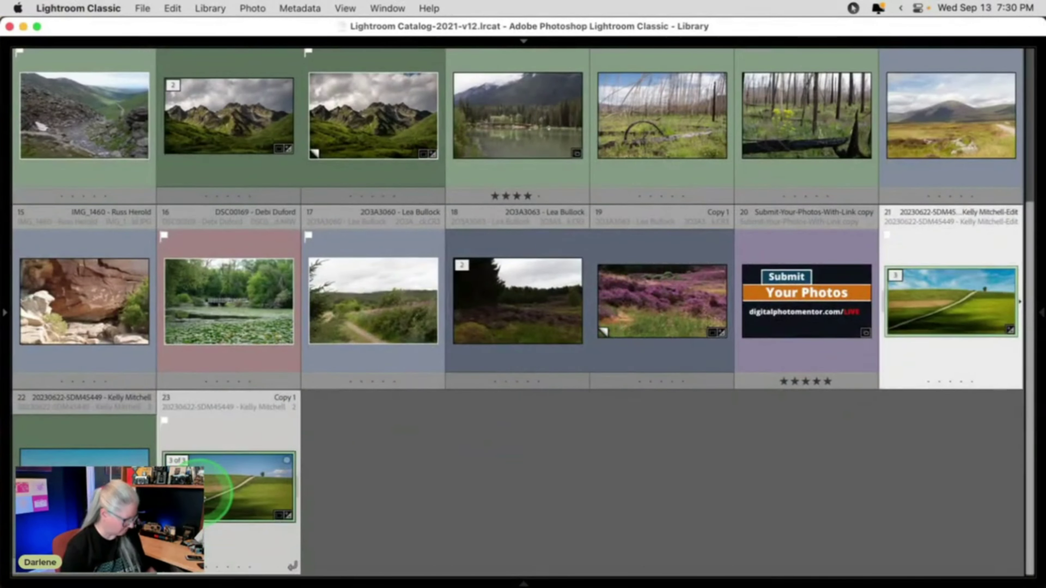
pyautogui.press('c')
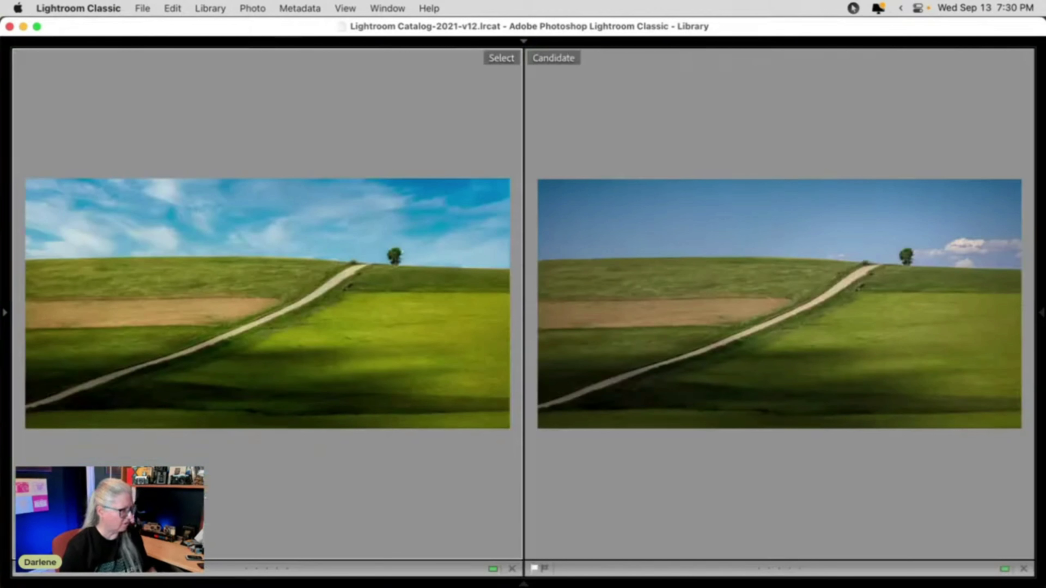